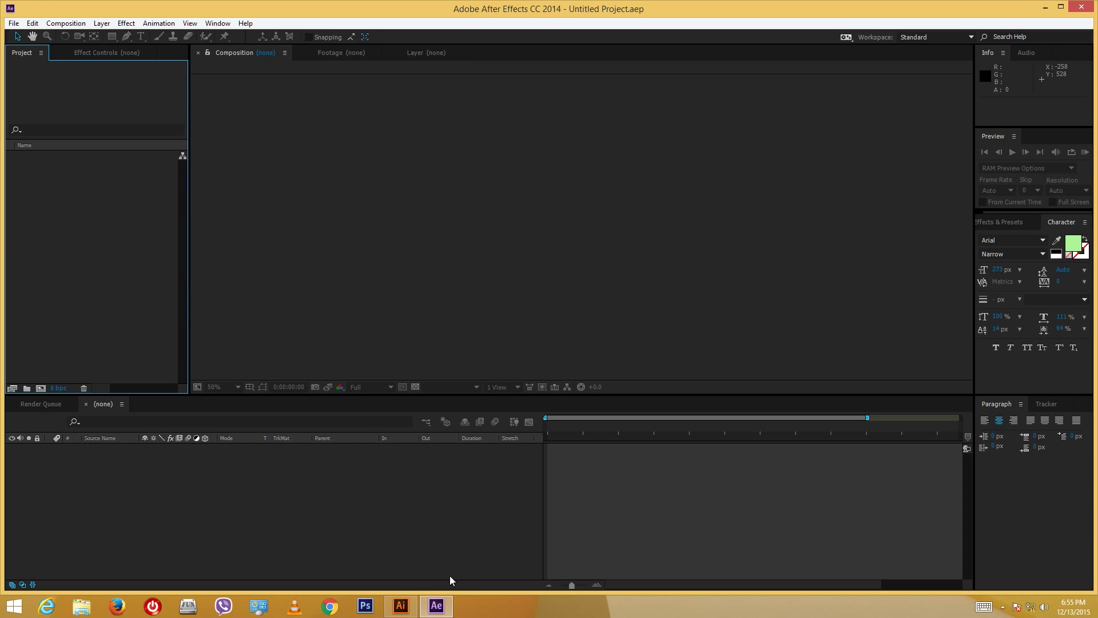
# - Switch to Illustrator and create a new document named Symbol with the Video and Film profile
pyautogui.click(402, 605)
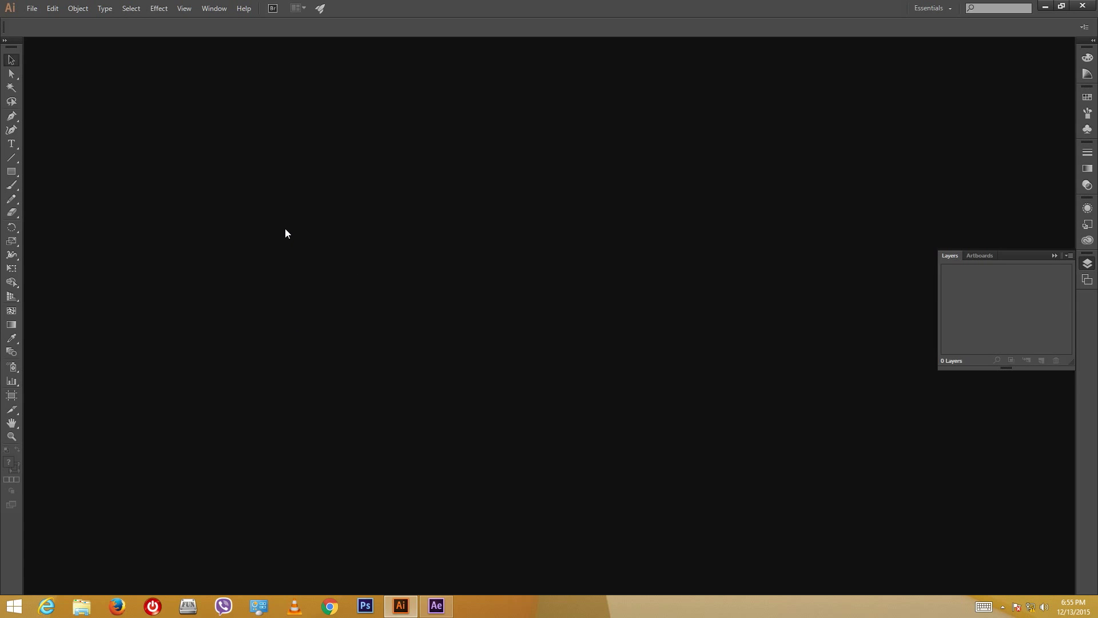
pyautogui.click(33, 8)
pyautogui.click(49, 22)
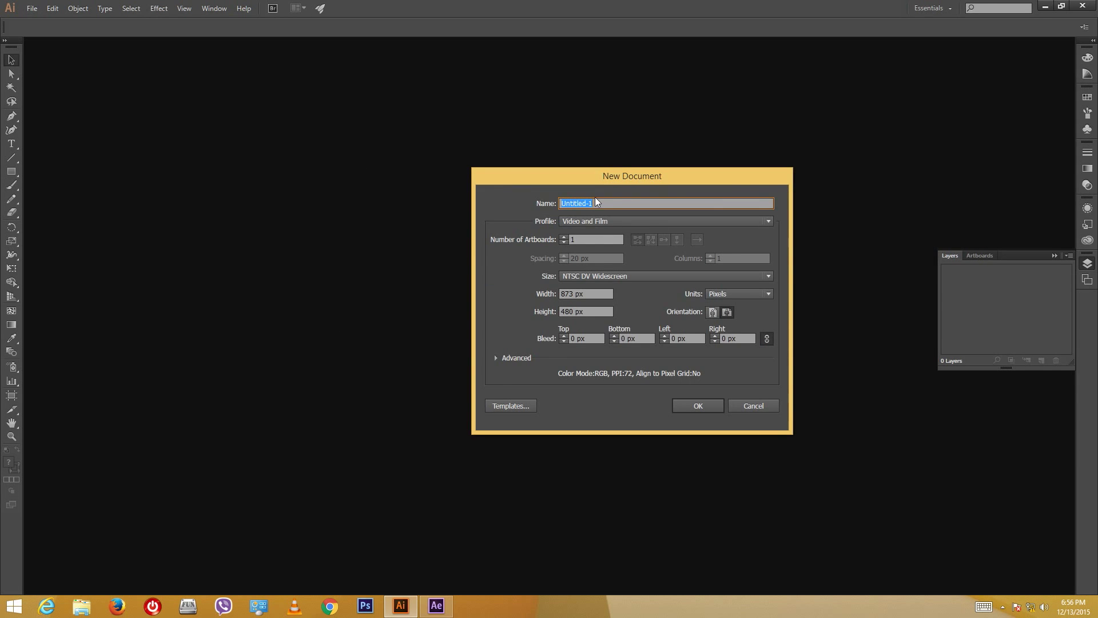
pyautogui.click(587, 218)
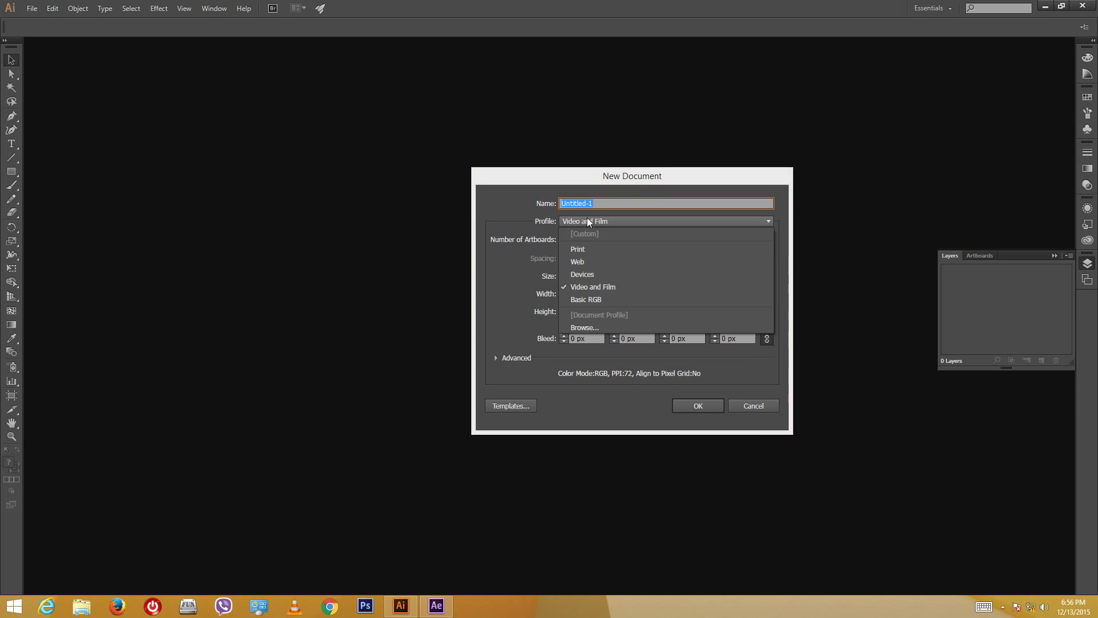
pyautogui.click(589, 287)
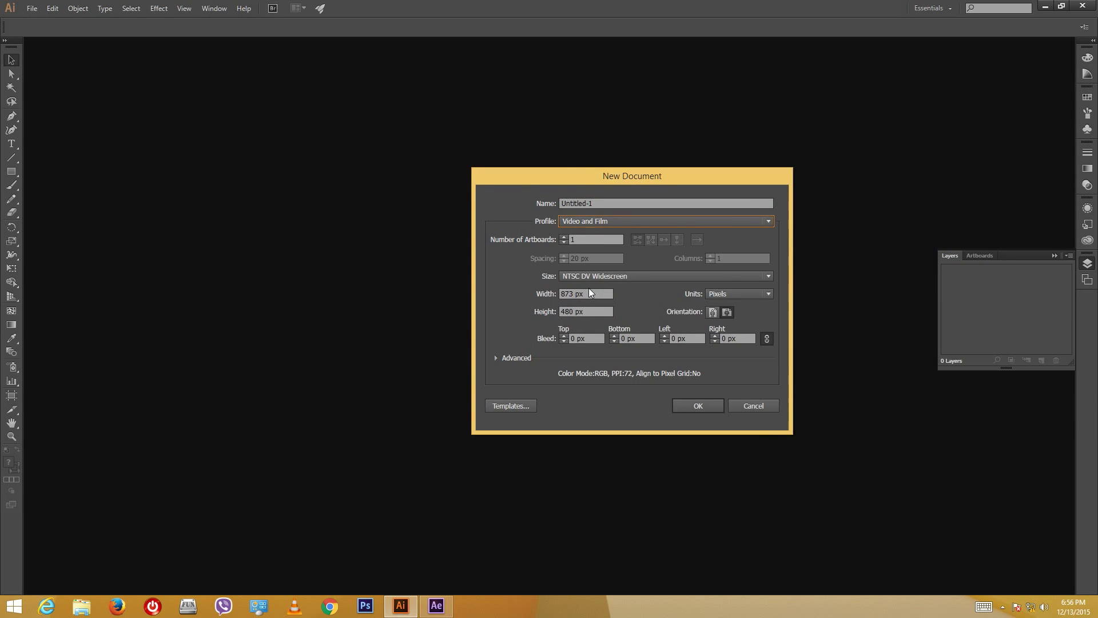
pyautogui.click(591, 203)
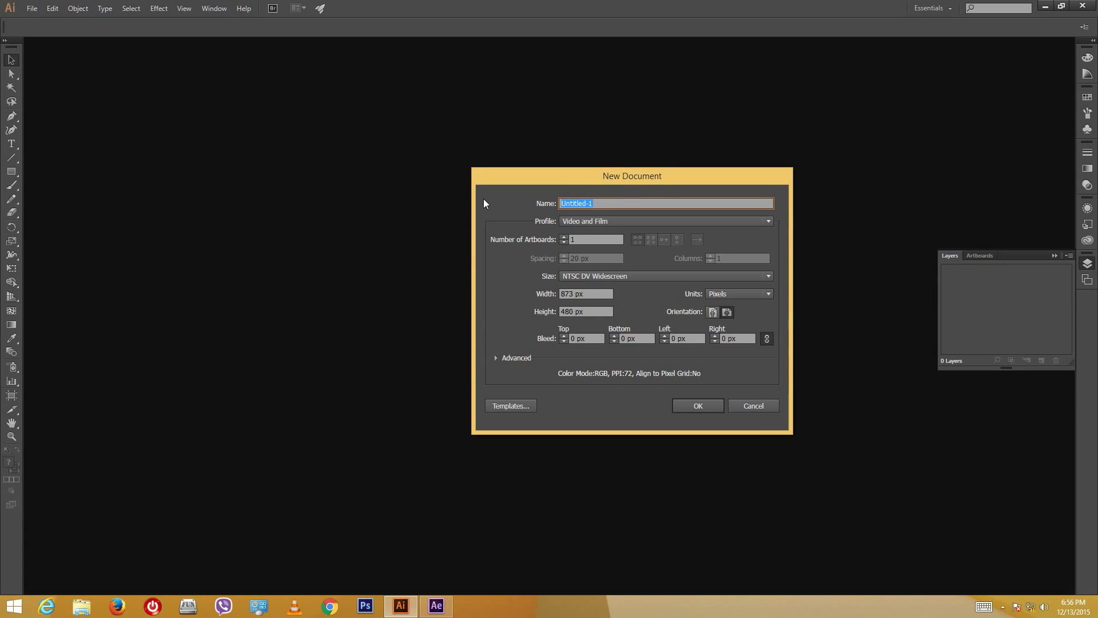
pyautogui.write('Symbol')
pyautogui.click(693, 402)
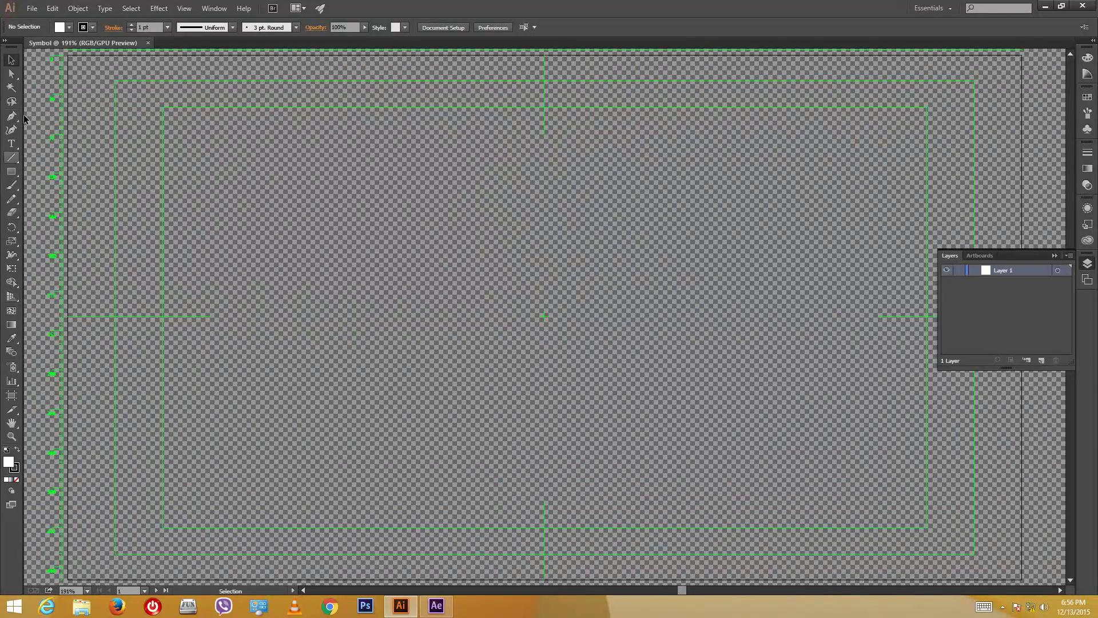
pyautogui.click(15, 143)
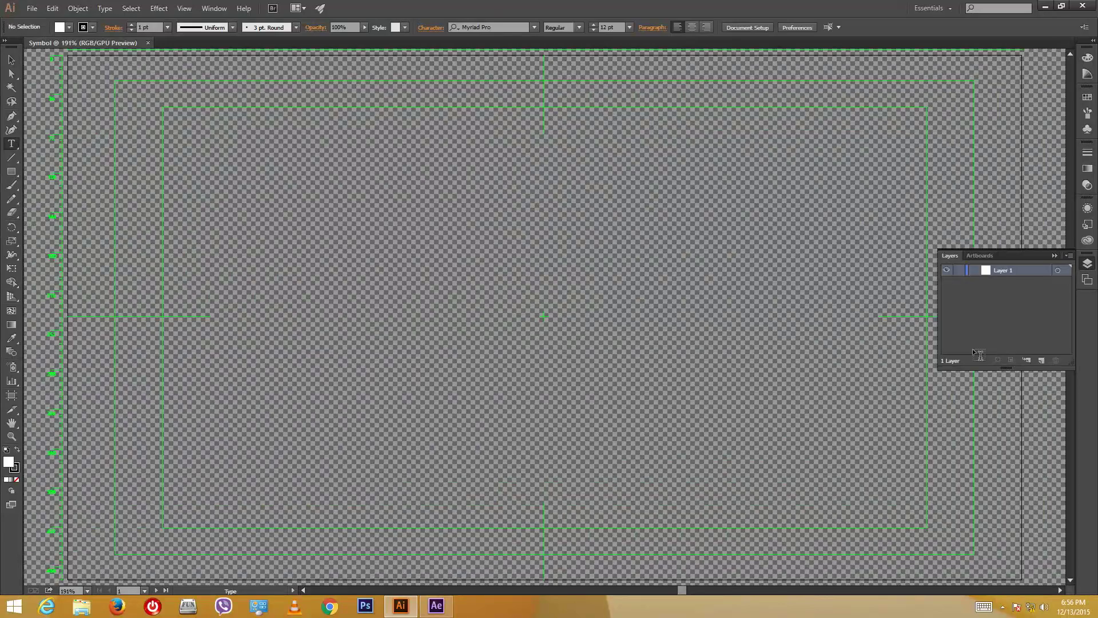
pyautogui.click(262, 221)
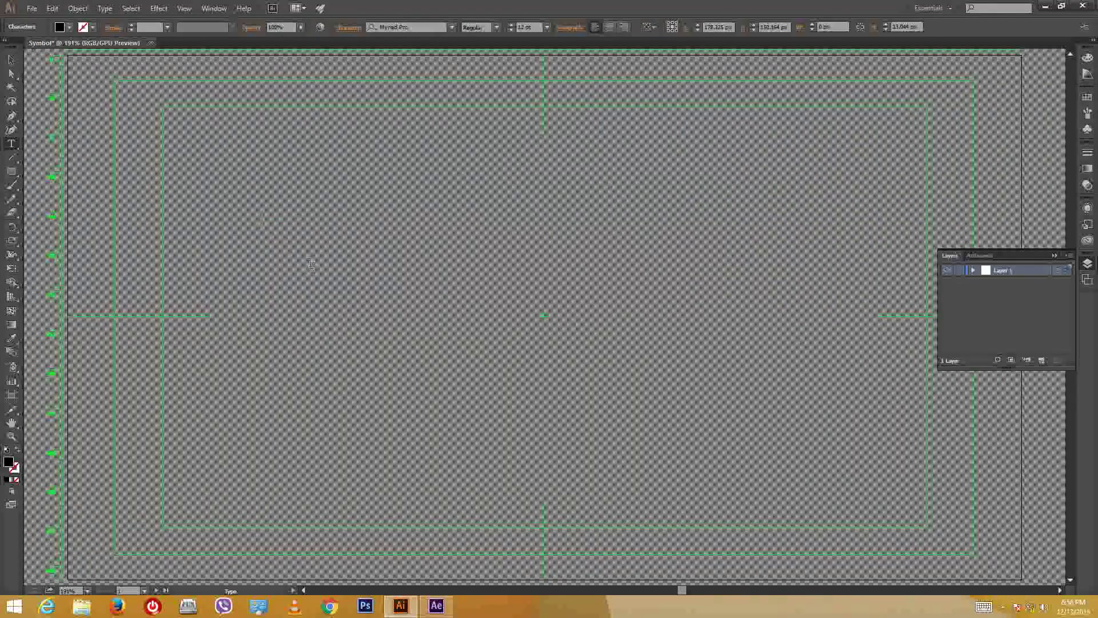
pyautogui.write('LAYER 1')
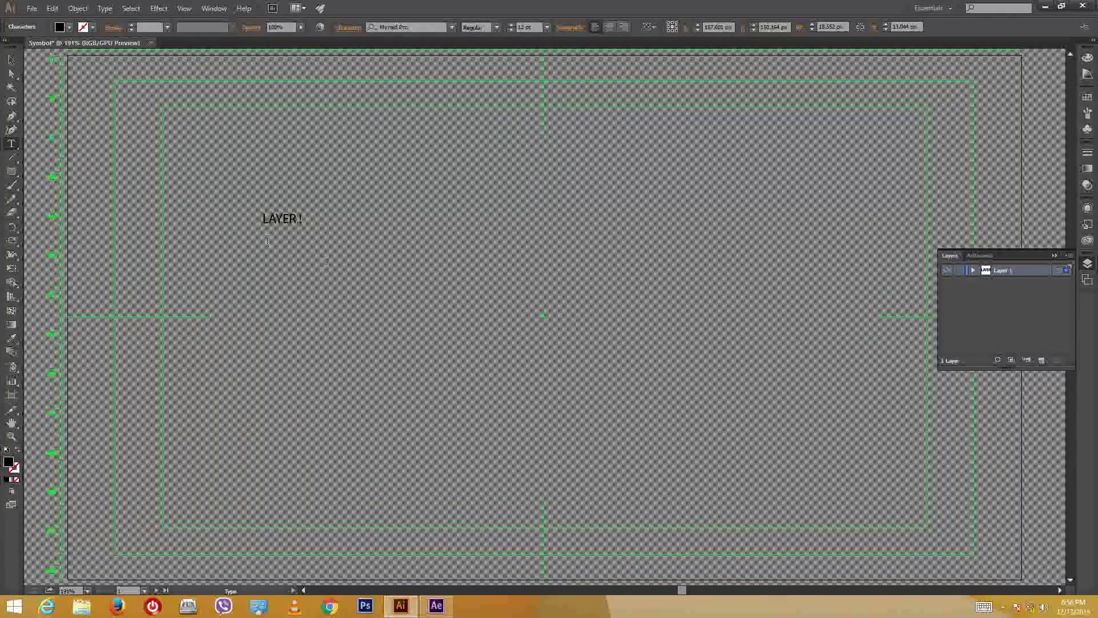
pyautogui.press('Escape')
pyautogui.moveTo(305, 230); pyautogui.dragTo(566, 372)
pyautogui.moveTo(557, 300); pyautogui.dragTo(603, 304)
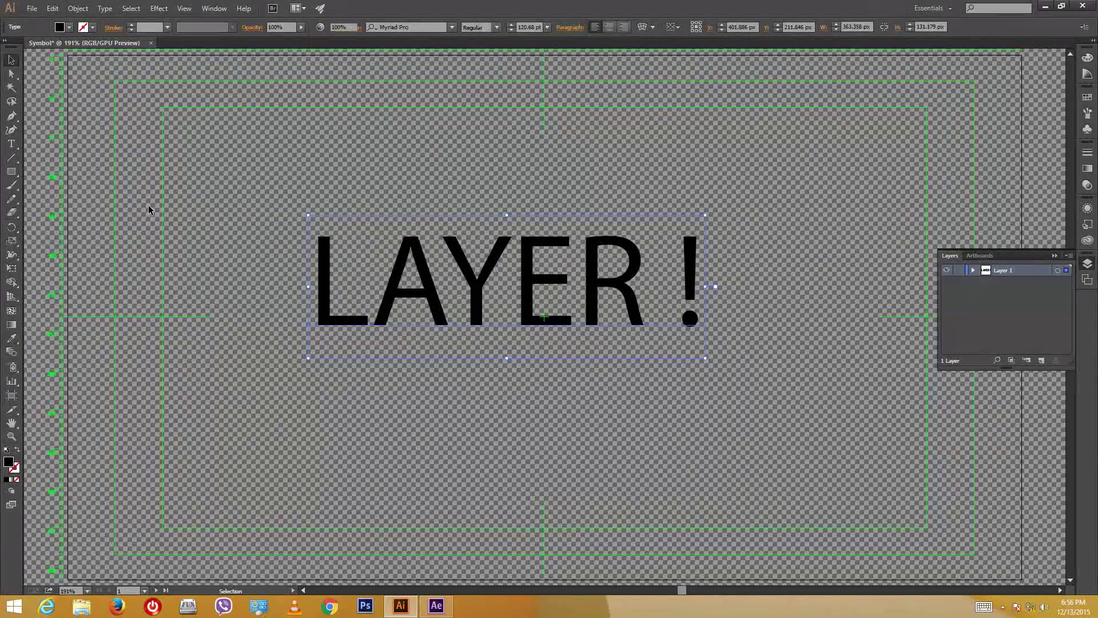
pyautogui.press('Delete')
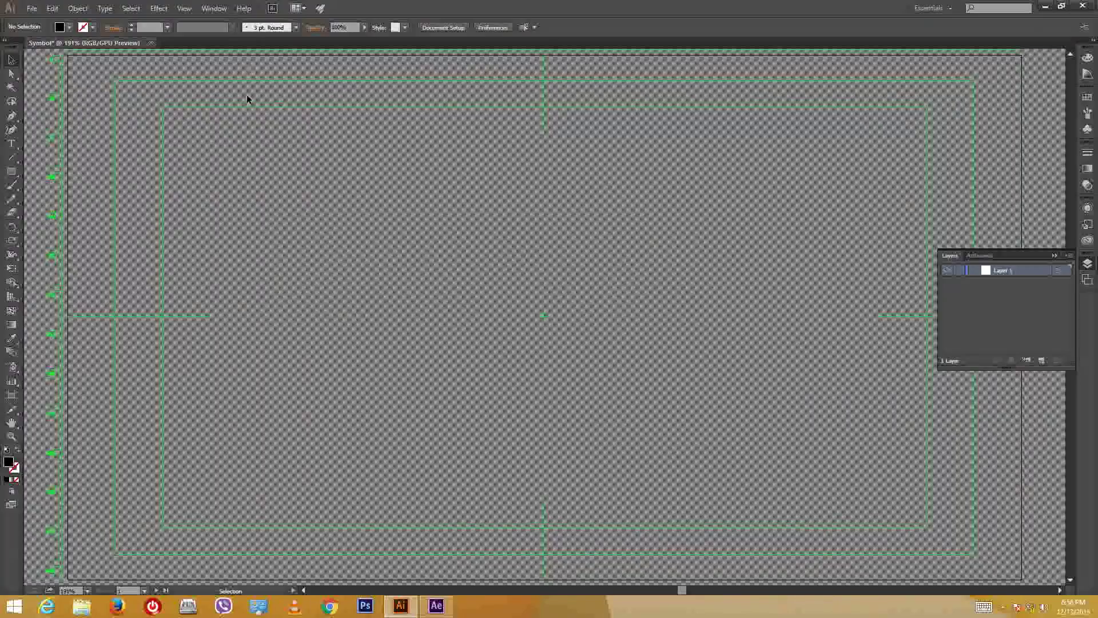
# - Show the document's symbols and open the Sushi symbol library
pyautogui.click(214, 8)
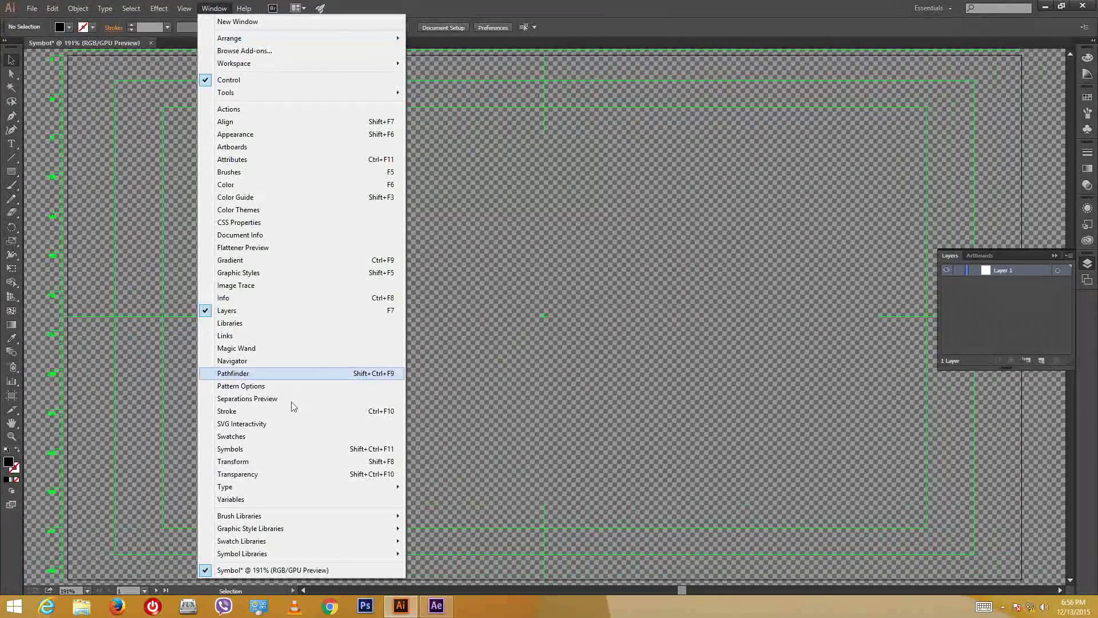
pyautogui.click(249, 452)
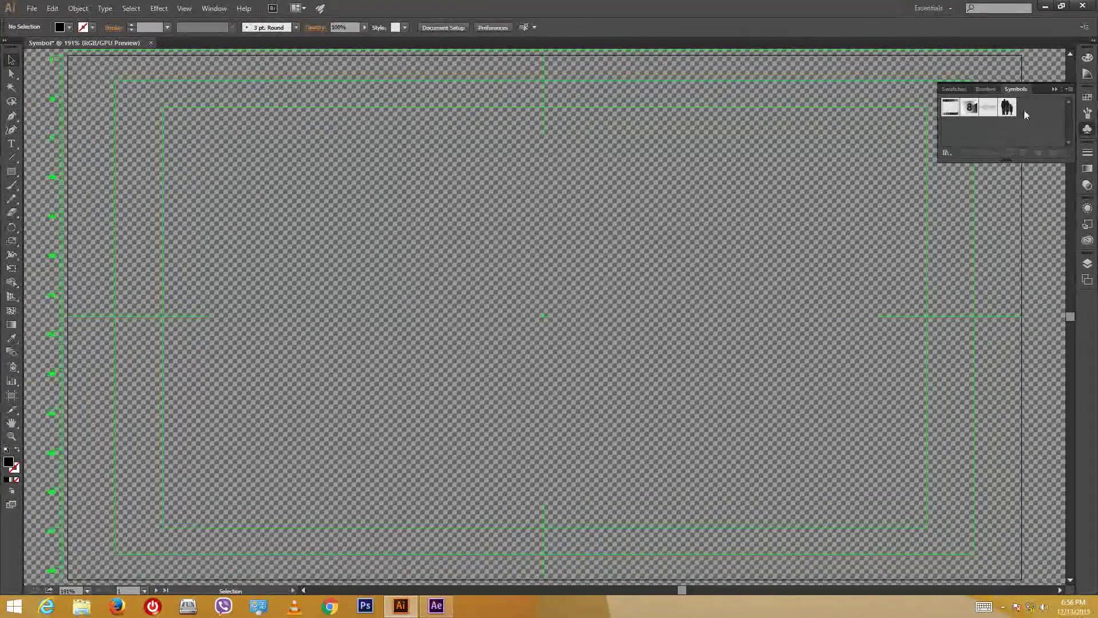
pyautogui.click(1055, 88)
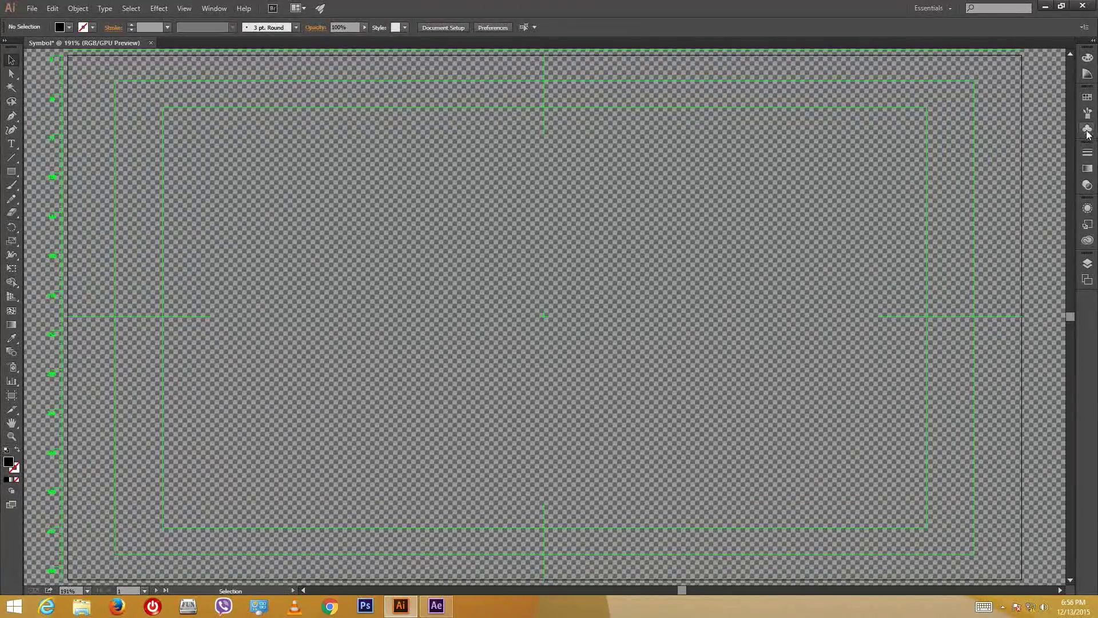
pyautogui.click(1087, 129)
pyautogui.click(1070, 89)
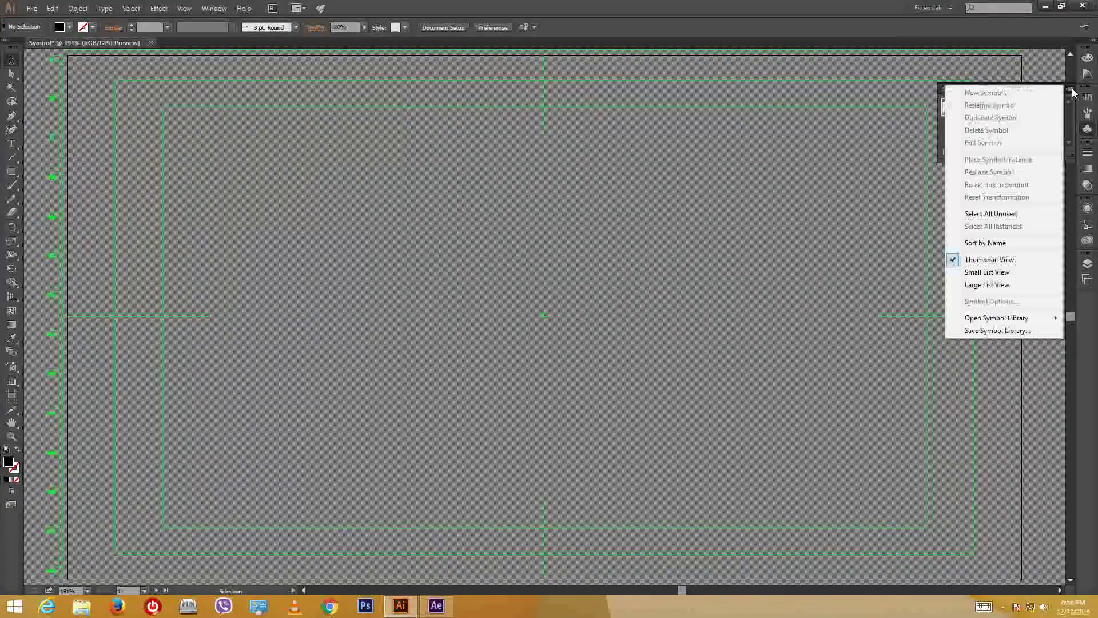
pyautogui.moveTo(1009, 322)
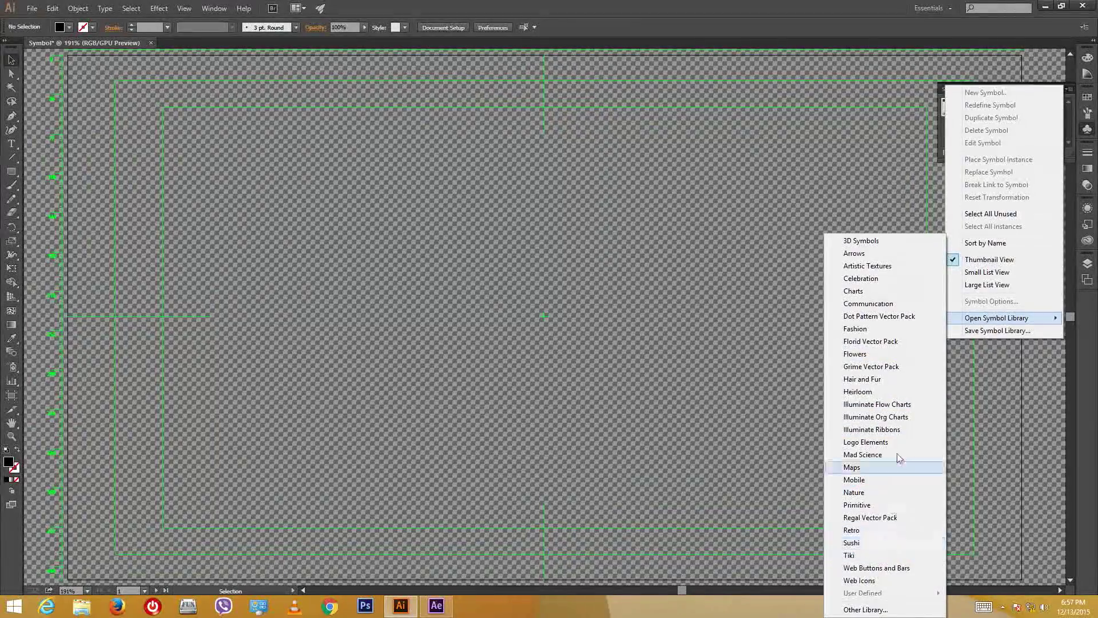
pyautogui.click(884, 542)
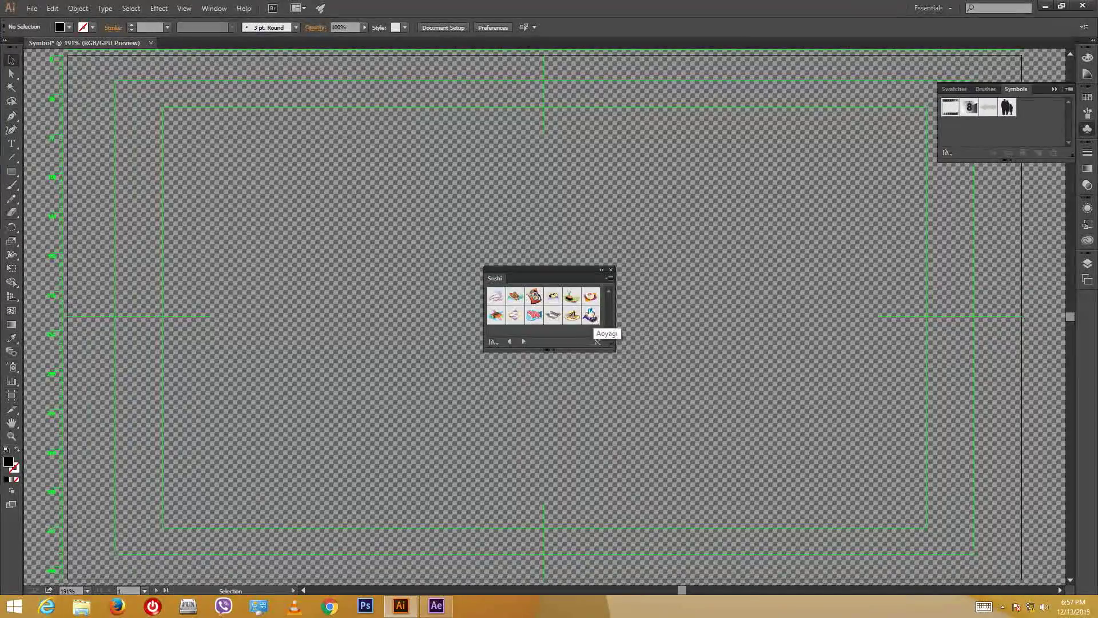
# - Place the pink sushi symbol with the blue background on the artboard and enlarge it to about 497 × 343 px
pyautogui.moveTo(533, 315); pyautogui.dragTo(393, 240)
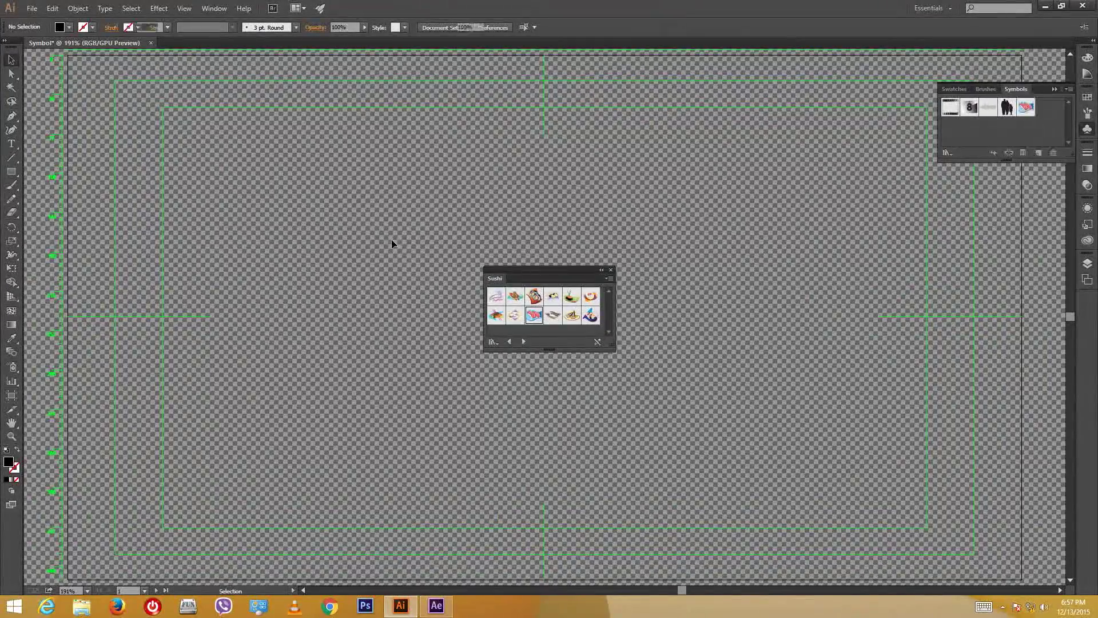
pyautogui.moveTo(352, 185); pyautogui.dragTo(286, 133)
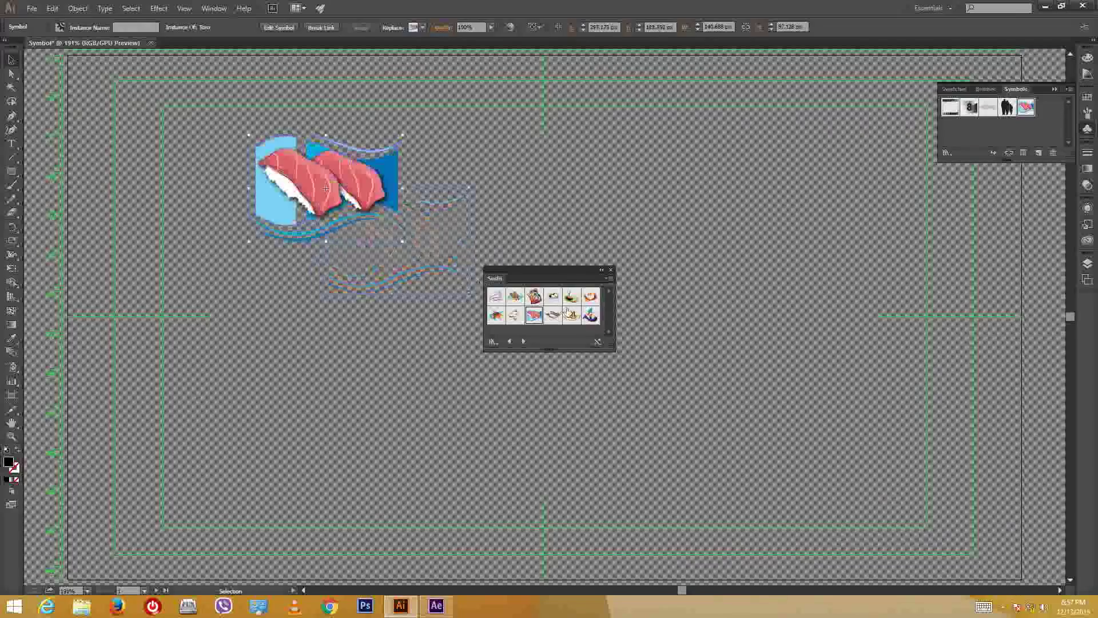
pyautogui.moveTo(574, 274); pyautogui.dragTo(763, 265)
pyautogui.moveTo(402, 241); pyautogui.dragTo(792, 509)
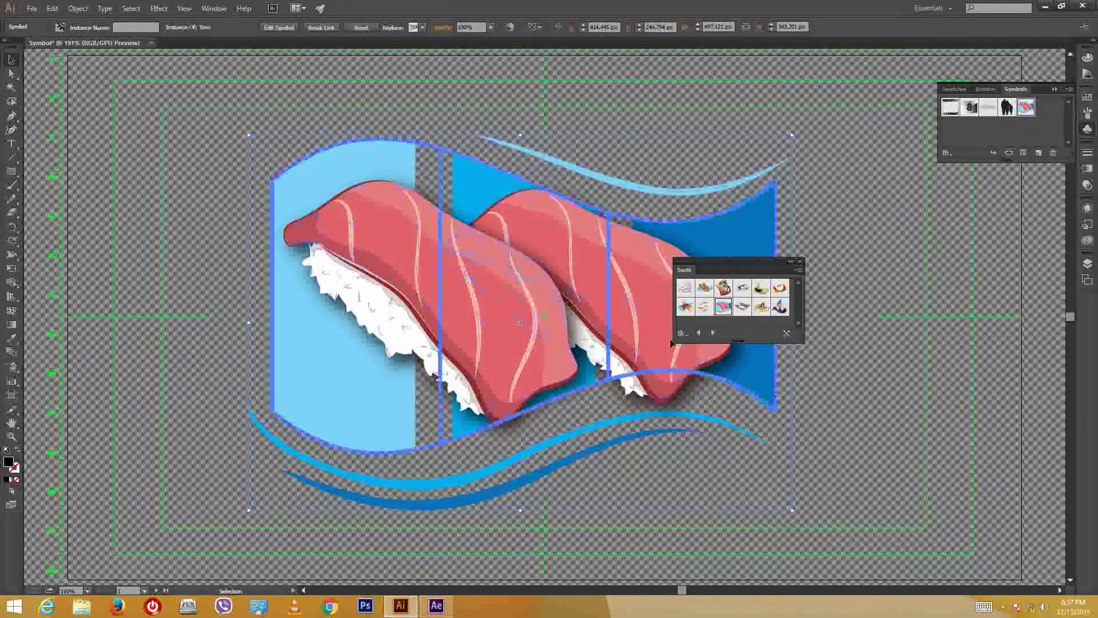
pyautogui.click(869, 313)
pyautogui.moveTo(727, 265); pyautogui.dragTo(909, 276)
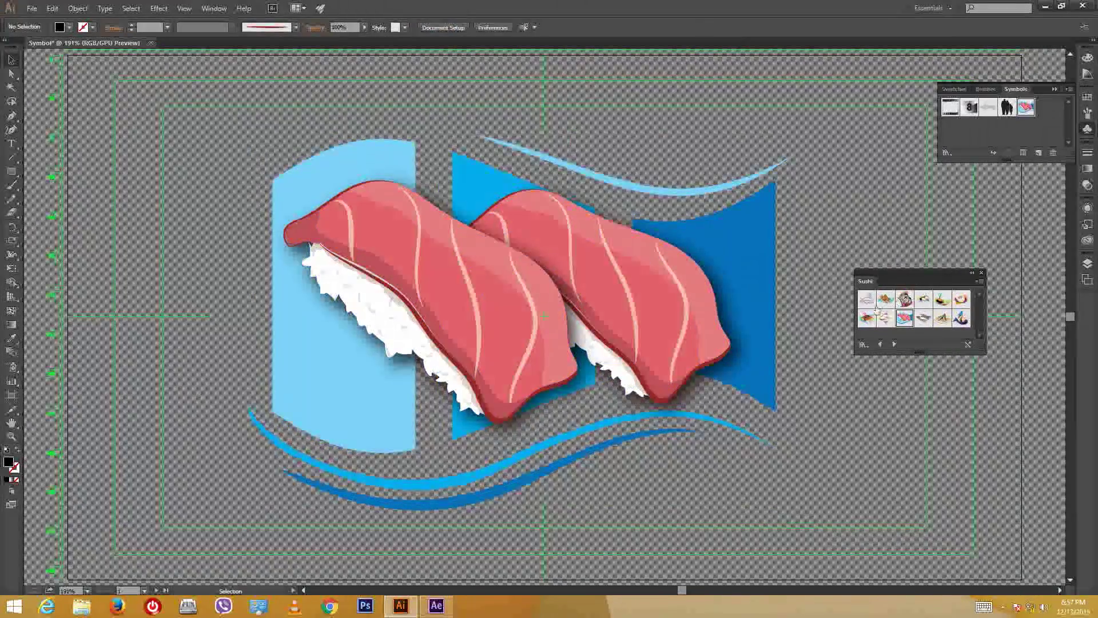
pyautogui.scroll(10, 622, 306)
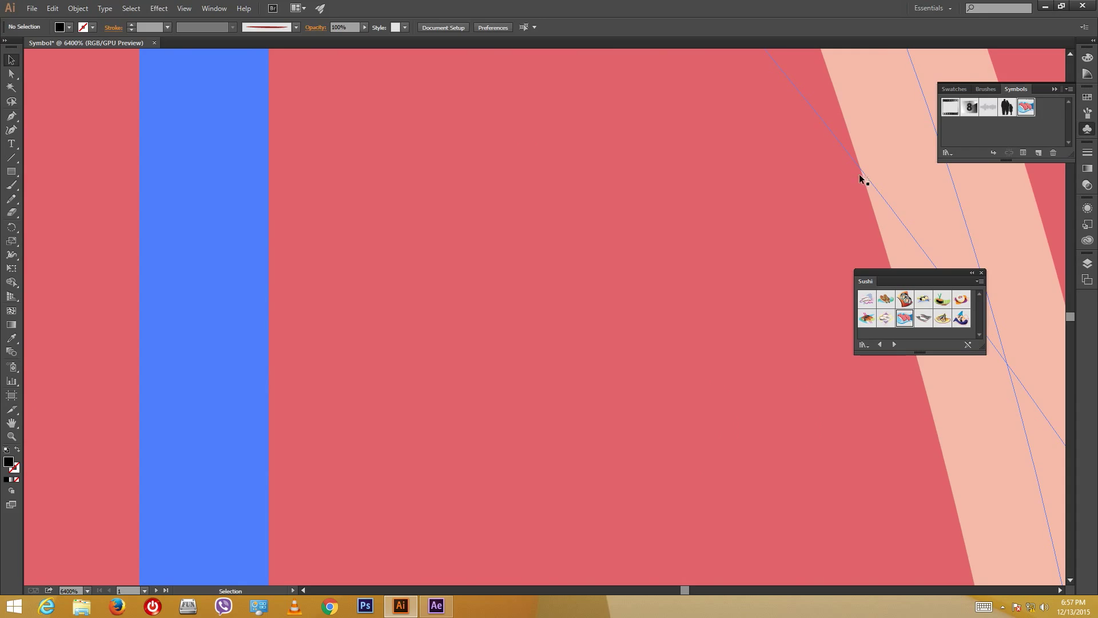
pyautogui.scroll(-10, 517, 191)
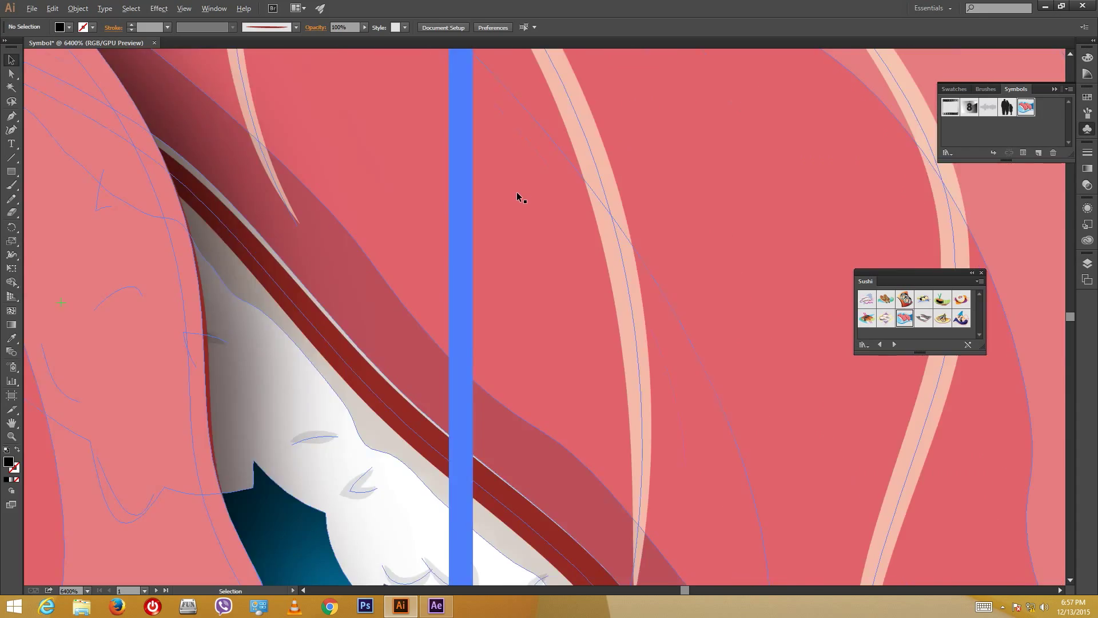
pyautogui.scroll(-4, 464, 195)
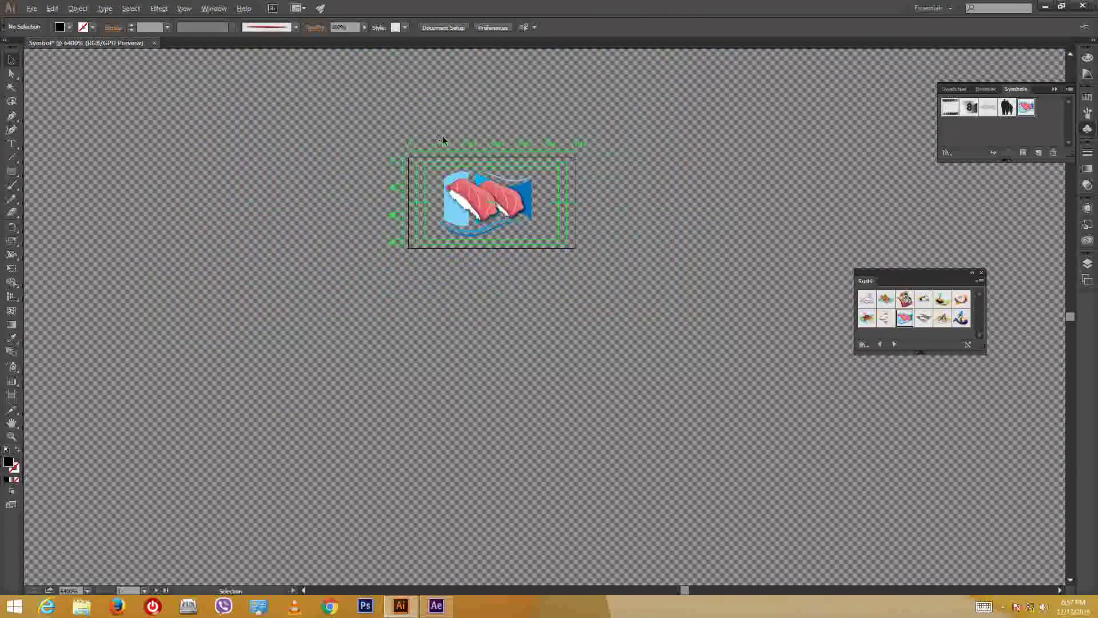
pyautogui.scroll(3, 441, 136)
pyautogui.scroll(3, 577, 320)
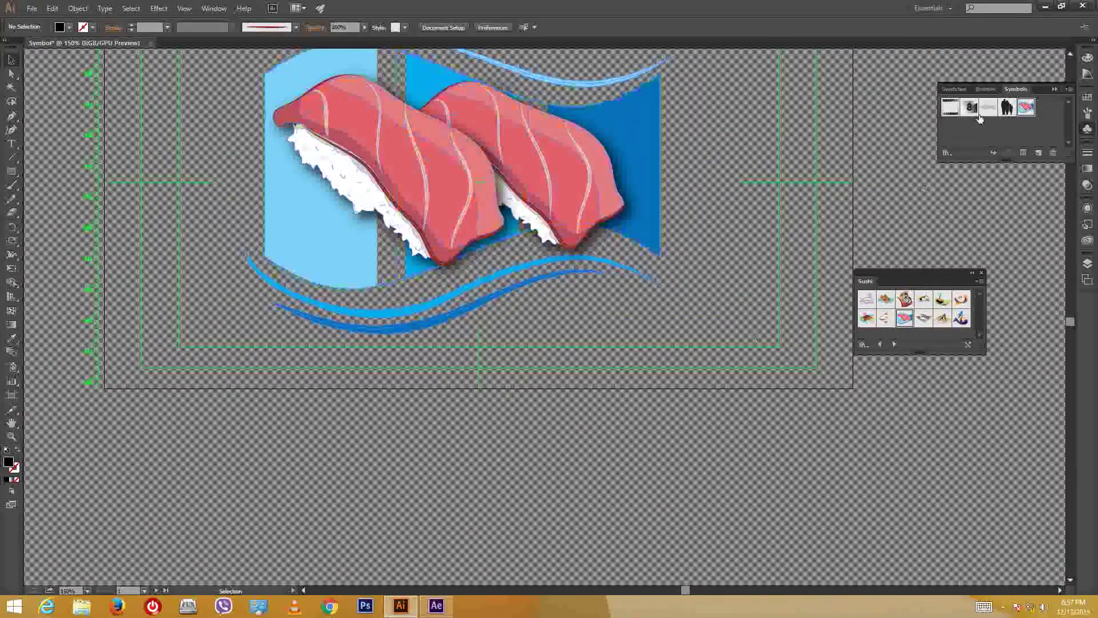
# - Add a second layer and place an enlarged grey fish sushi symbol on it over the pink sushi, then close the Sushi library
pyautogui.click(1088, 263)
pyautogui.click(1041, 361)
pyautogui.click(906, 335)
pyautogui.moveTo(923, 318); pyautogui.dragTo(414, 102)
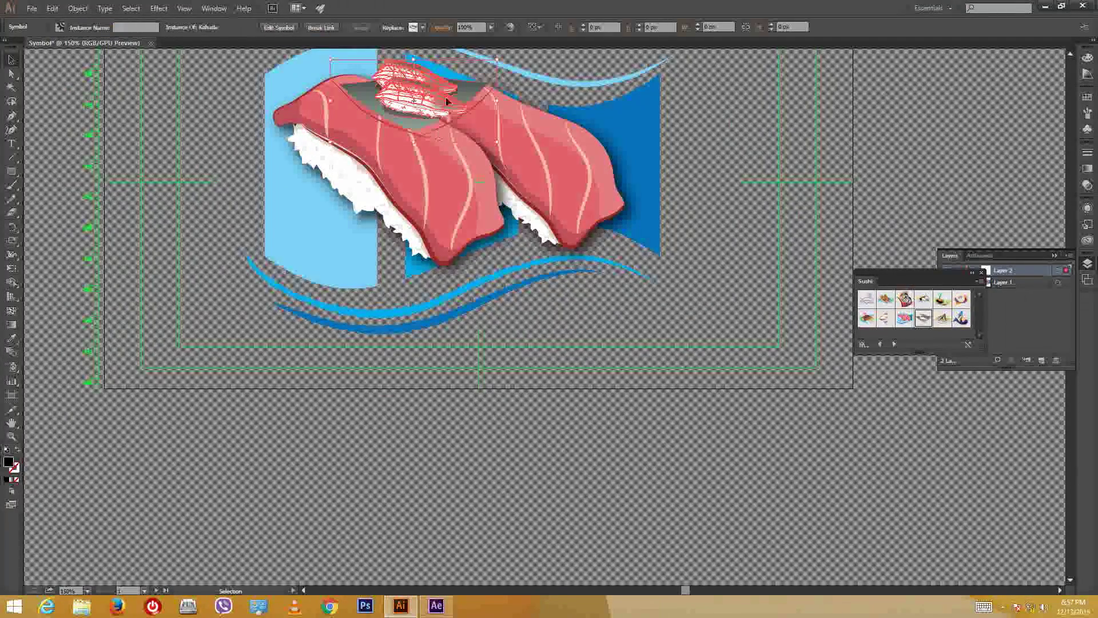
pyautogui.moveTo(498, 142); pyautogui.dragTo(862, 322)
pyautogui.moveTo(728, 196); pyautogui.dragTo(558, 184)
pyautogui.click(779, 299)
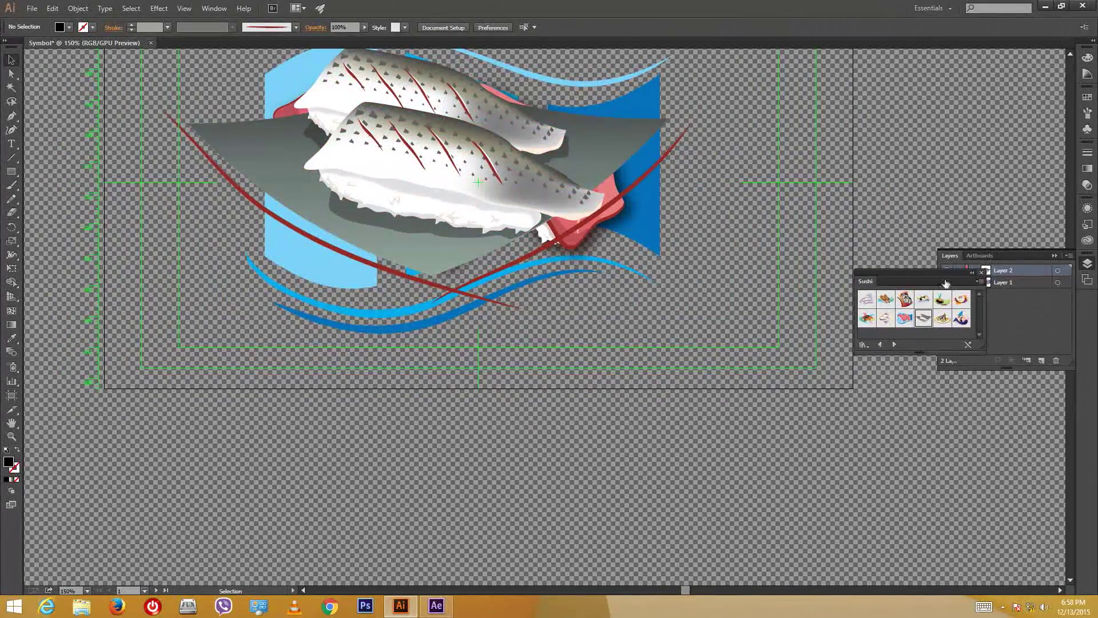
pyautogui.click(981, 272)
pyautogui.scroll(3, 594, 177)
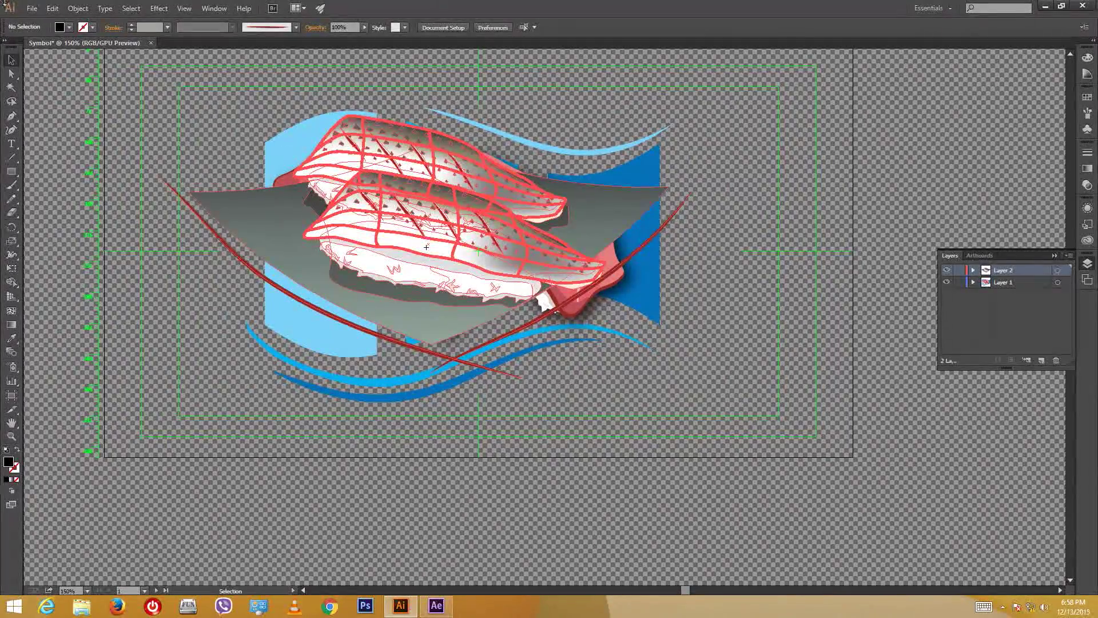
# - Save the document as Symbol.ai in Adobe Illustrator format in the Lesson 14 folder of the TutorTube (J:) drive
pyautogui.click(32, 8)
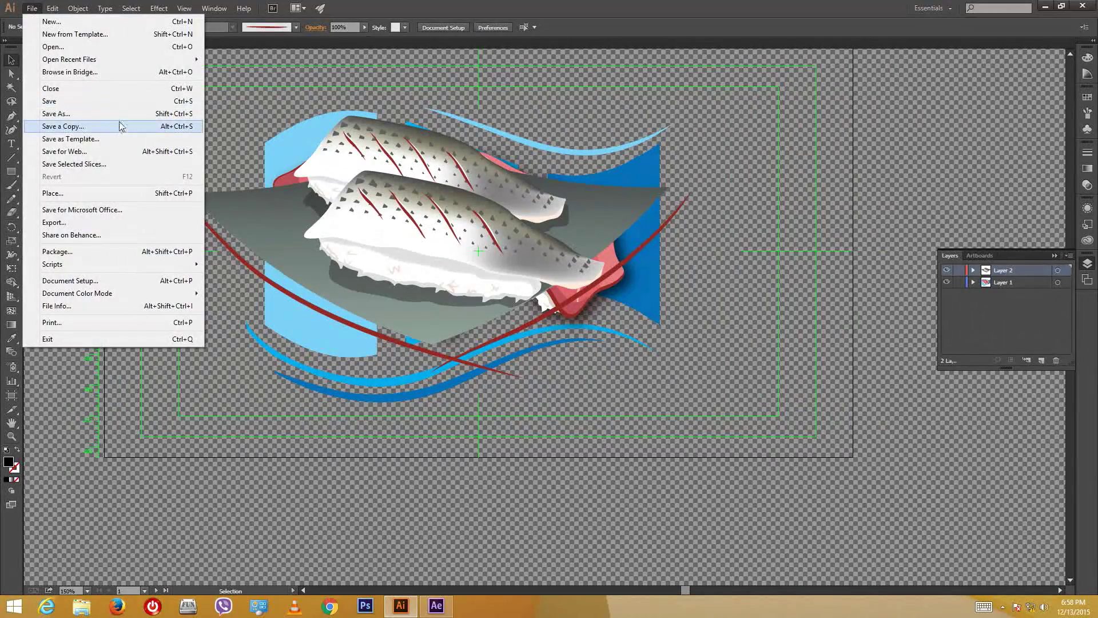
pyautogui.click(125, 113)
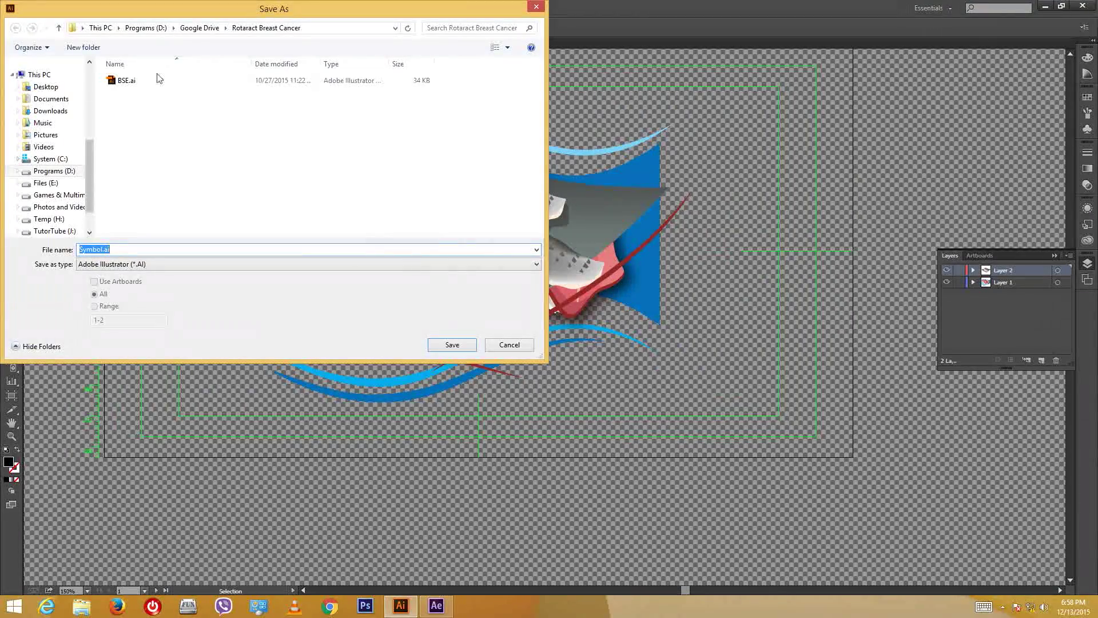
pyautogui.click(199, 27)
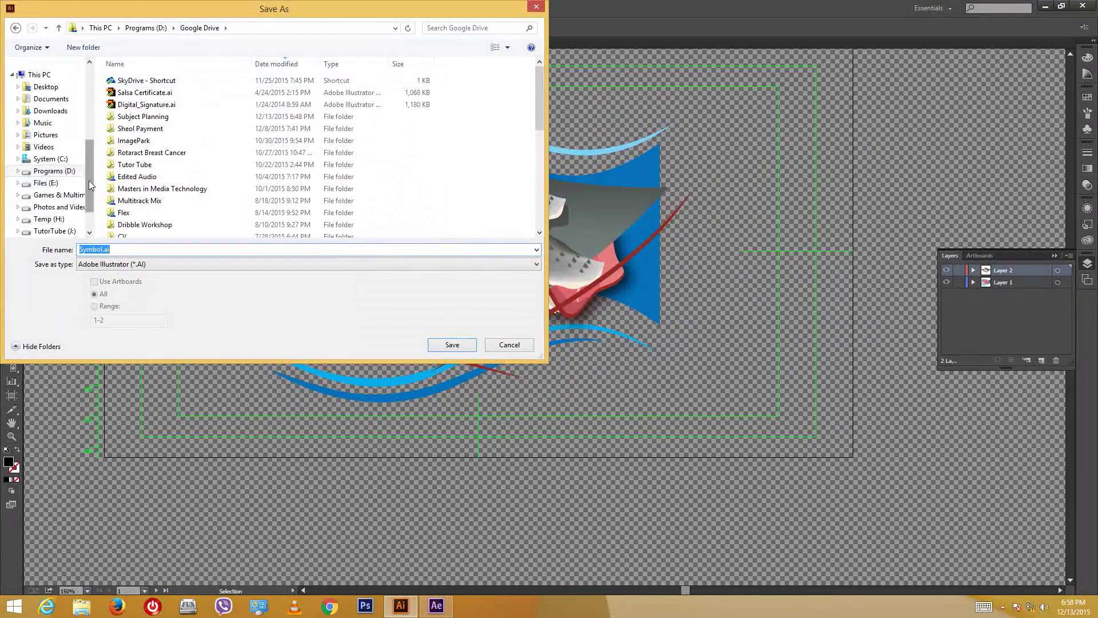
pyautogui.scroll(-1, 88, 180)
pyautogui.click(54, 194)
pyautogui.click(143, 154)
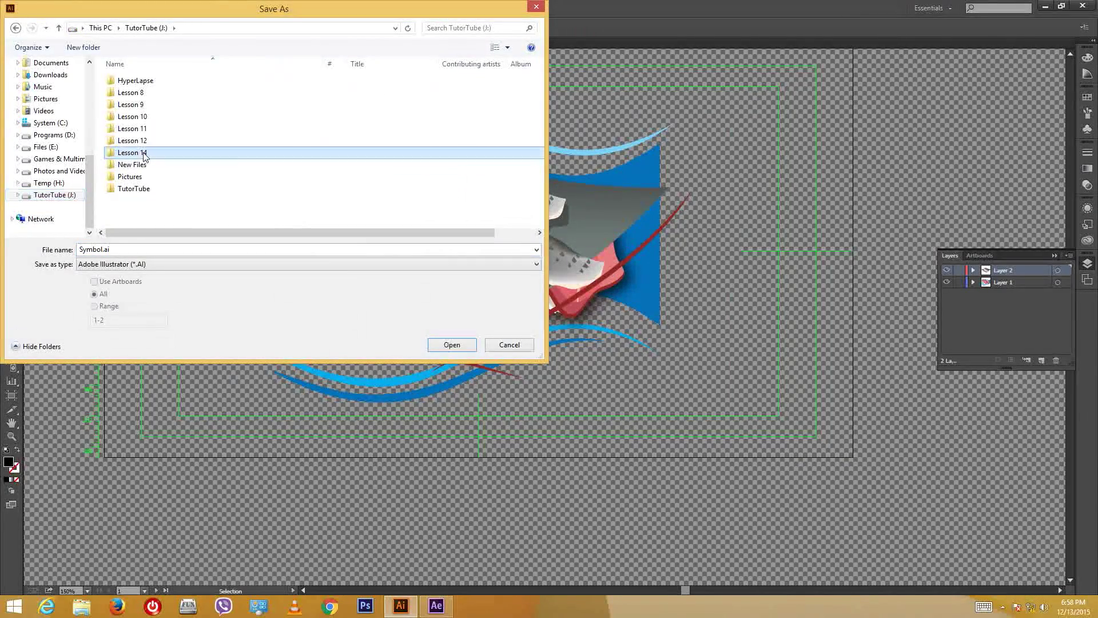
pyautogui.doubleClick(143, 154)
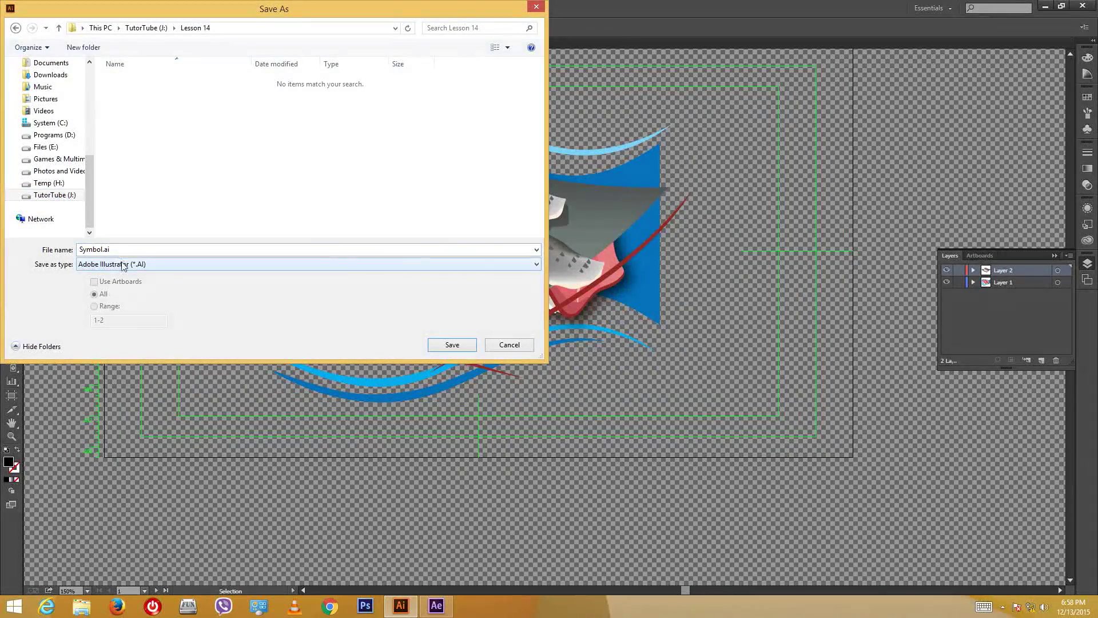
pyautogui.click(447, 349)
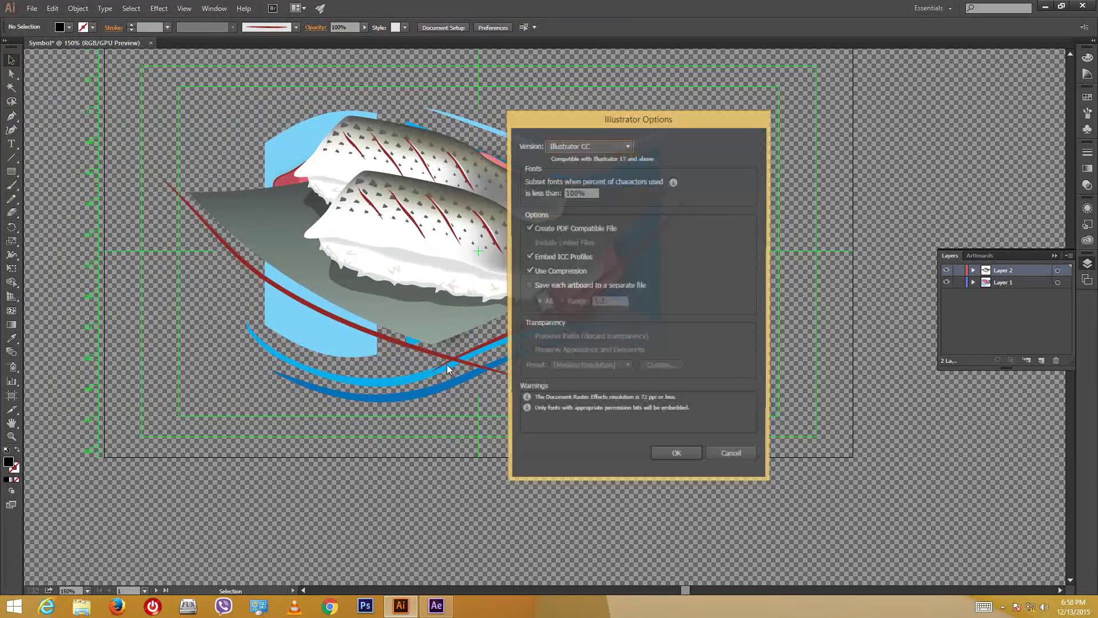
# - Review the version choices in the save options, keep Illustrator CC, and complete the save
pyautogui.click(605, 145)
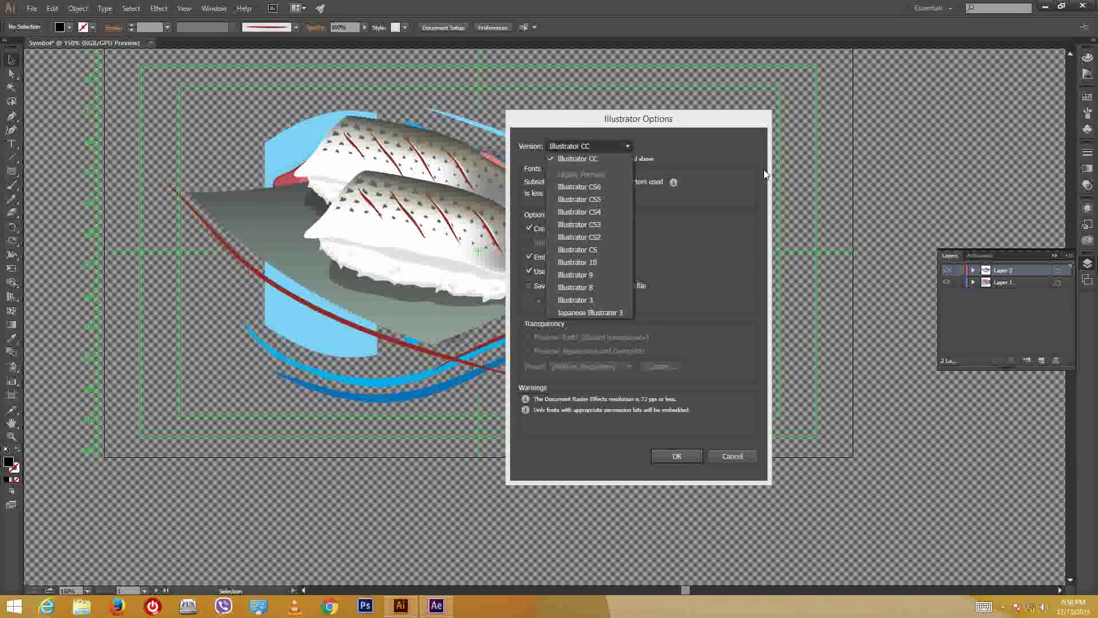
pyautogui.click(589, 158)
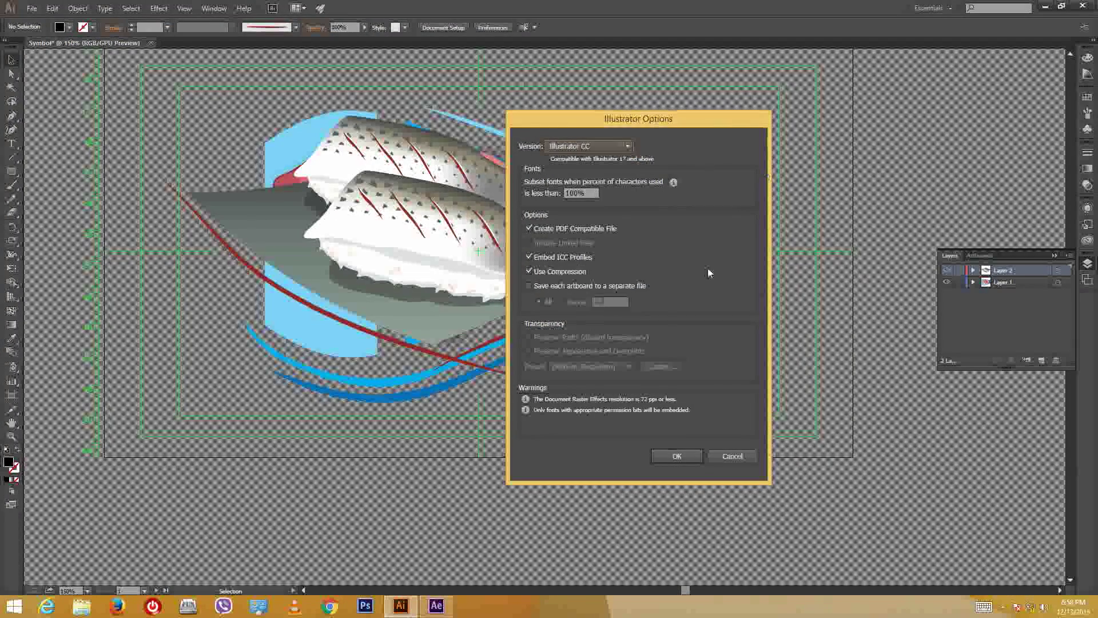
pyautogui.click(605, 146)
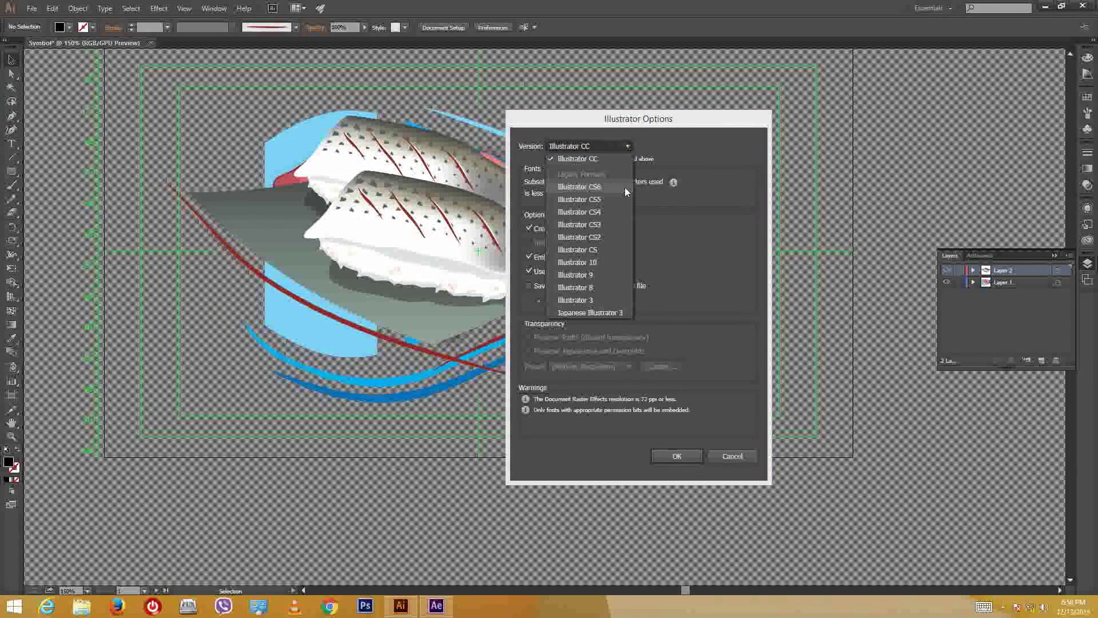
pyautogui.click(664, 189)
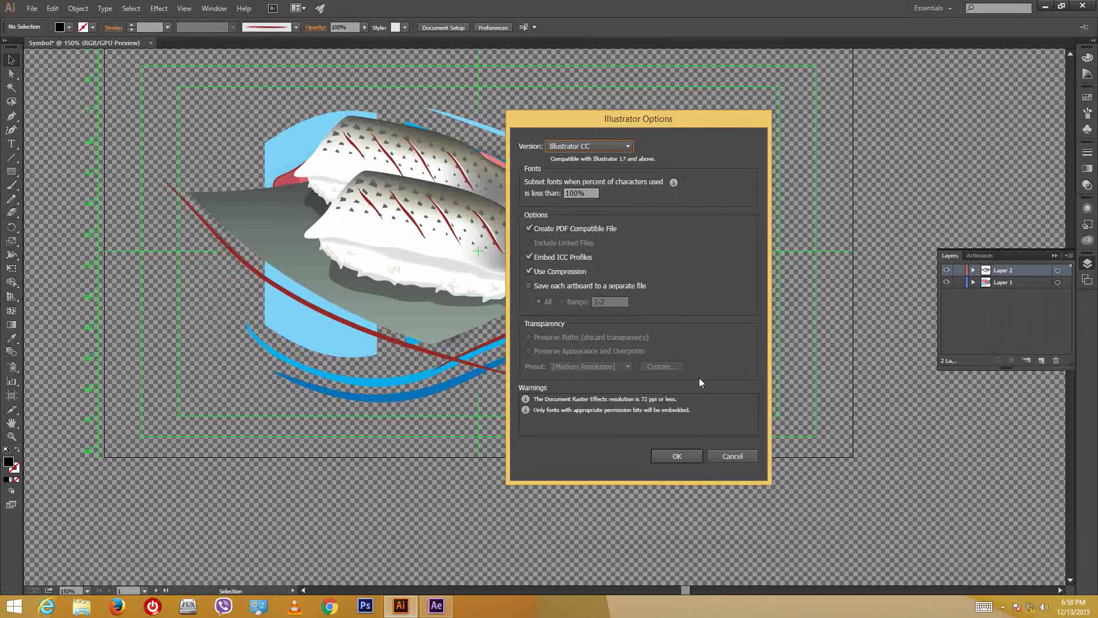
pyautogui.click(694, 457)
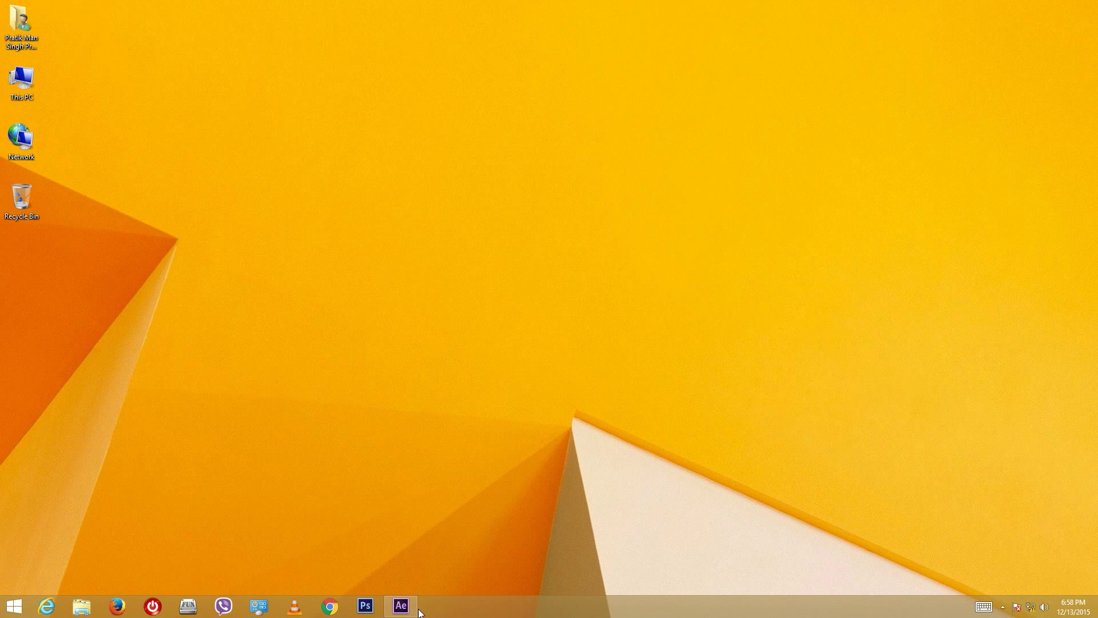
# - Switch to After Effects and import Symbol.ai from the TutorTube (J:) Lesson 14 folder as Composition - Retain Layer Sizes
pyautogui.click(415, 609)
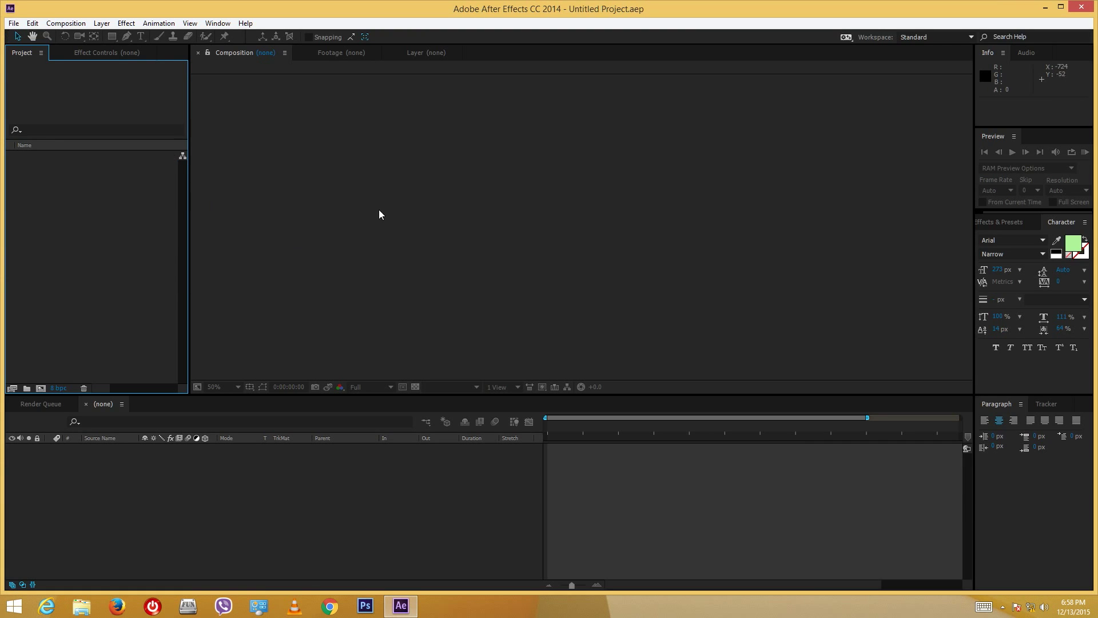
pyautogui.doubleClick(72, 200)
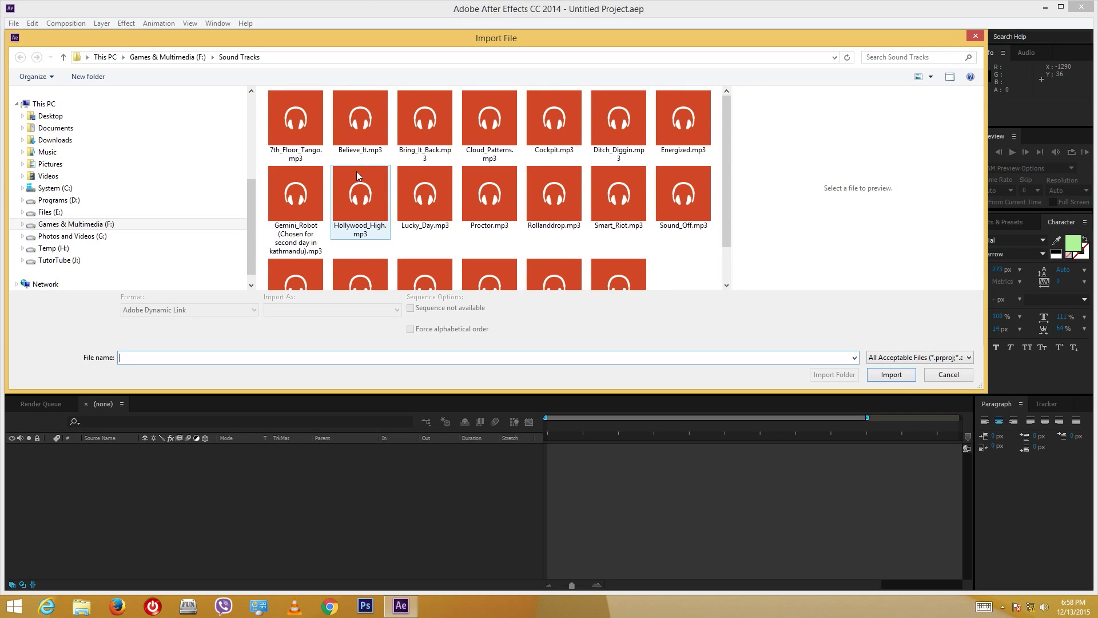
pyautogui.click(186, 60)
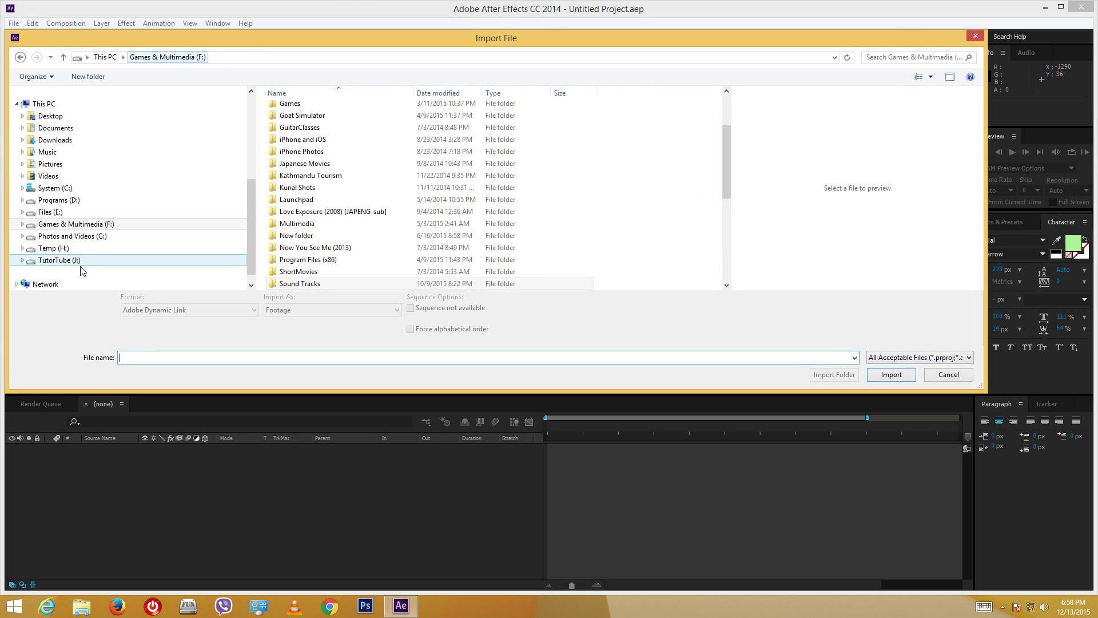
pyautogui.click(60, 260)
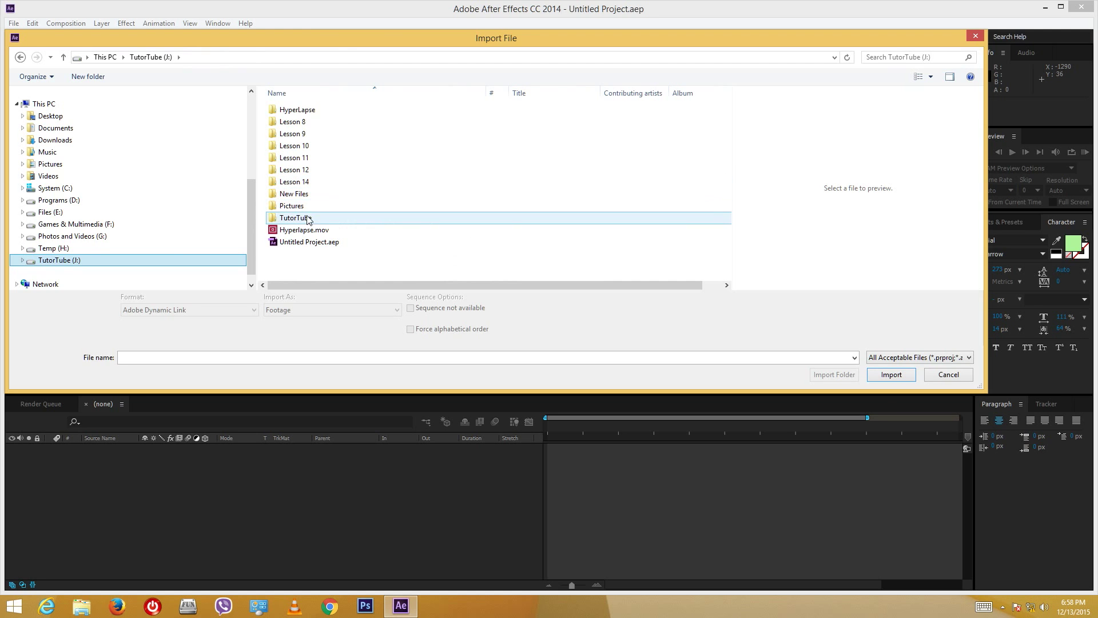
pyautogui.doubleClick(303, 182)
pyautogui.click(312, 110)
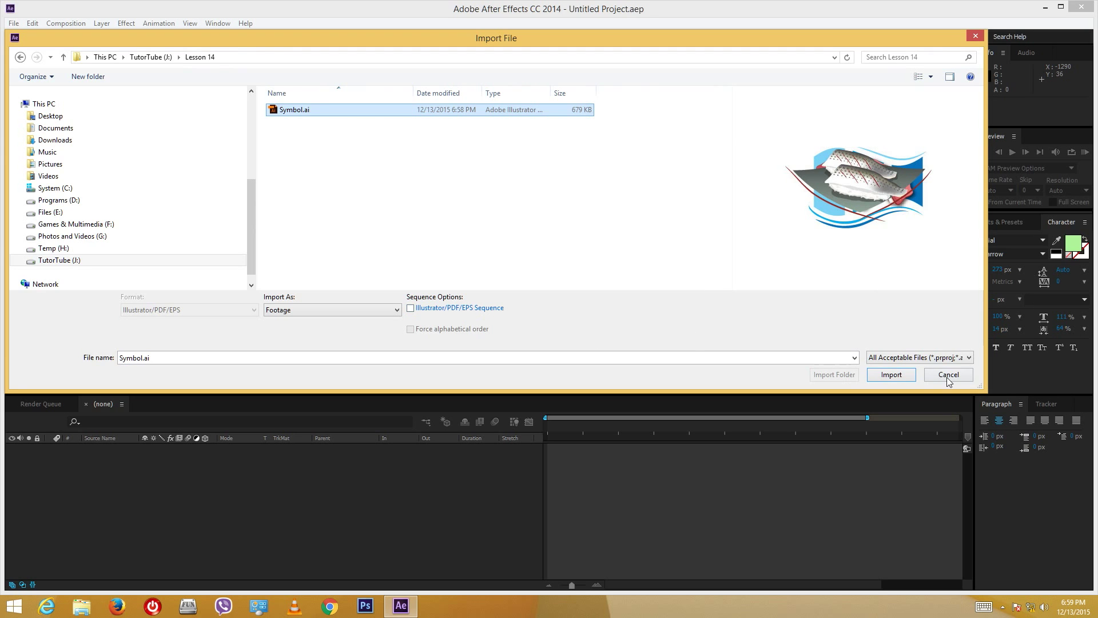
pyautogui.click(347, 312)
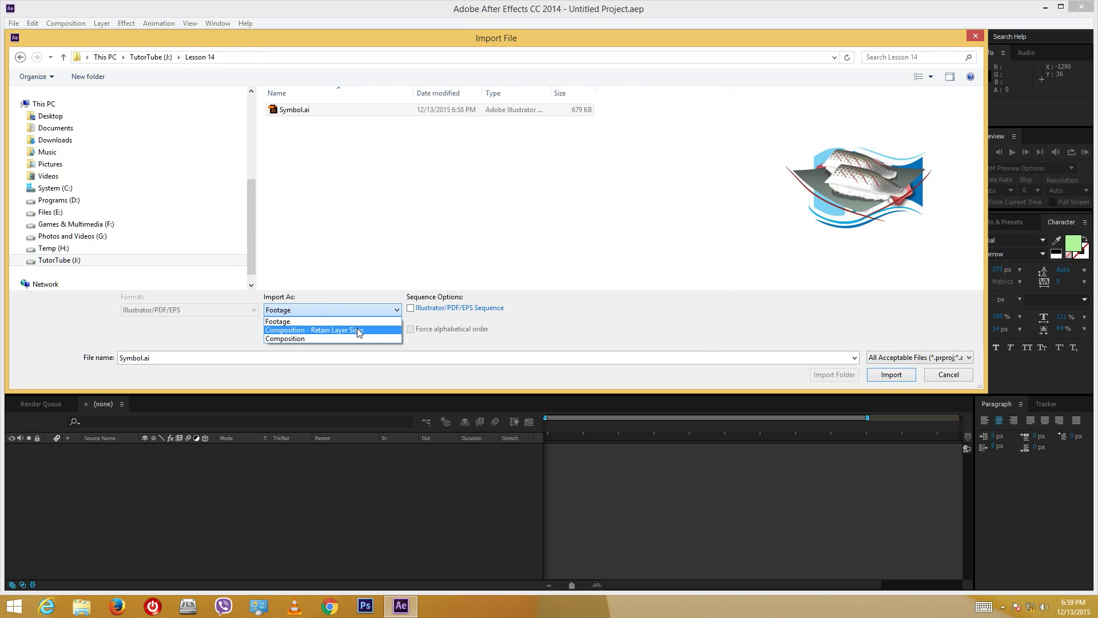
pyautogui.click(359, 331)
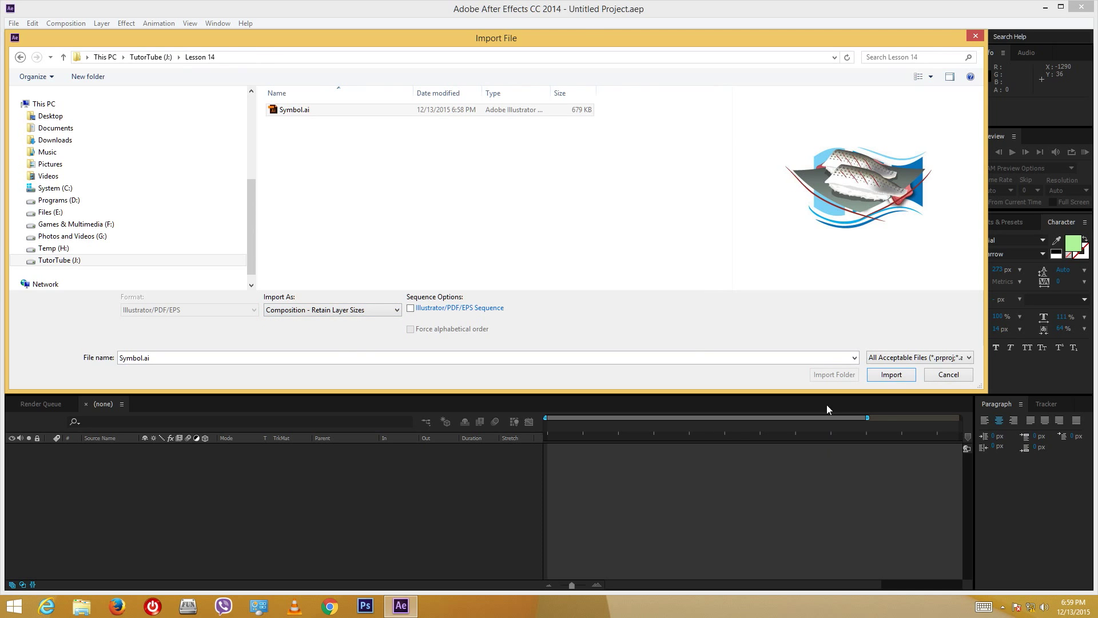
pyautogui.click(901, 376)
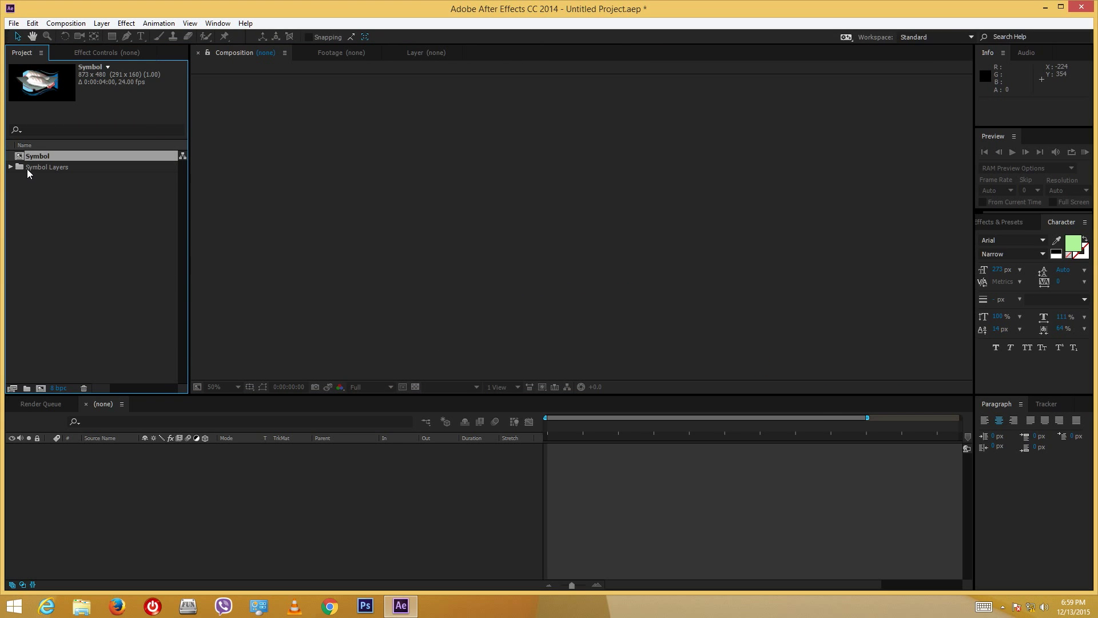
# - Expand the Symbol Layers folder, examine Layer 2/Symbol.ai closely as footage, and collapse the folder again
pyautogui.click(10, 167)
pyautogui.click(33, 179)
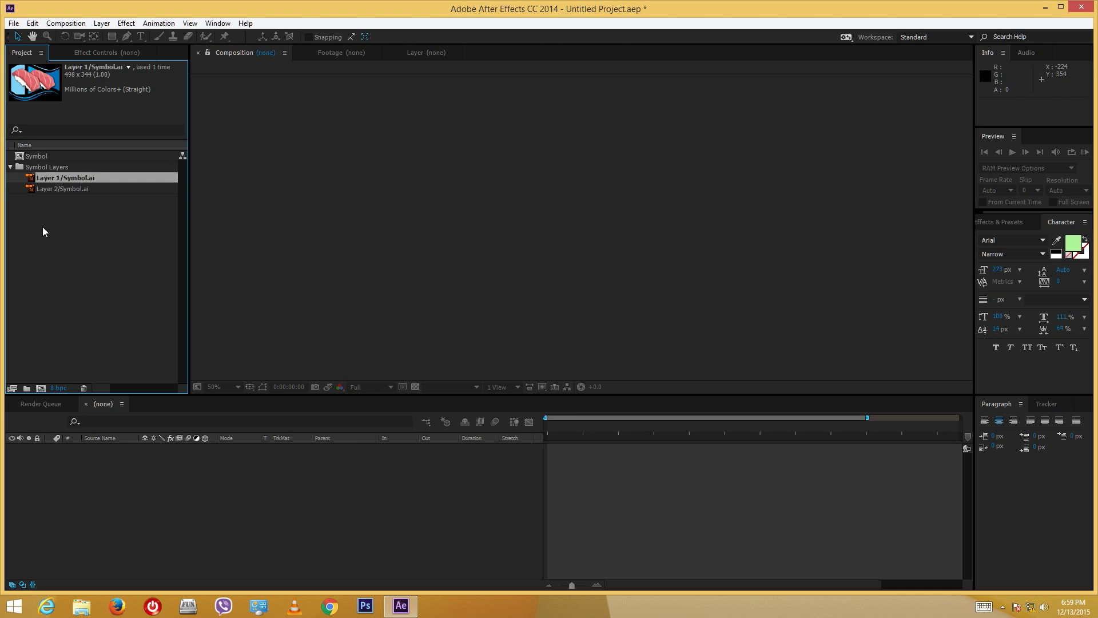
pyautogui.doubleClick(32, 187)
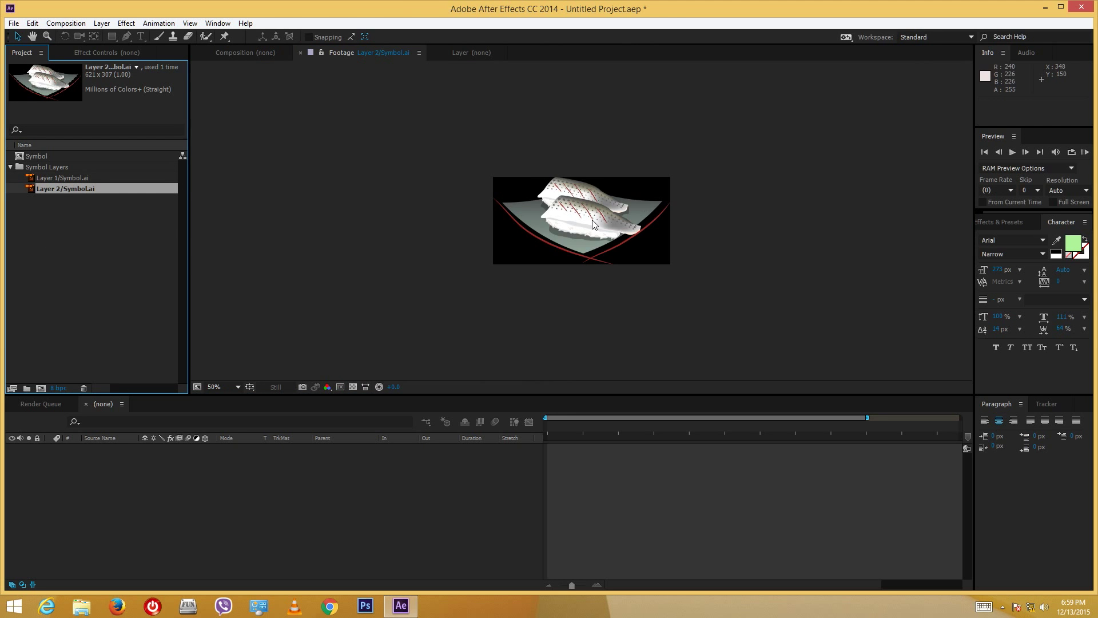
pyautogui.scroll(2, 595, 224)
pyautogui.scroll(-1, 595, 227)
pyautogui.scroll(1, 597, 232)
pyautogui.scroll(-1, 599, 236)
pyautogui.scroll(1, 597, 234)
pyautogui.scroll(2, 566, 206)
pyautogui.scroll(-4, 627, 199)
pyautogui.scroll(1, 626, 199)
pyautogui.scroll(-1, 625, 199)
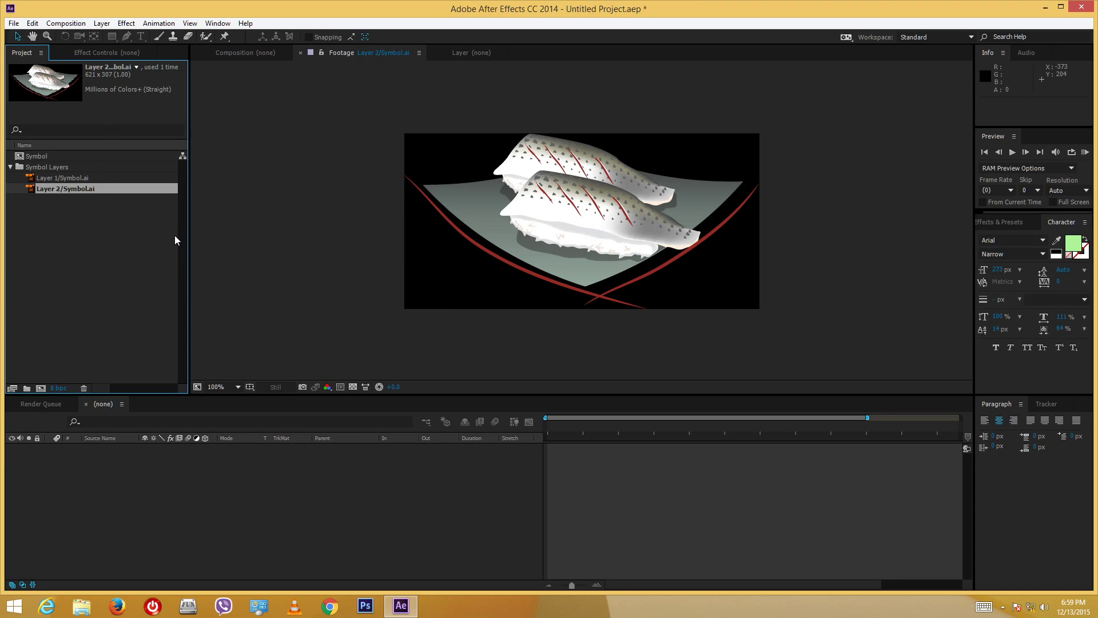
pyautogui.click(10, 167)
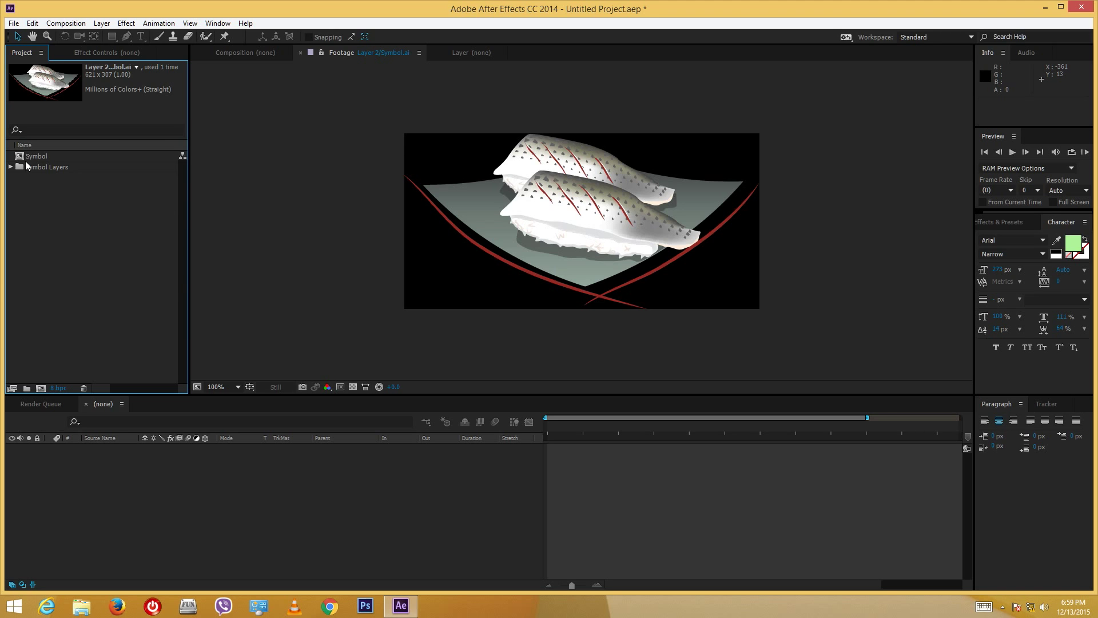
# - Create a new 1920 × 1080 composition named Comp 1 with the HDTV 1080 24 preset and a 4-second duration
pyautogui.rightClick(53, 202)
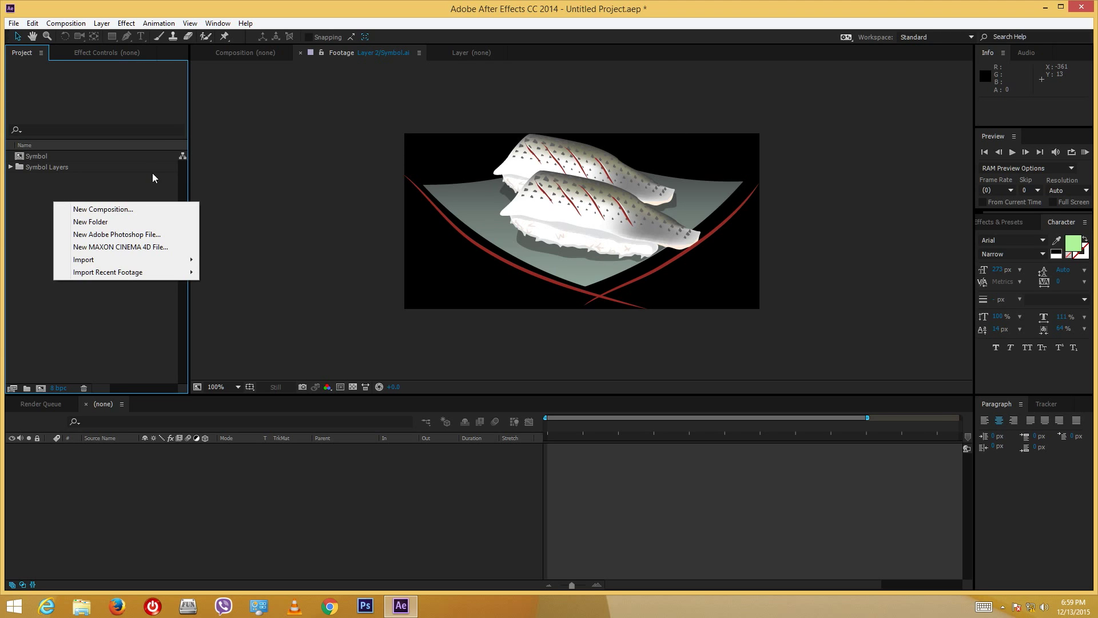
pyautogui.click(153, 207)
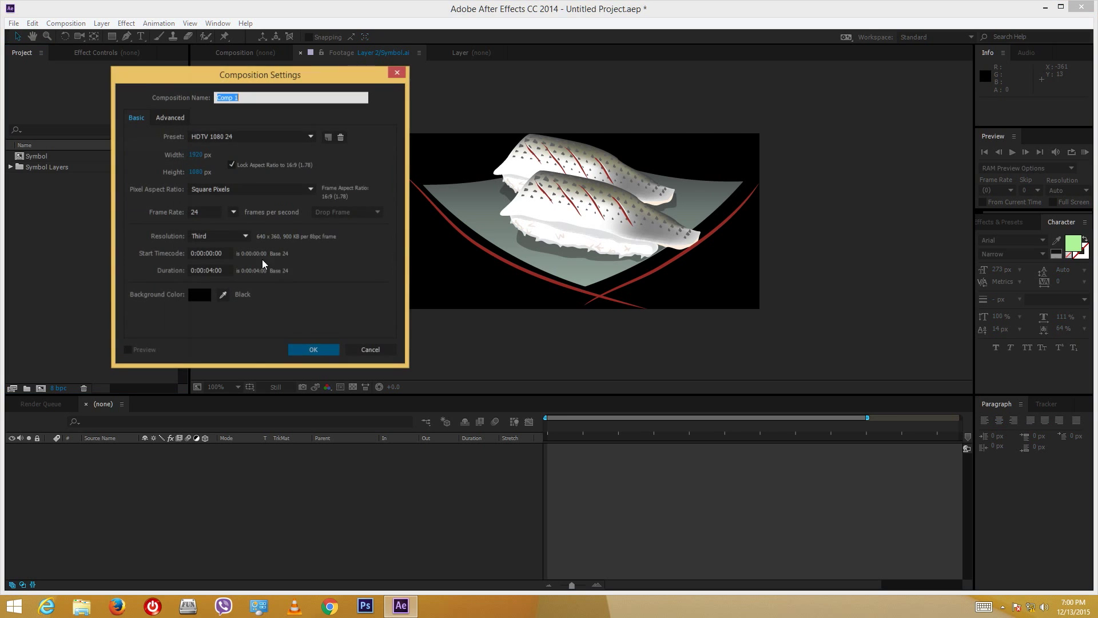
pyautogui.click(316, 351)
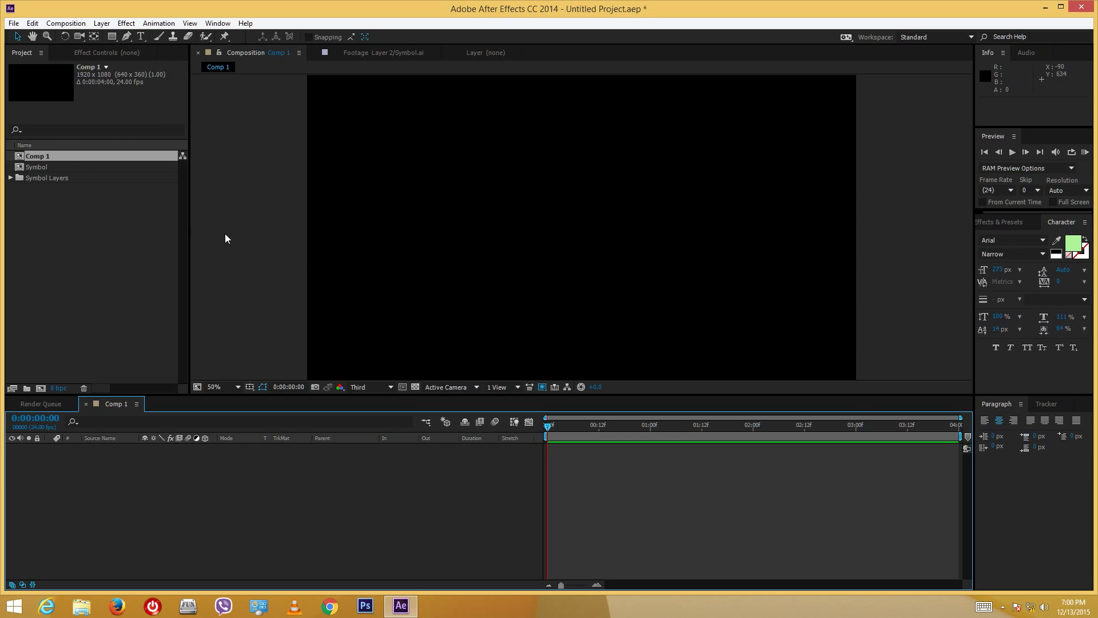
# - Place Layer 1/Symbol.ai from the Symbol Layers folder into Comp 1
pyautogui.click(11, 178)
pyautogui.click(39, 190)
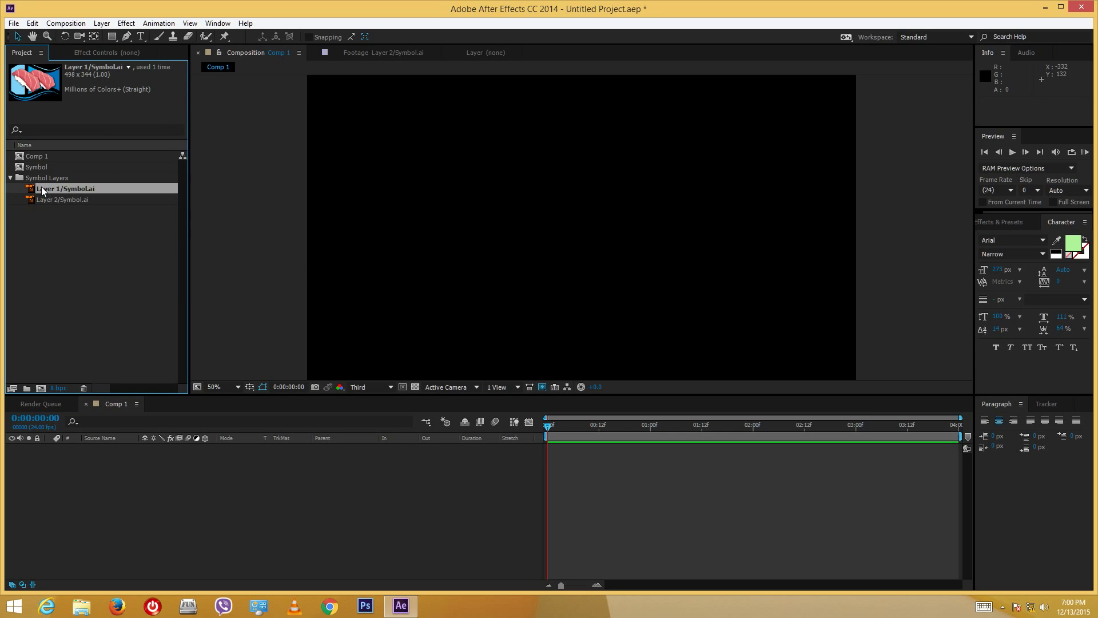
pyautogui.moveTo(43, 187); pyautogui.dragTo(569, 209)
# - Delete the imported Symbol composition from the project
pyautogui.click(33, 161)
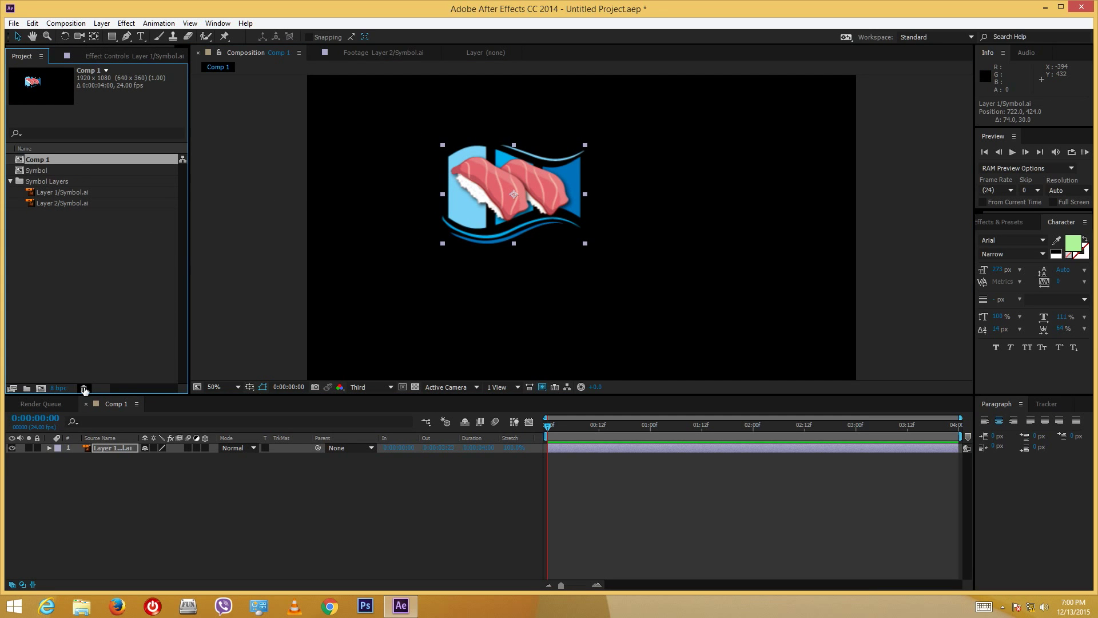
pyautogui.click(39, 171)
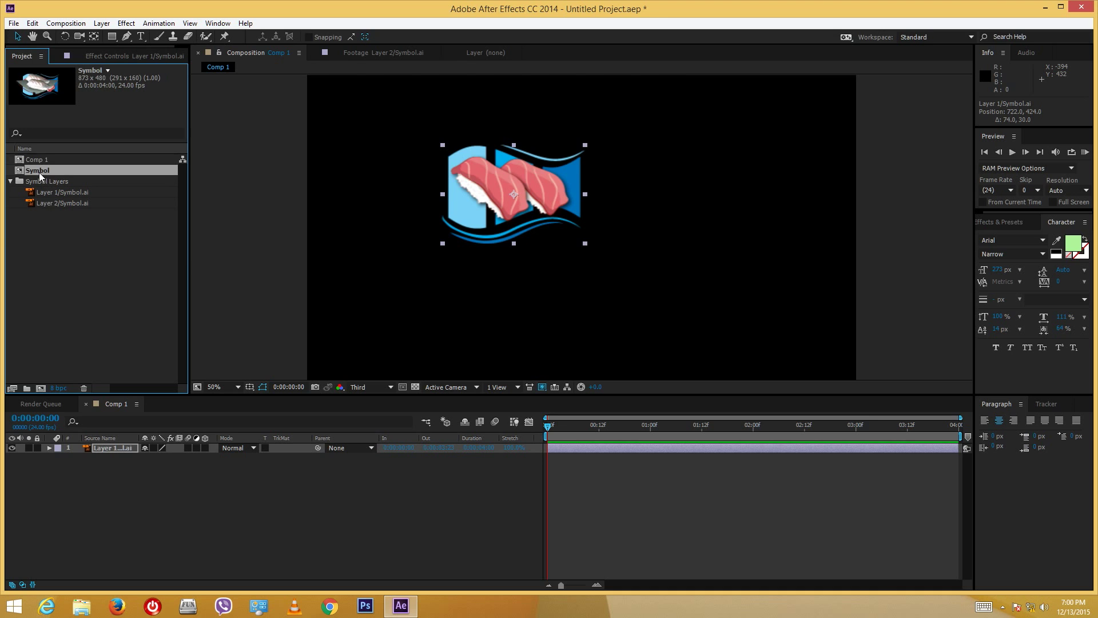
pyautogui.click(84, 388)
pyautogui.click(571, 318)
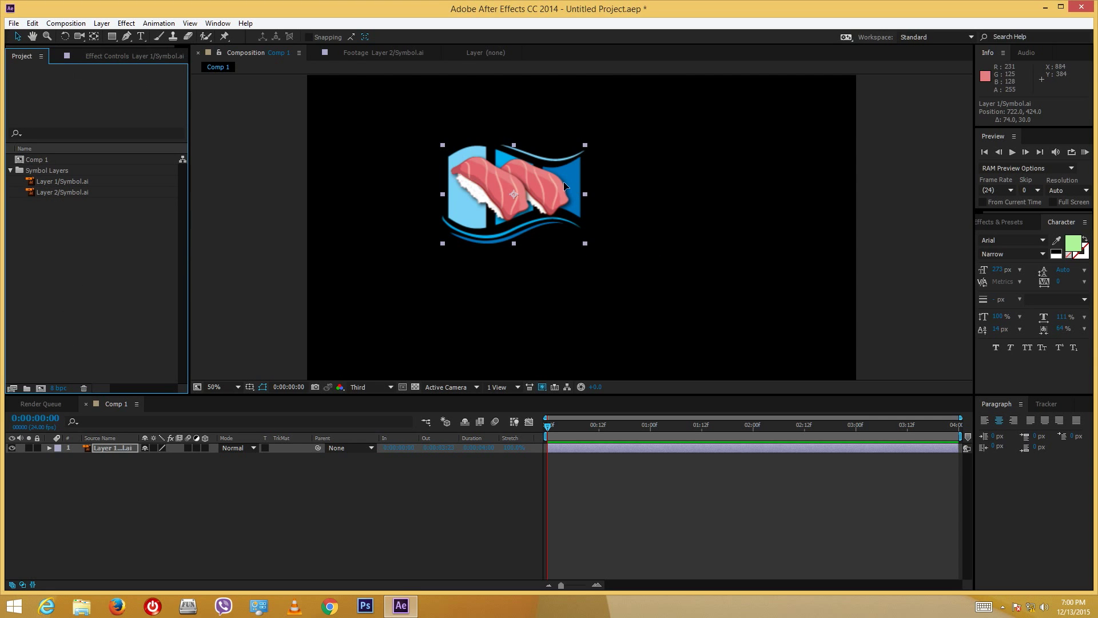
# - Enlarge the pink sushi layer in Comp 1 and move it near the frame's centre, to about 958, 546
pyautogui.moveTo(559, 180); pyautogui.dragTo(579, 180)
pyautogui.moveTo(606, 245); pyautogui.dragTo(816, 228)
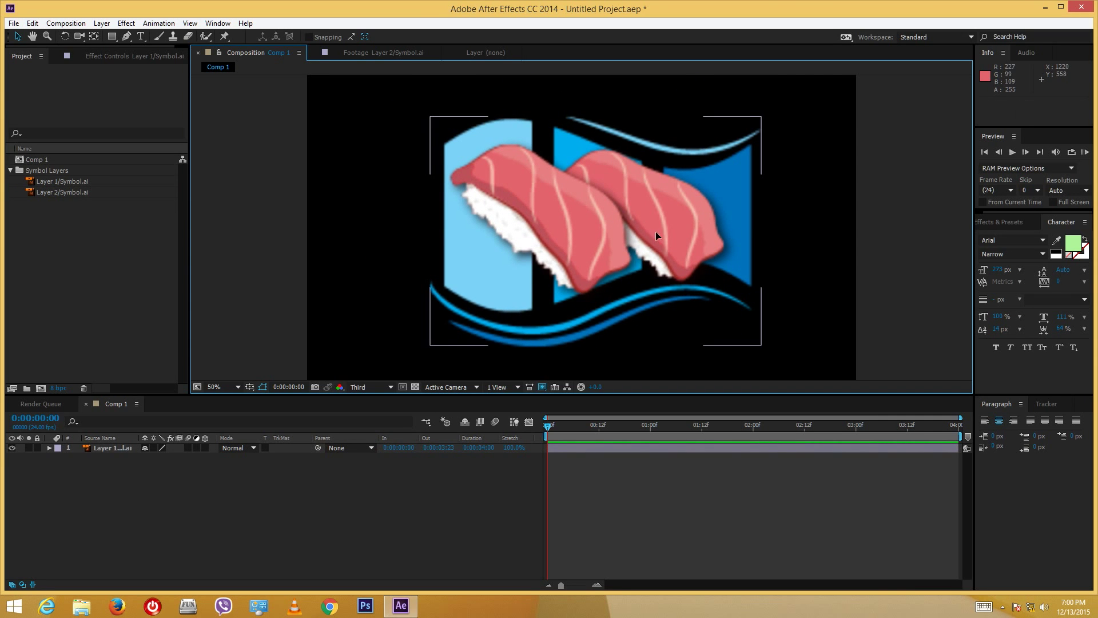
pyautogui.moveTo(655, 231); pyautogui.dragTo(640, 230)
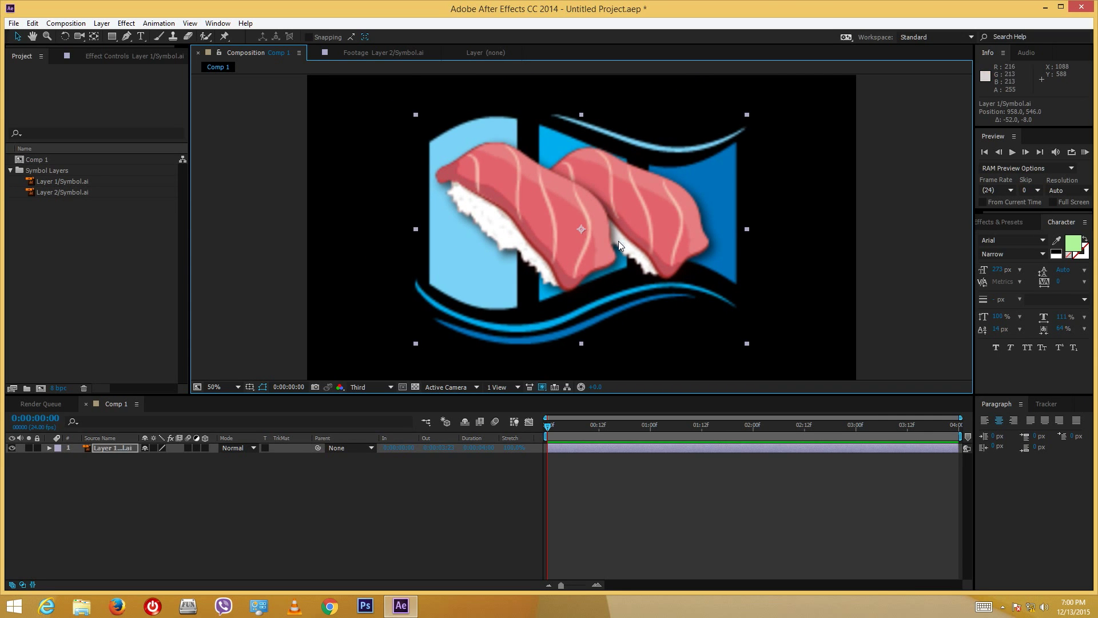
# - Shift the pink sushi layer to about 966, 528 and scale it up to about 255%
pyautogui.click(60, 193)
pyautogui.moveTo(680, 210)
pyautogui.mouseDown()
pyautogui.moveTo(622, 197)
pyautogui.moveTo(683, 205)
pyautogui.mouseUp()
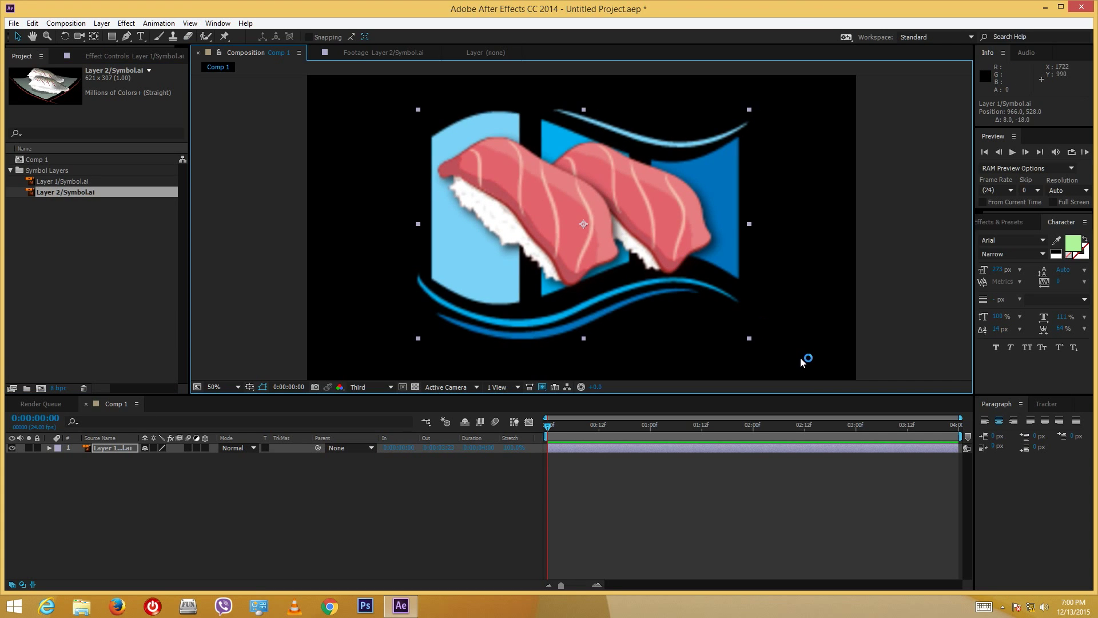
pyautogui.click(753, 336)
pyautogui.click(742, 338)
pyautogui.click(763, 349)
pyautogui.click(701, 273)
pyautogui.moveTo(750, 338); pyautogui.dragTo(766, 347)
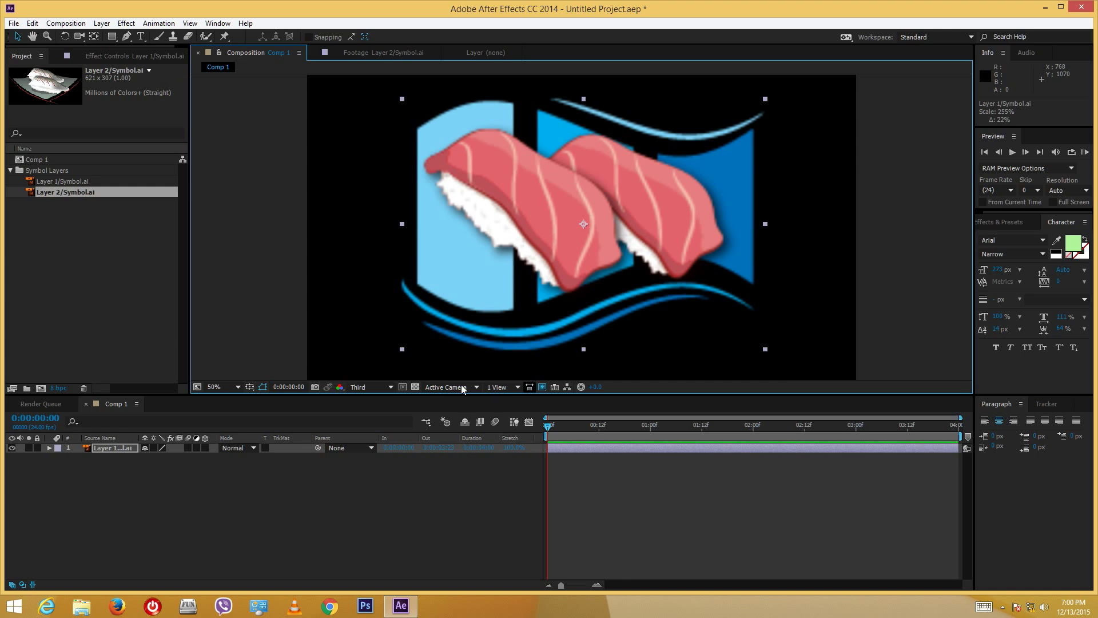
# - Switch the composition's fast preview mode to Wireframe and move the pink sushi layer to about 942, 538
pyautogui.click(542, 386)
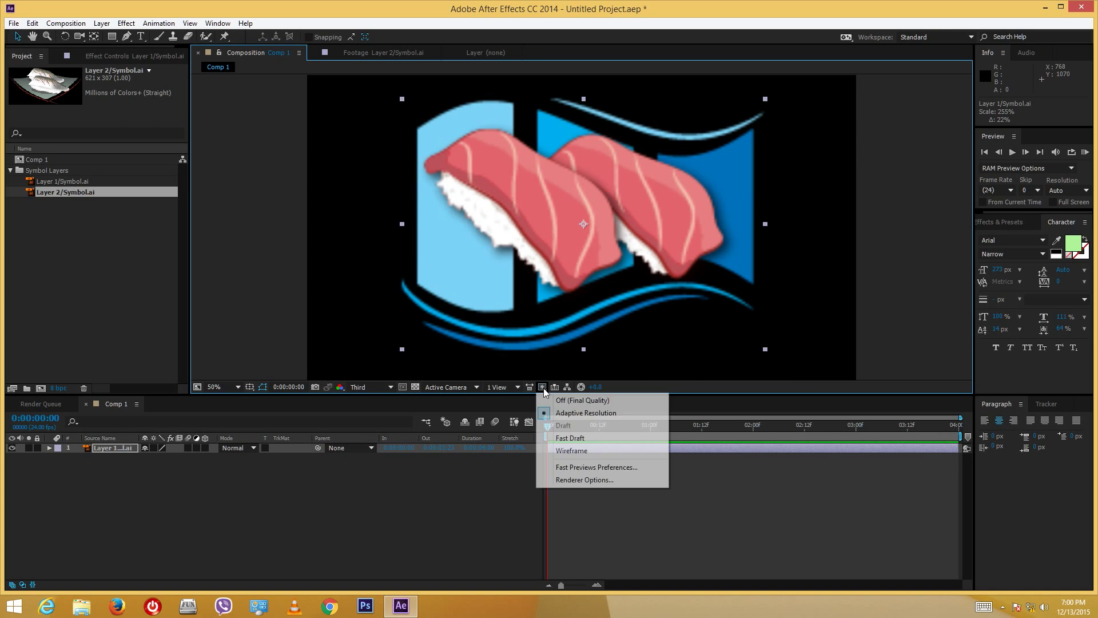
pyautogui.click(572, 451)
pyautogui.moveTo(646, 255)
pyautogui.mouseDown()
pyautogui.moveTo(670, 262)
pyautogui.moveTo(662, 259)
pyautogui.mouseUp()
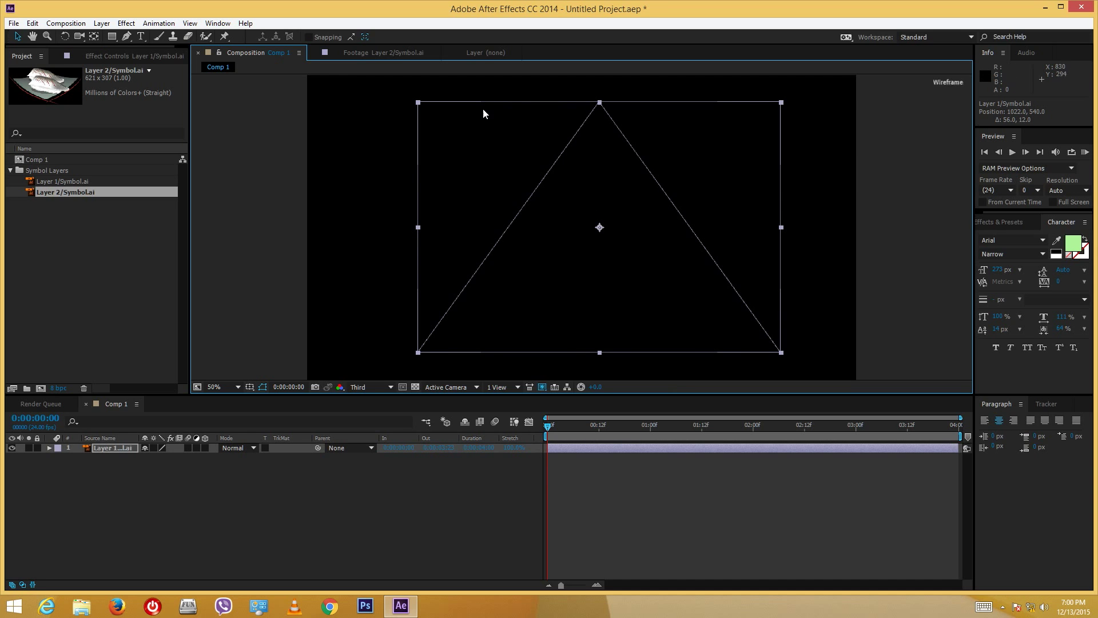
pyautogui.moveTo(596, 258); pyautogui.dragTo(577, 257)
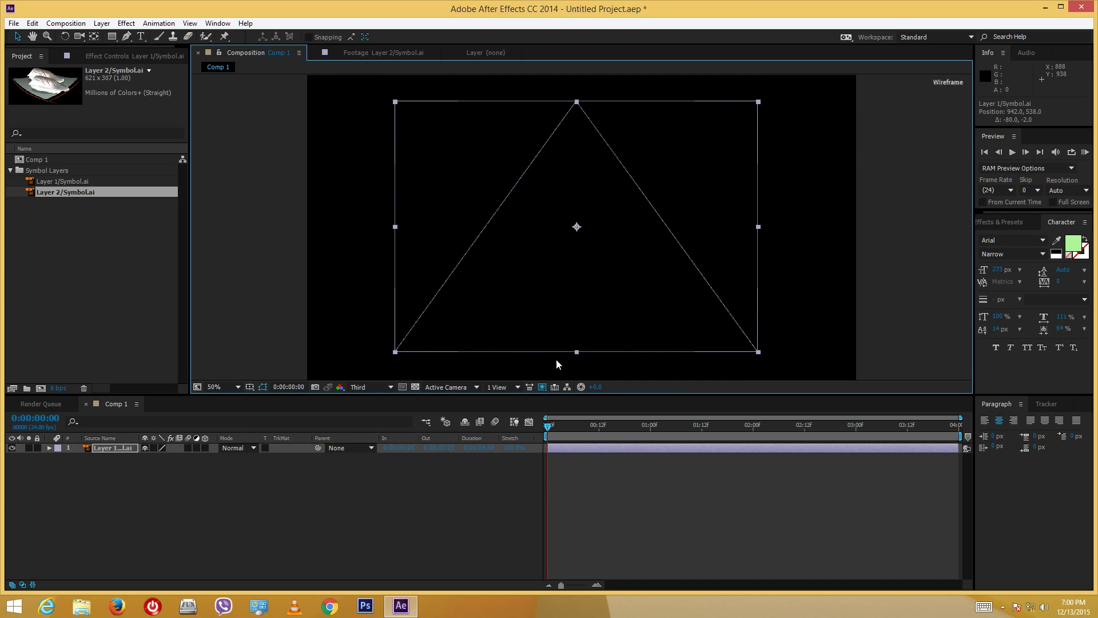
# - Try the Fast Draft preview mode on the composition and return to Adaptive Resolution
pyautogui.click(542, 387)
pyautogui.click(574, 440)
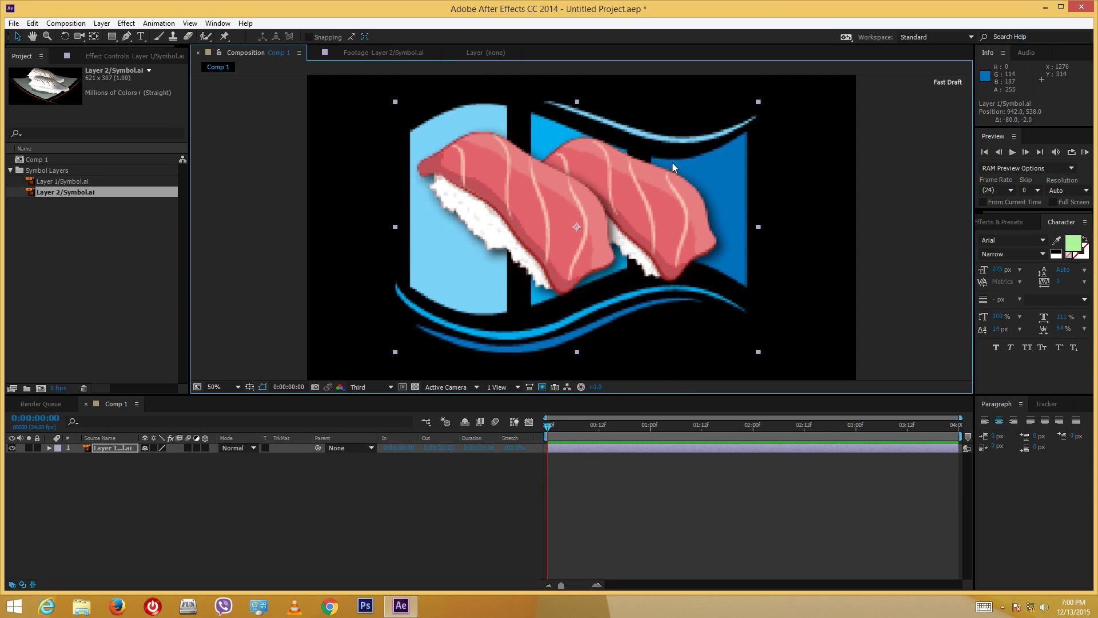
pyautogui.click(542, 387)
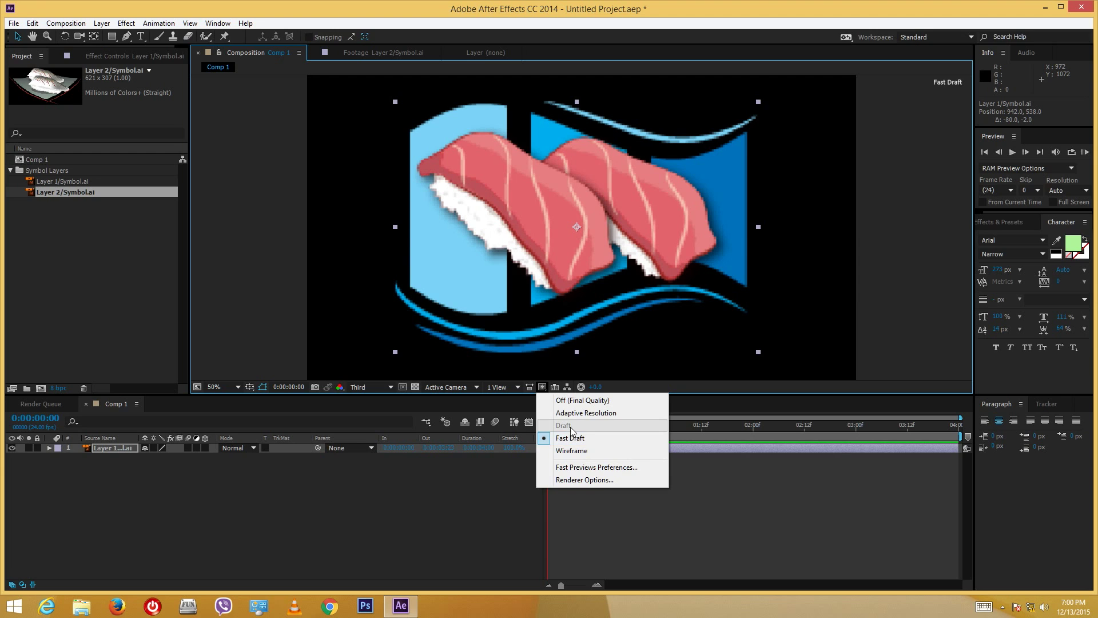
pyautogui.click(574, 413)
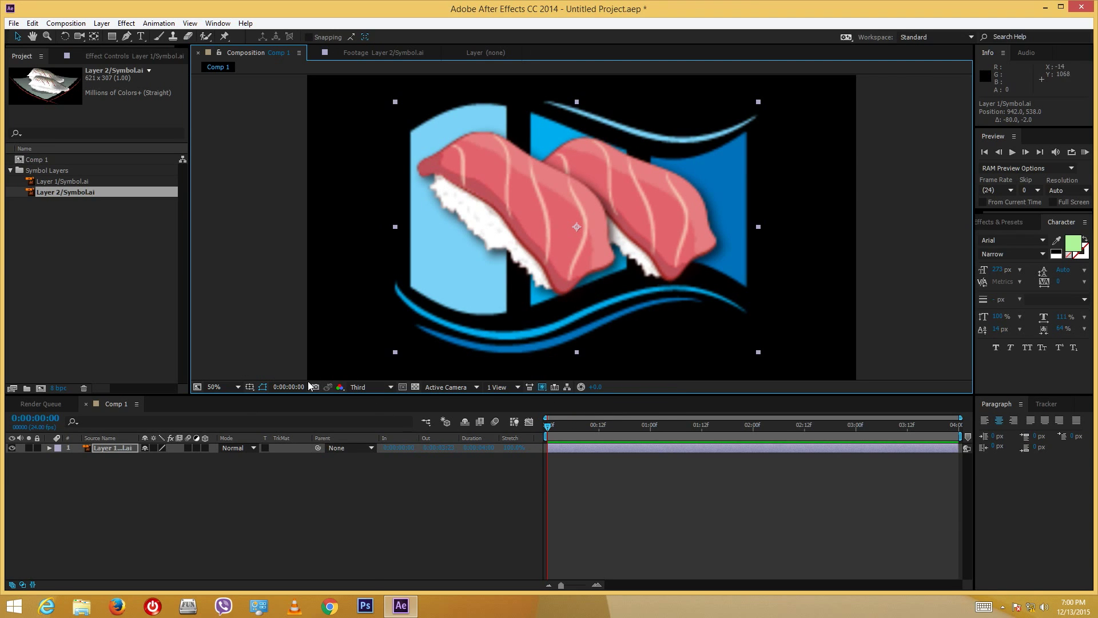
# - Set the fast preview mode to Off (Final Quality) and deselect the pink sushi layer
pyautogui.click(542, 386)
pyautogui.click(574, 394)
pyautogui.click(902, 179)
pyautogui.click(576, 358)
pyautogui.click(520, 358)
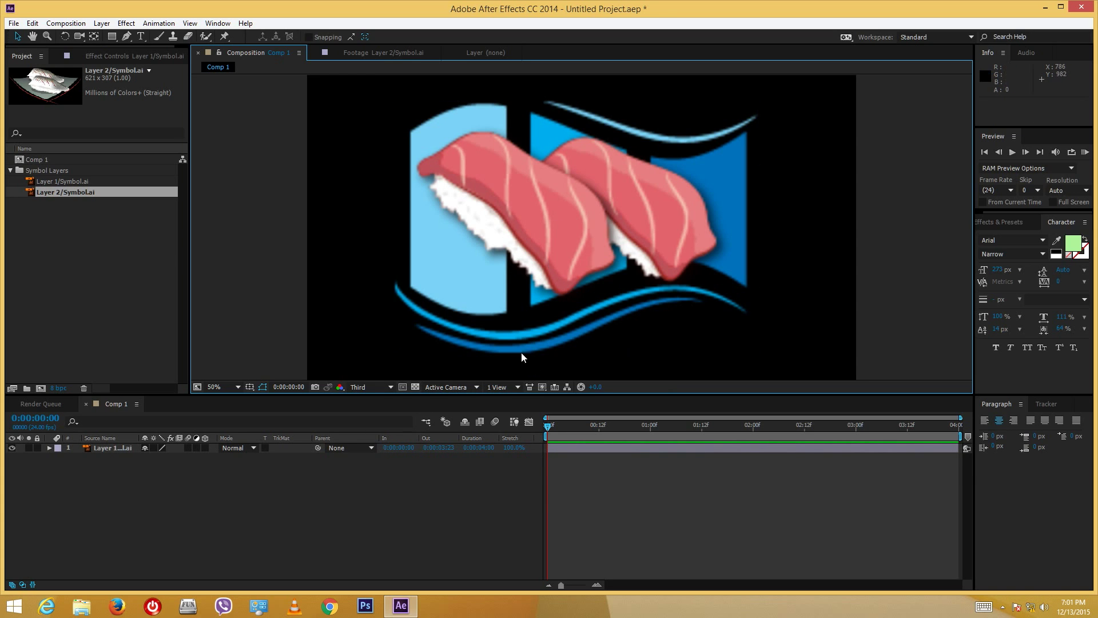
# - Set the composition's preview resolution to Full
pyautogui.click(374, 386)
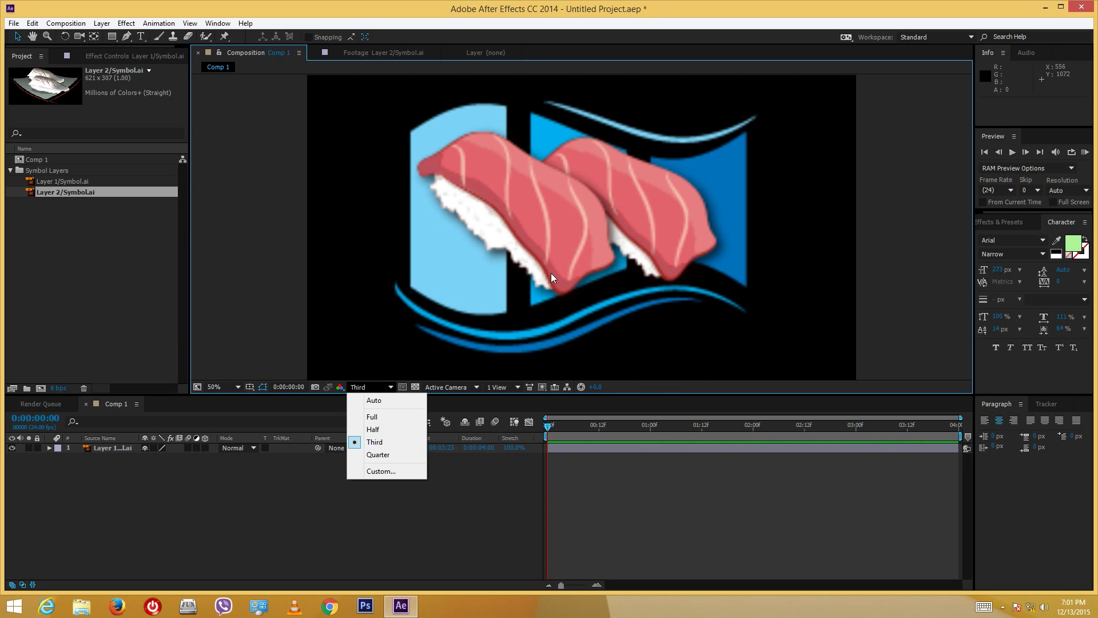
pyautogui.click(823, 166)
pyautogui.click(661, 171)
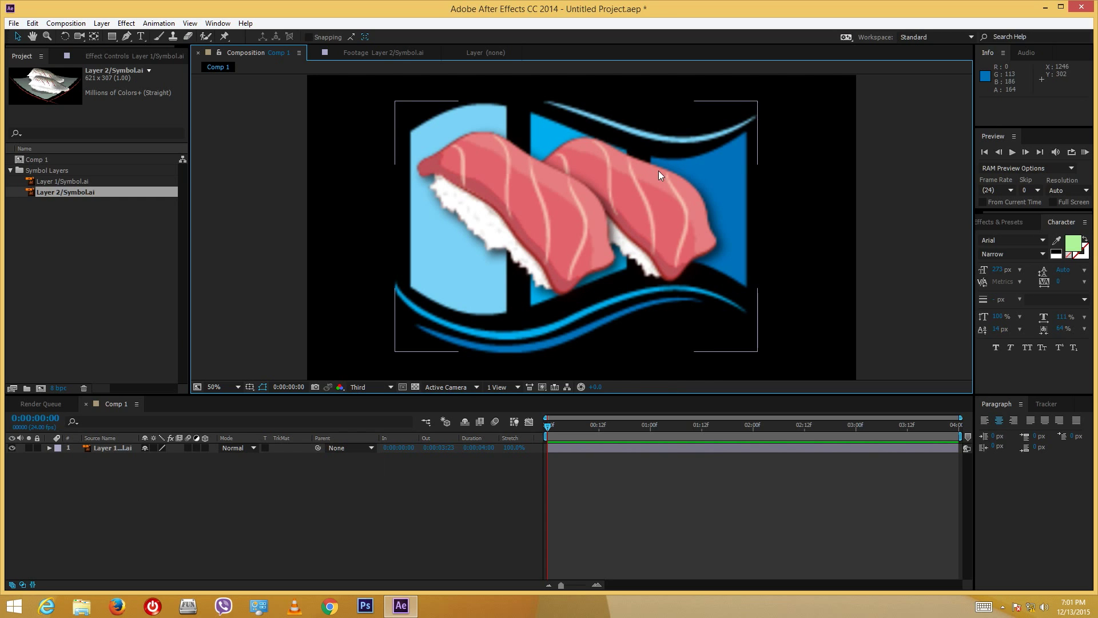
pyautogui.click(441, 366)
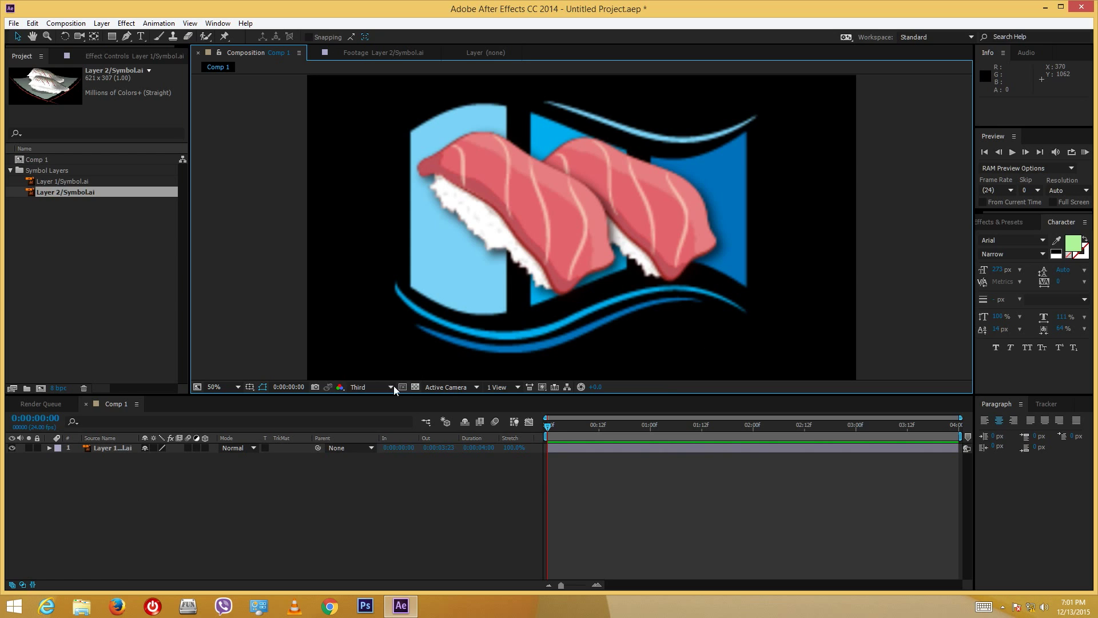
pyautogui.click(390, 386)
pyautogui.click(390, 417)
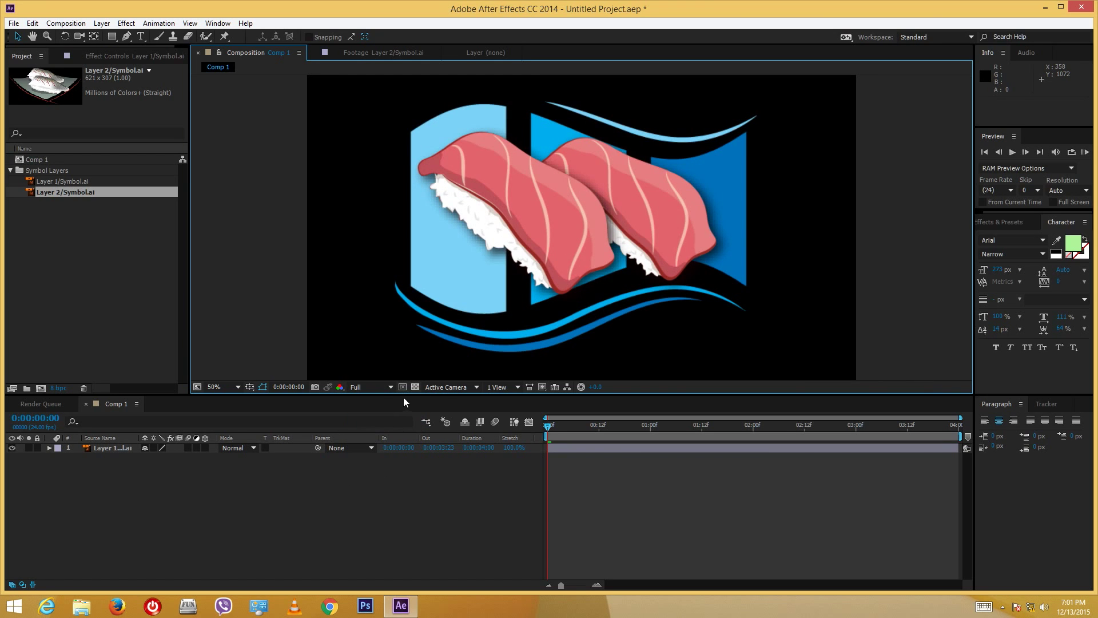
pyautogui.click(607, 263)
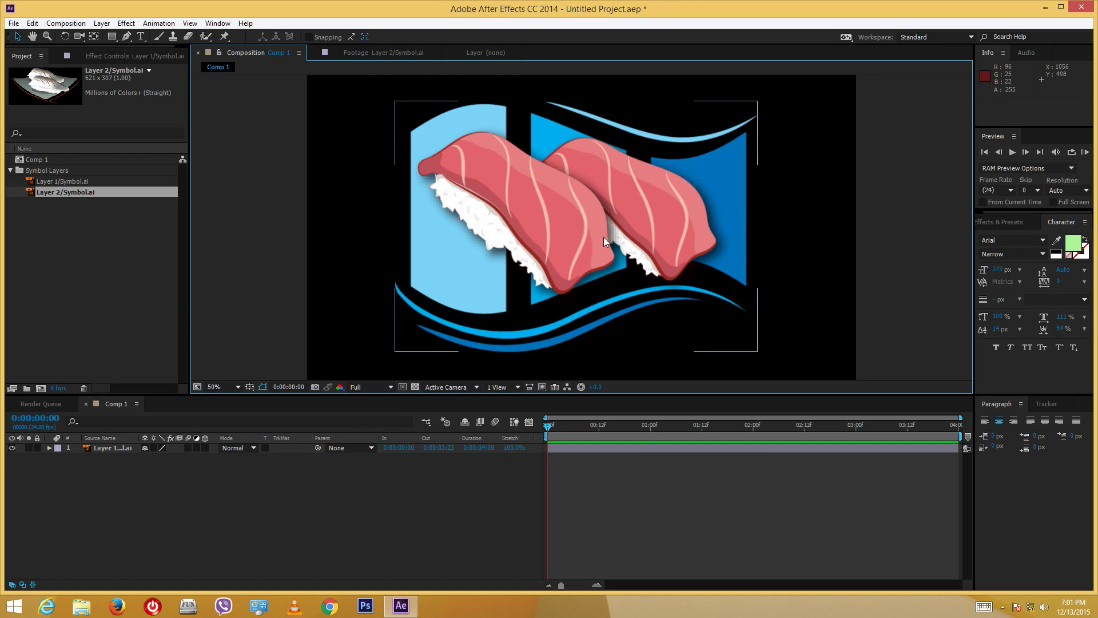
pyautogui.click(440, 371)
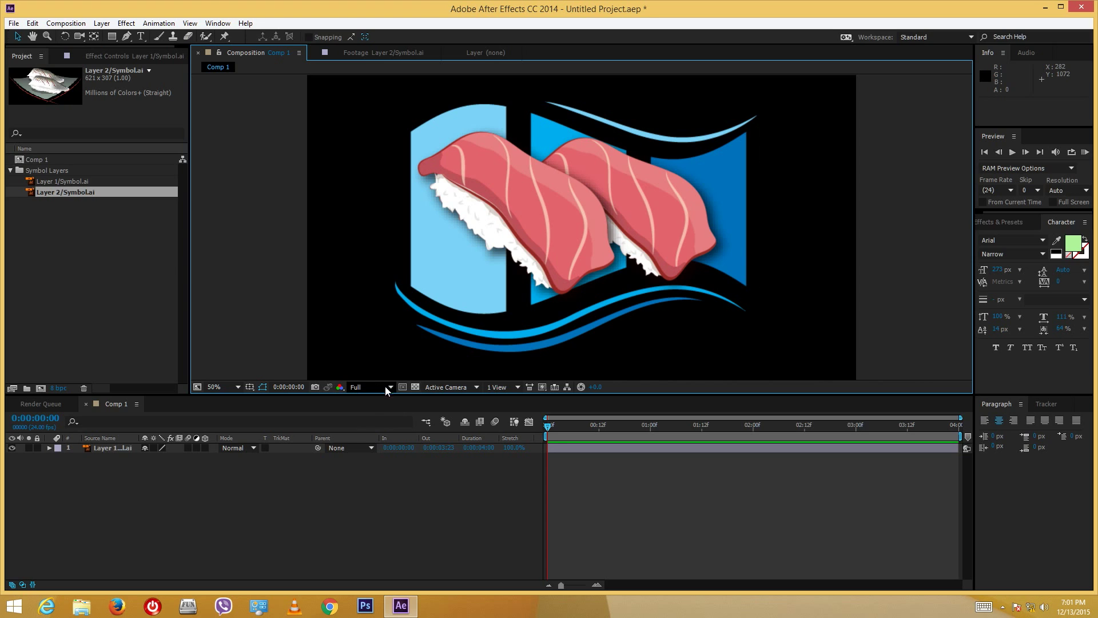
# - Compare the Half, Third and Quarter preview resolutions on the pink sushi artwork
pyautogui.click(386, 387)
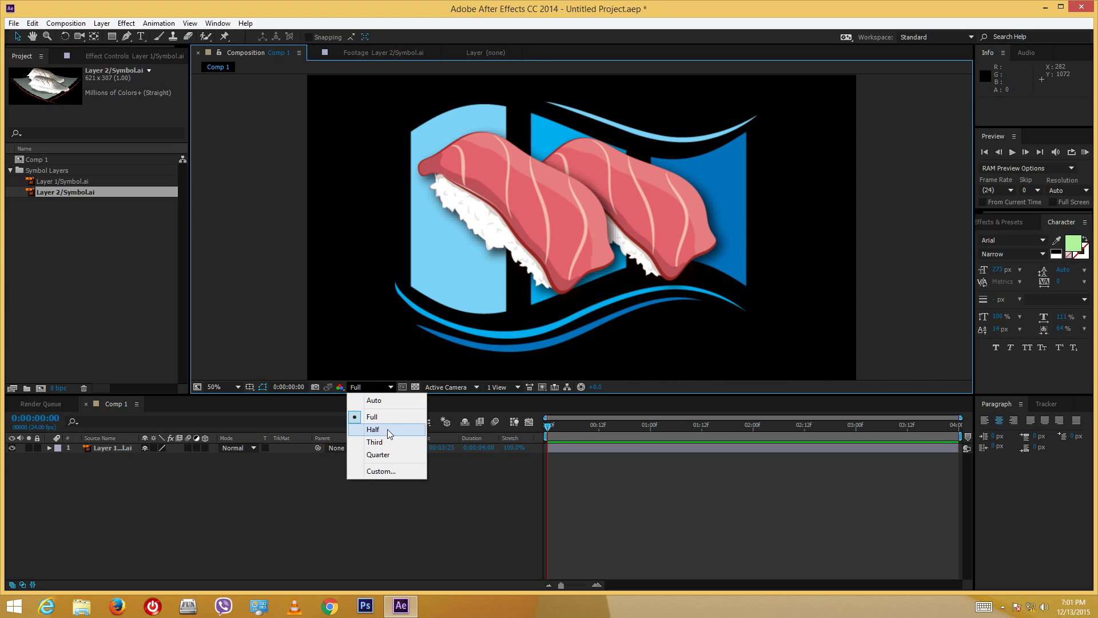
pyautogui.click(386, 427)
pyautogui.click(372, 389)
pyautogui.click(378, 441)
pyautogui.click(372, 388)
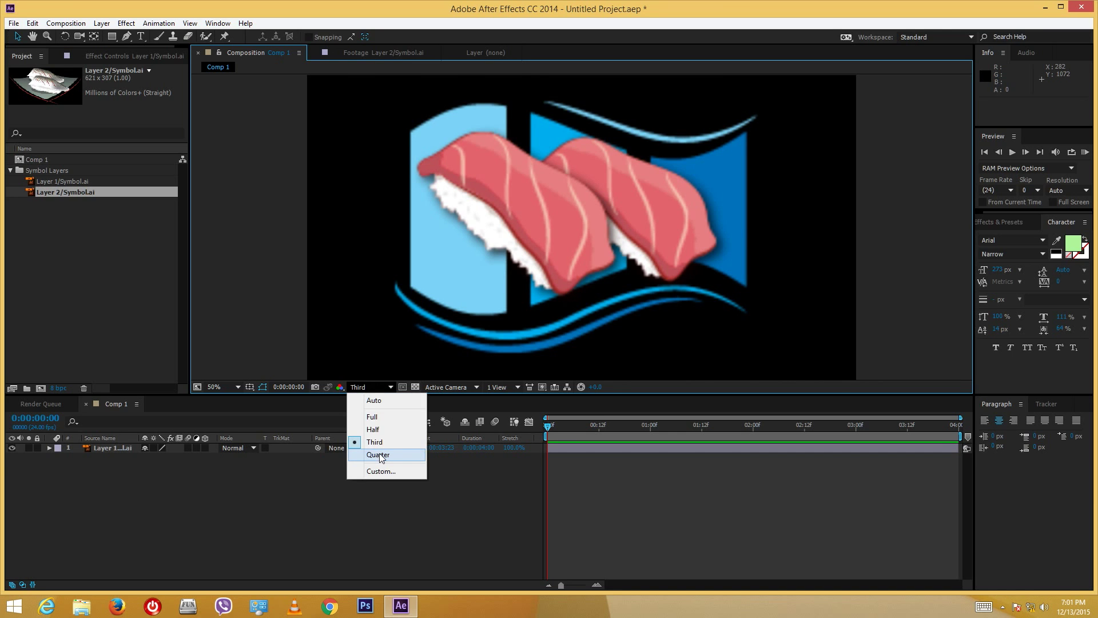
pyautogui.click(375, 454)
# - Apply a custom preview resolution that renders every 64 pixels horizontally and vertically
pyautogui.click(383, 387)
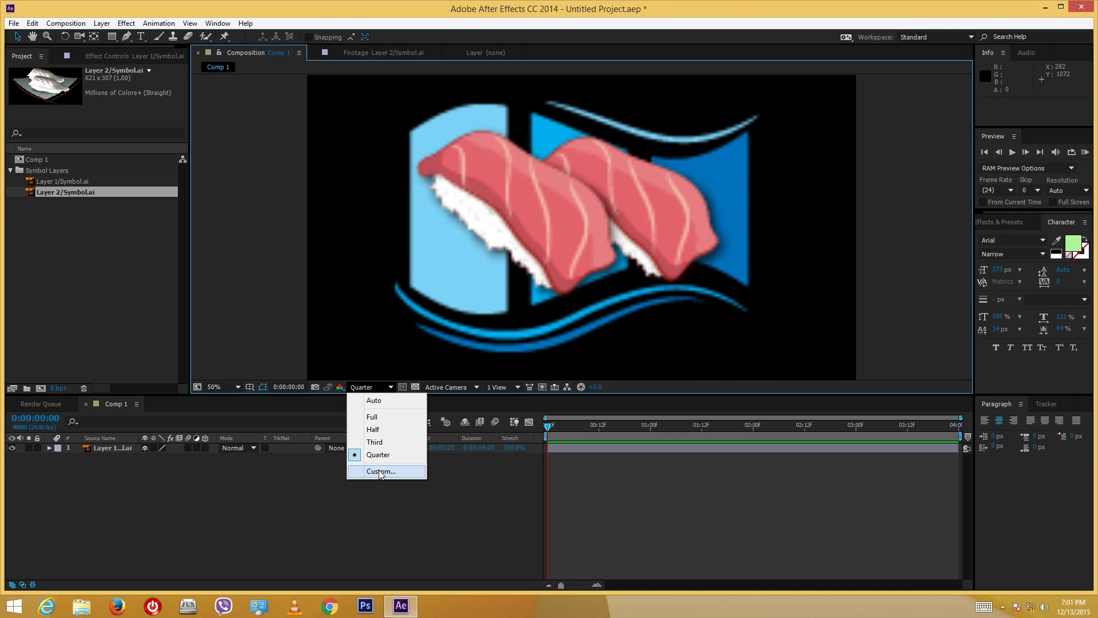
pyautogui.click(380, 471)
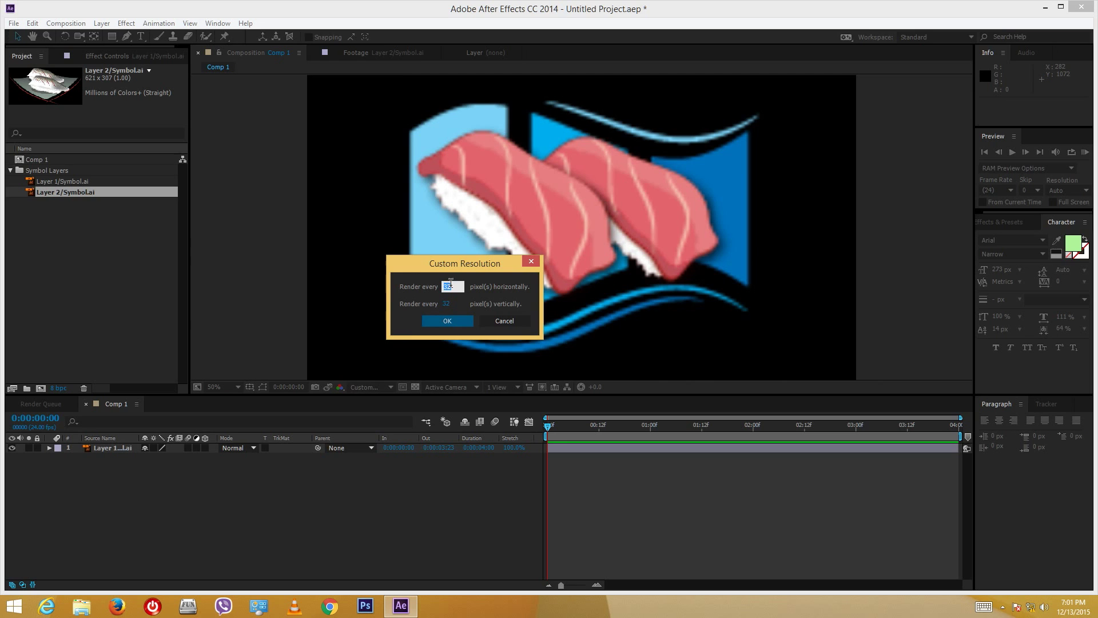
pyautogui.click(446, 303)
pyautogui.write('64')
pyautogui.click(457, 321)
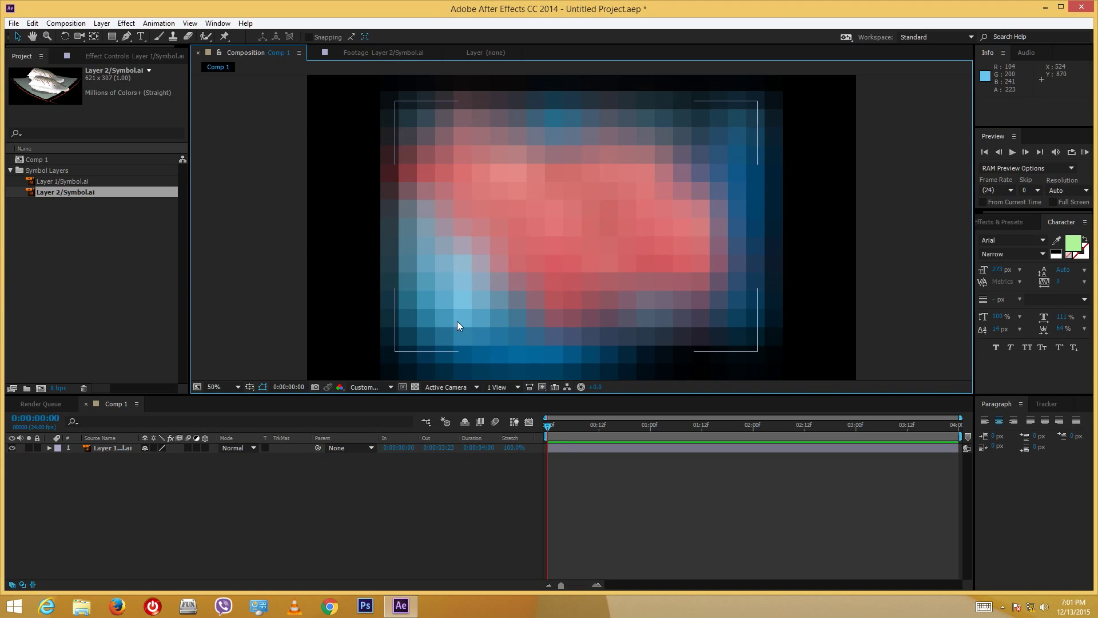
# - Move the pink sushi layer to about 1032, 518 and scale it down to about 158%, 145%
pyautogui.click(372, 387)
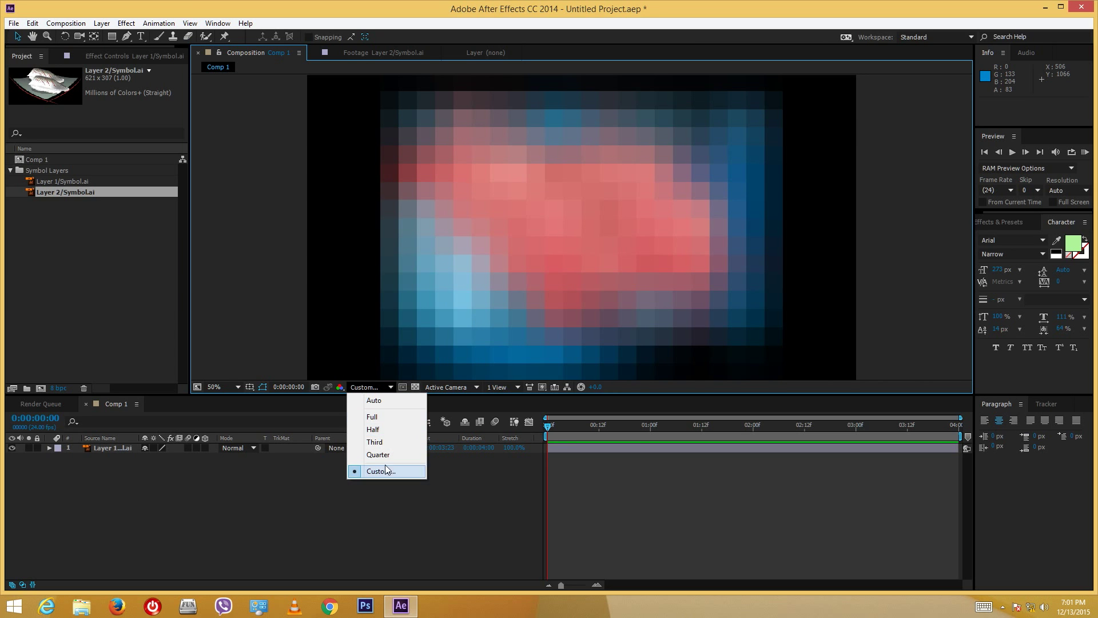
pyautogui.click(676, 154)
pyautogui.moveTo(577, 201); pyautogui.dragTo(610, 197)
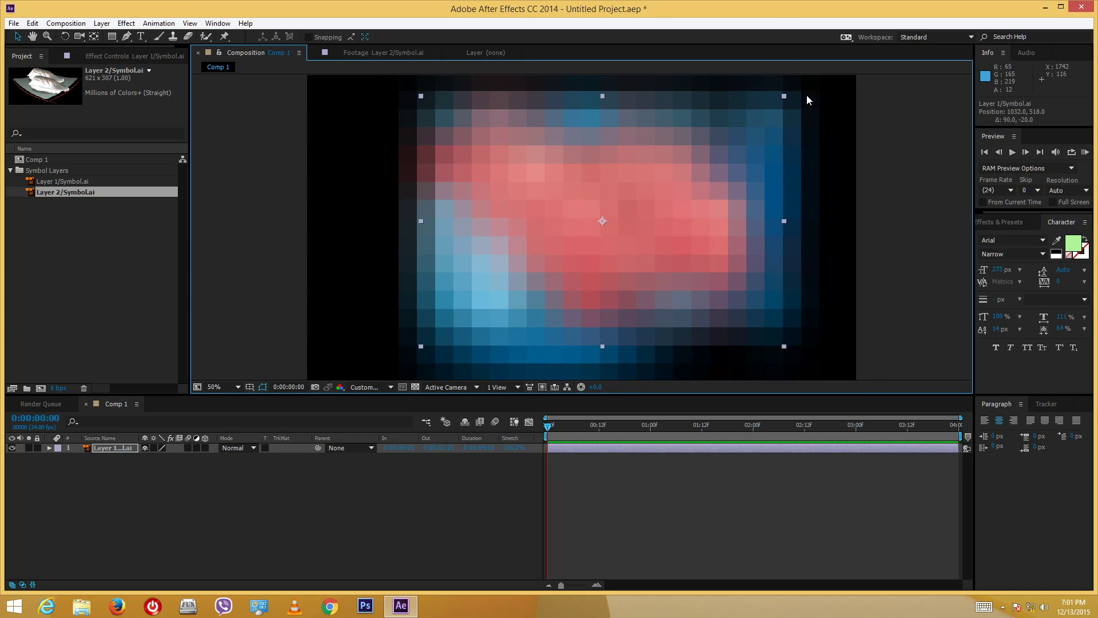
pyautogui.moveTo(784, 95); pyautogui.dragTo(715, 149)
# - Change the custom preview resolution to render every 32 pixels horizontally and vertically
pyautogui.click(366, 386)
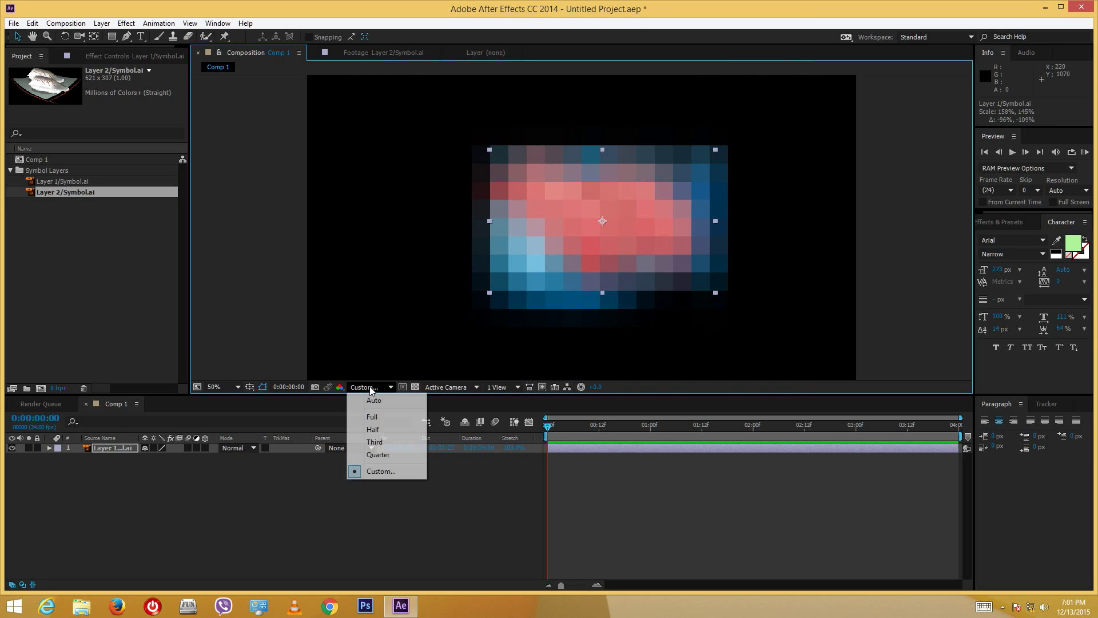
pyautogui.click(380, 472)
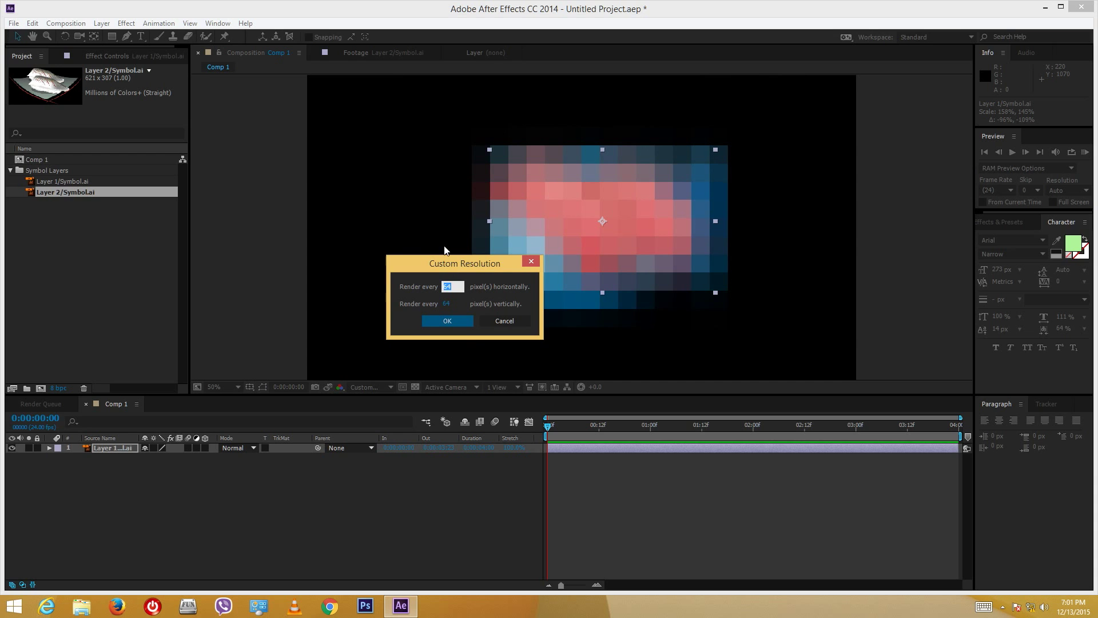
pyautogui.write('32')
pyautogui.press('Tab')
pyautogui.write('32')
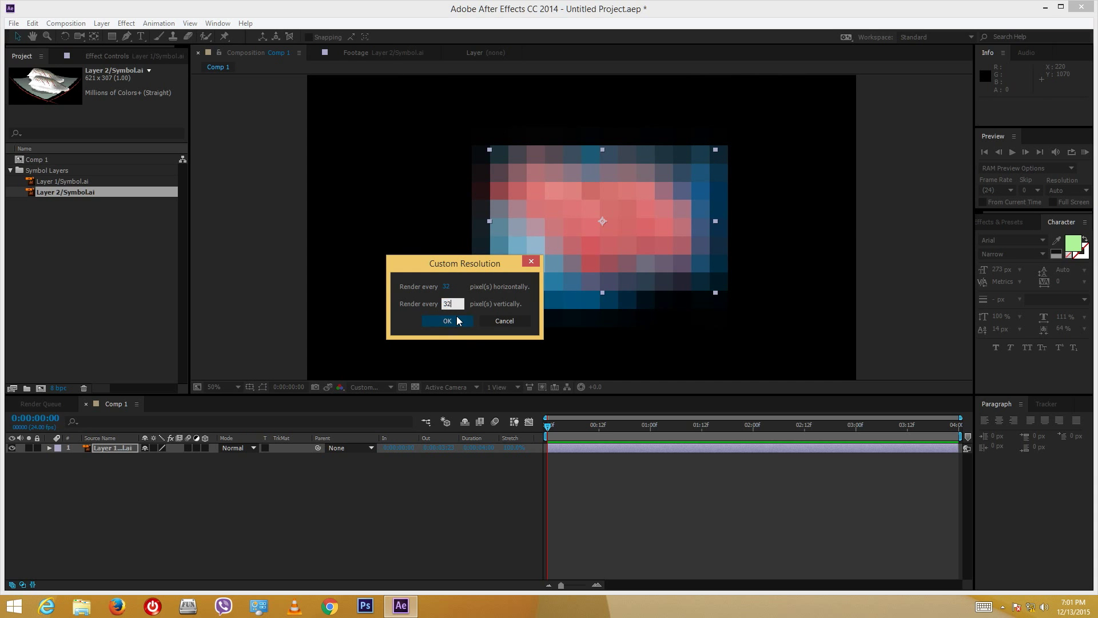
pyautogui.click(457, 321)
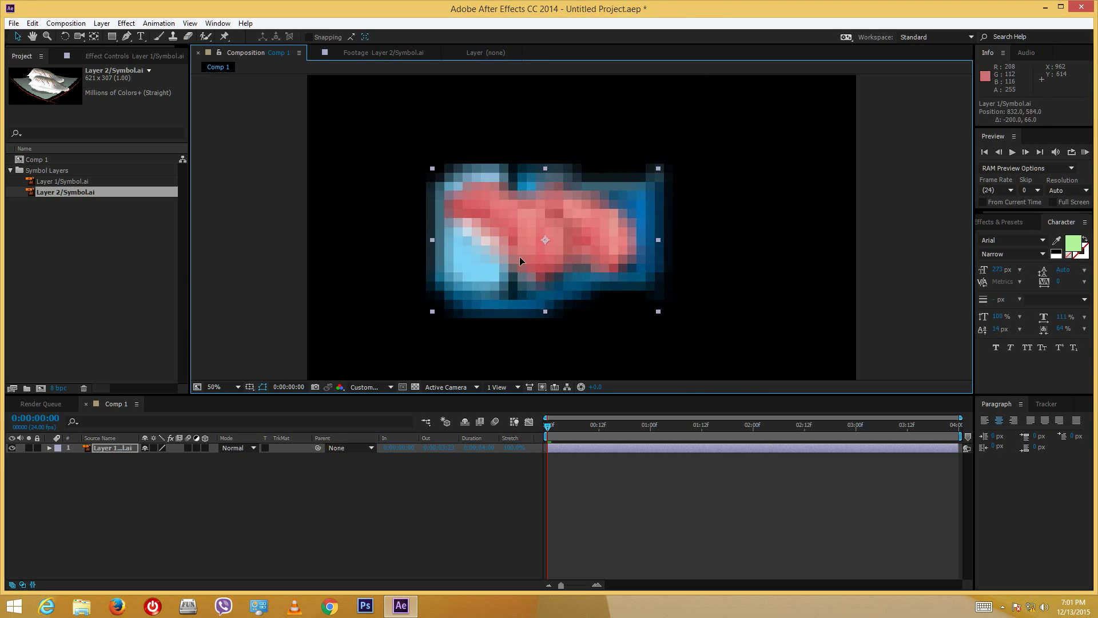
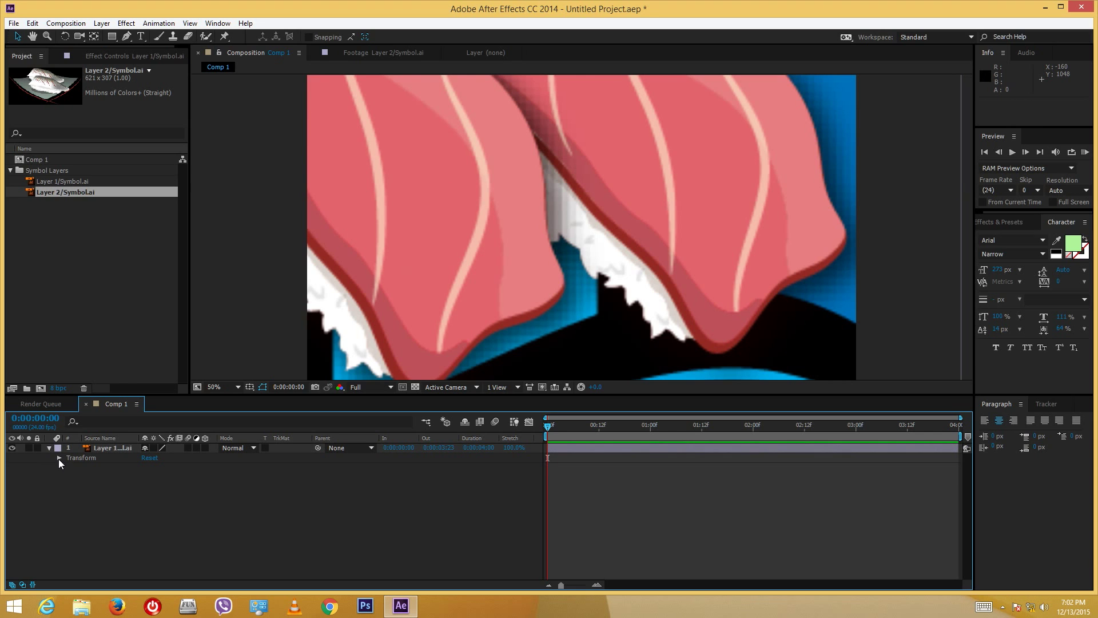
# - Scale the pink sushi layer up to about 2201%, 2395.4% and move it to about -316, 188
pyautogui.moveTo(176, 489); pyautogui.dragTo(213, 458)
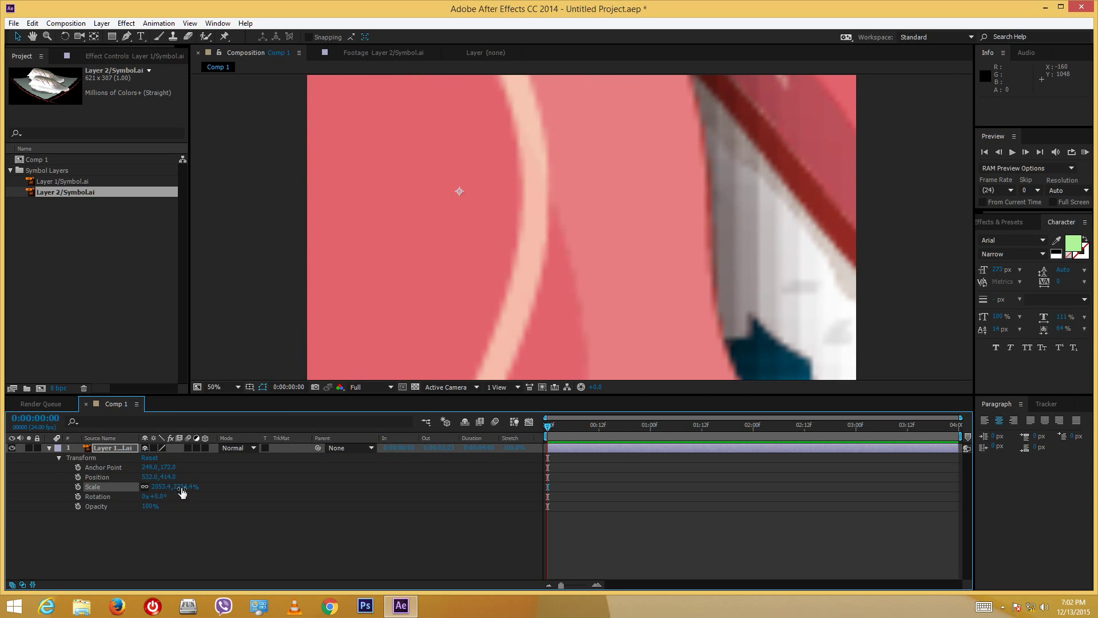
pyautogui.moveTo(182, 492); pyautogui.dragTo(197, 491)
pyautogui.moveTo(752, 212); pyautogui.dragTo(485, 145)
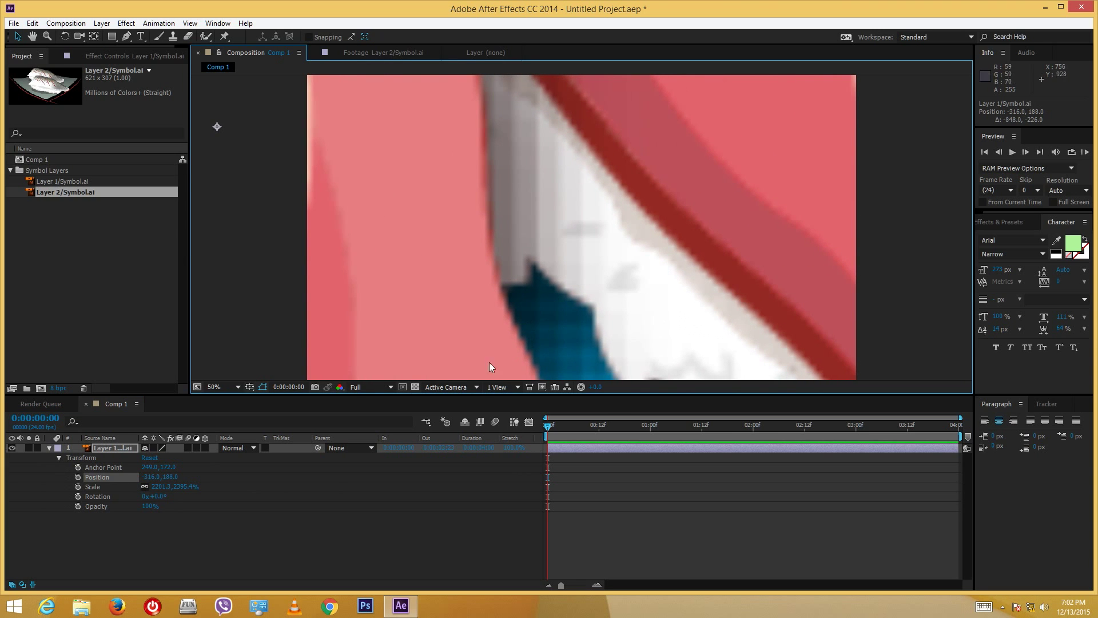
# - Choose Off (Final Quality) as the fast preview mode and move the enlarged layer to about -244, -42
pyautogui.click(542, 387)
pyautogui.click(572, 404)
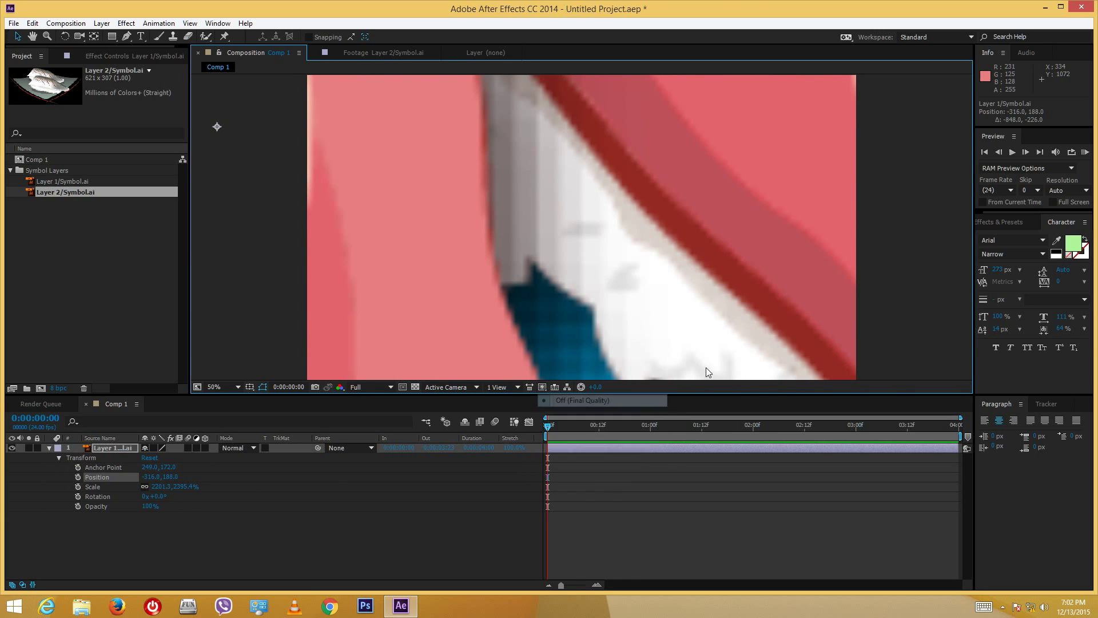
pyautogui.moveTo(647, 274); pyautogui.dragTo(642, 184)
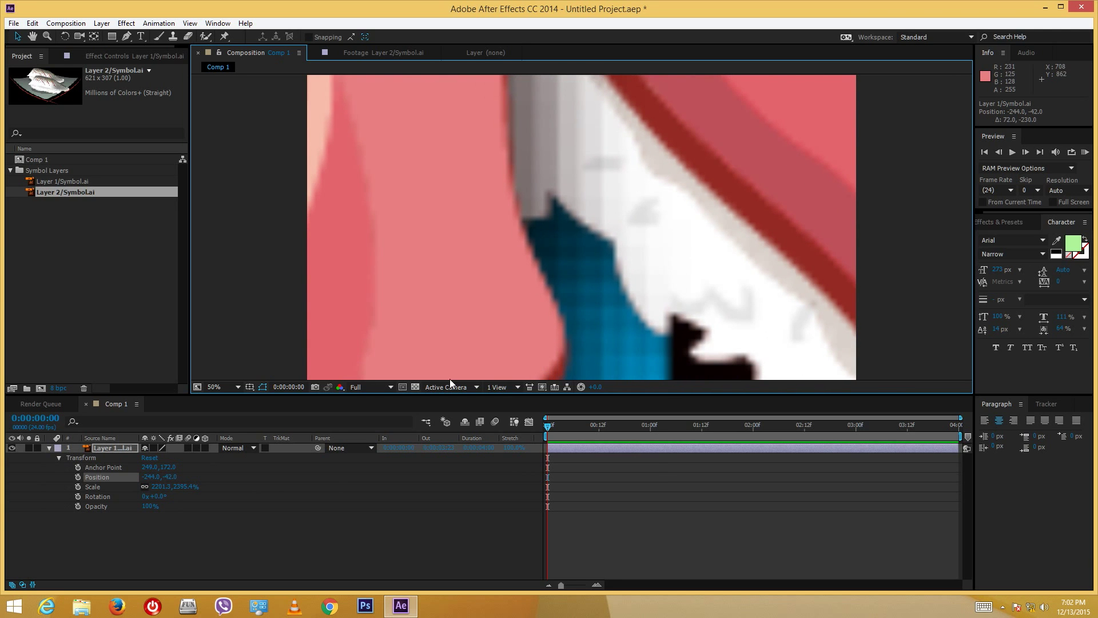
# - Increase the layer's scale to about 2448%, 2664.4%, move it to about -722, -494 and deselect it
pyautogui.moveTo(185, 492); pyautogui.dragTo(373, 476)
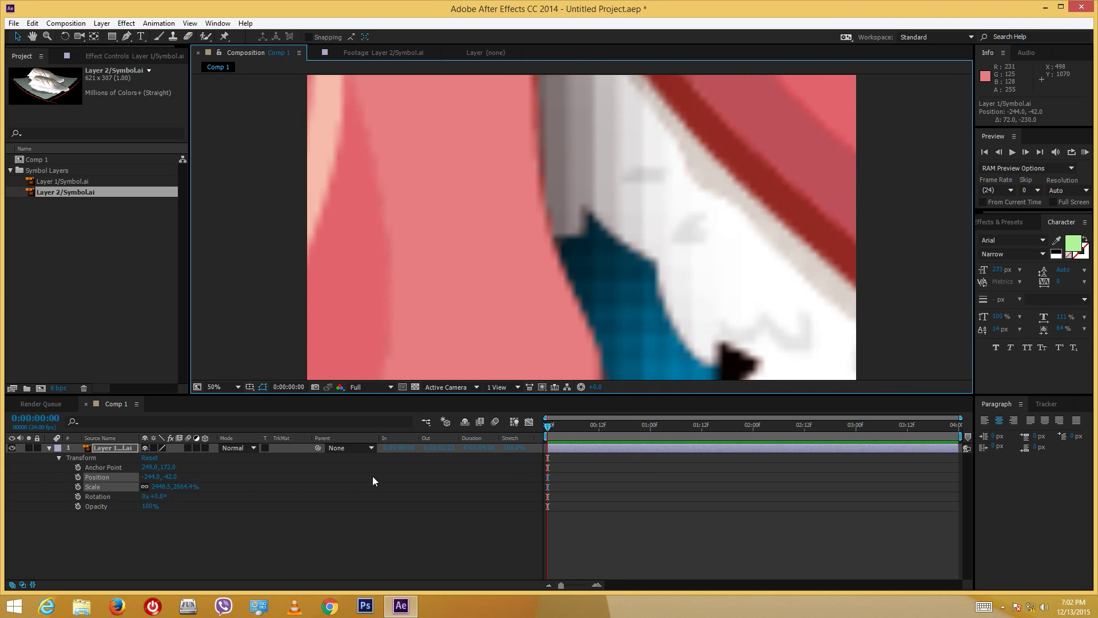
pyautogui.moveTo(658, 286); pyautogui.dragTo(575, 161)
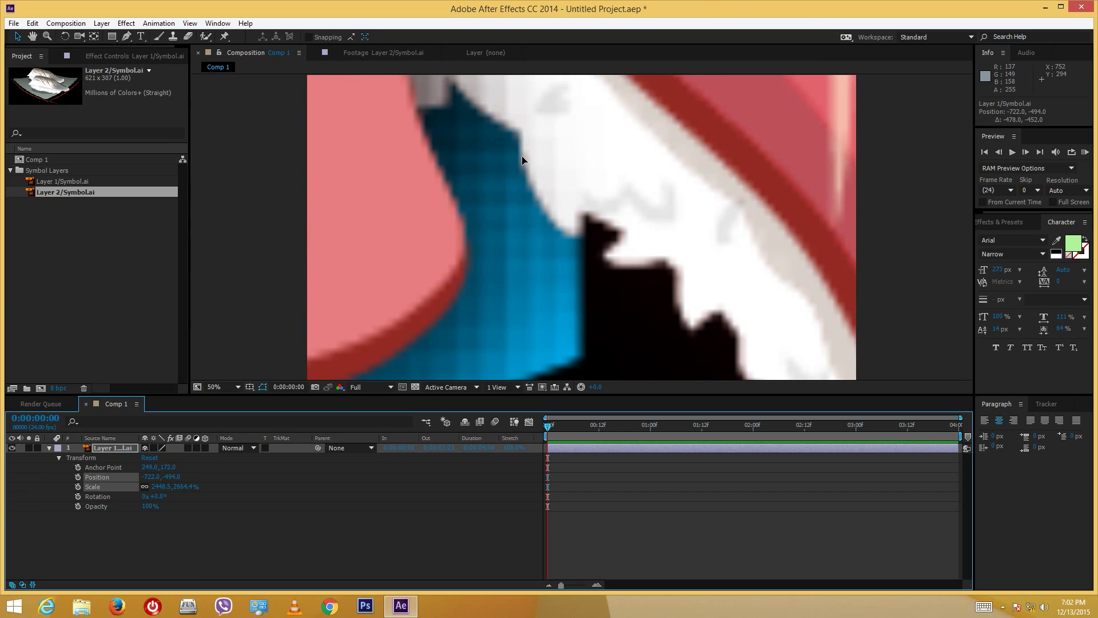
pyautogui.click(292, 530)
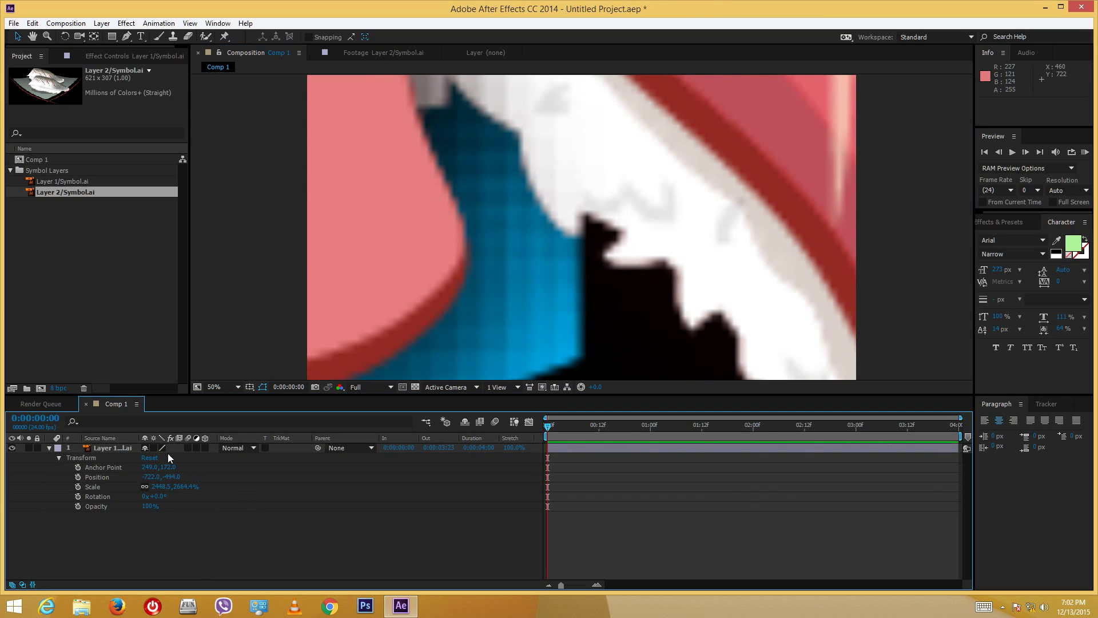
# - Hide the timeline's In/Out/Duration/Stretch columns while keeping layer switches and modes shown, and toggle the sushi layer's quality switch
pyautogui.click(23, 584)
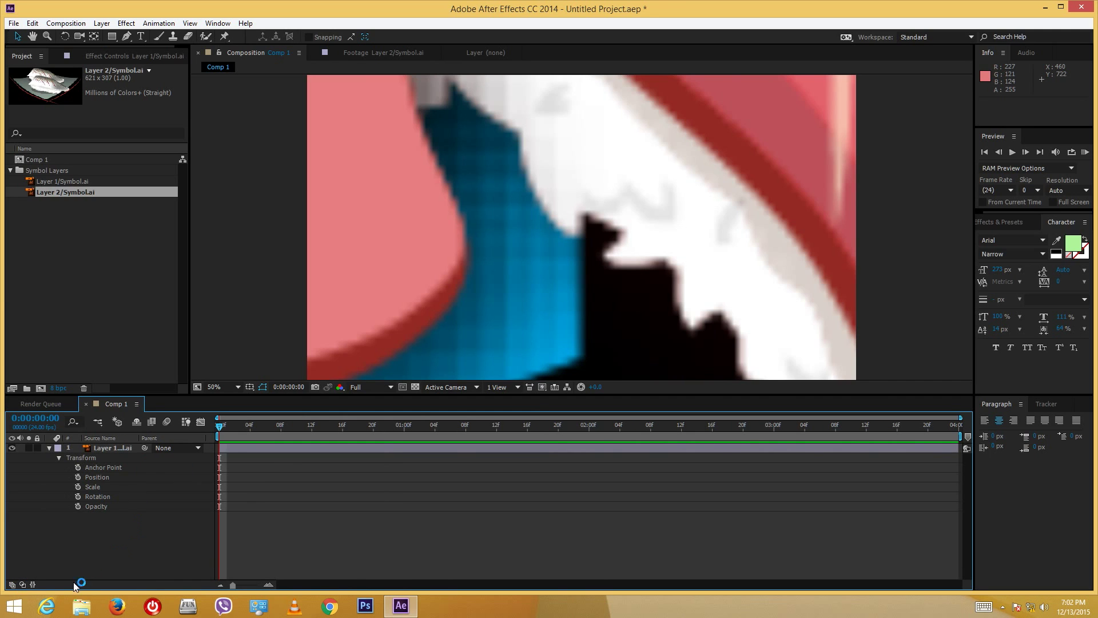
pyautogui.click(12, 585)
pyautogui.click(23, 584)
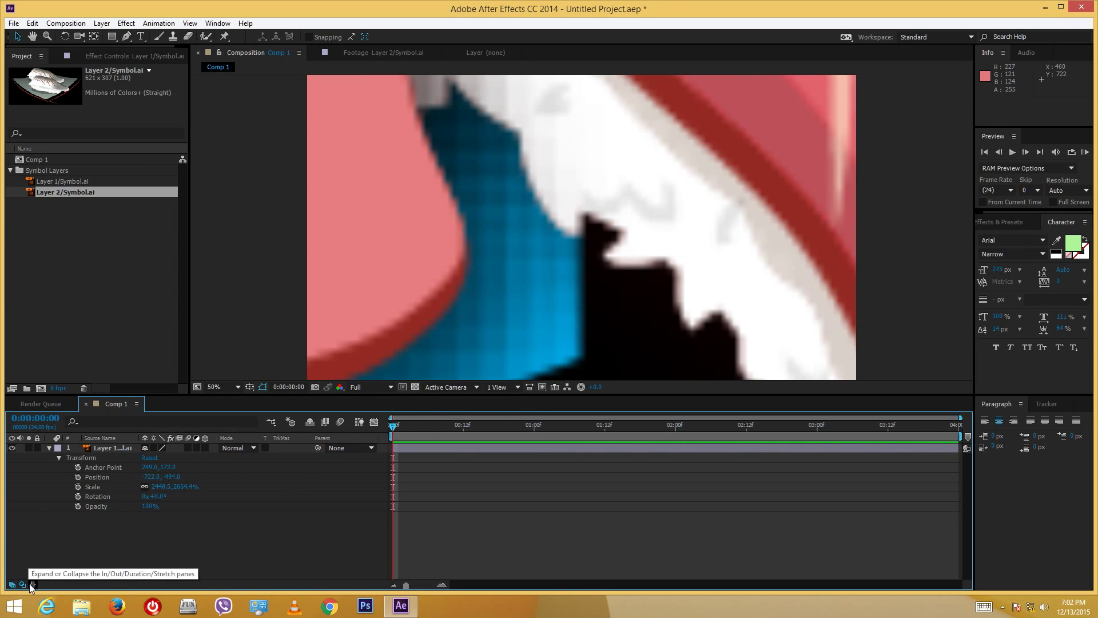
pyautogui.click(162, 447)
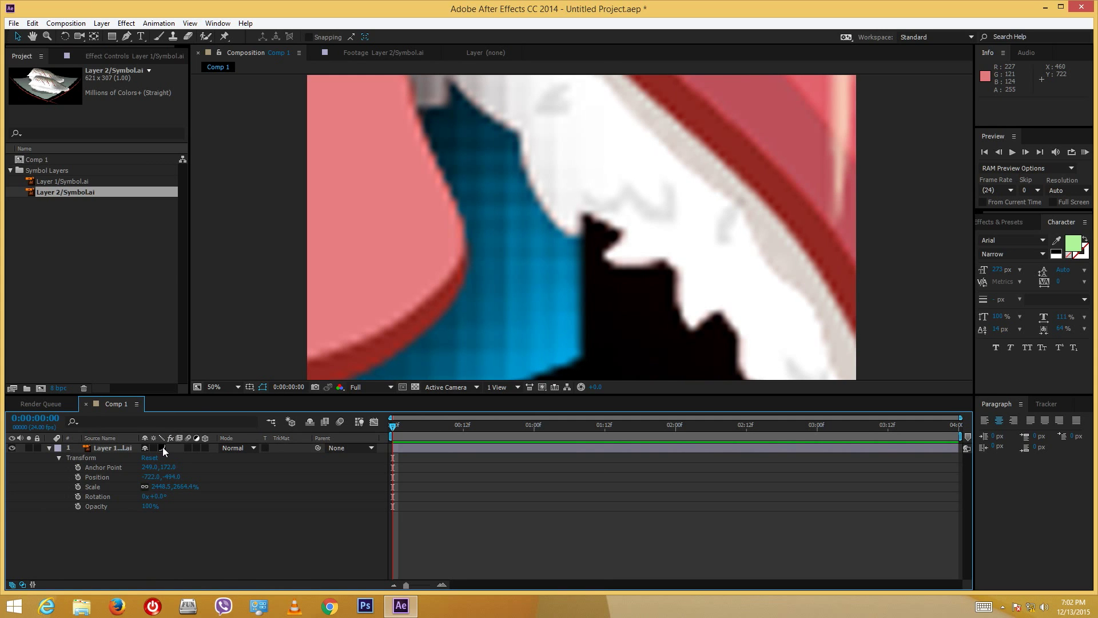
# - Move the sushi layer at draft quality to about -490, -610, then at best quality to about -666, -704
pyautogui.click(163, 447)
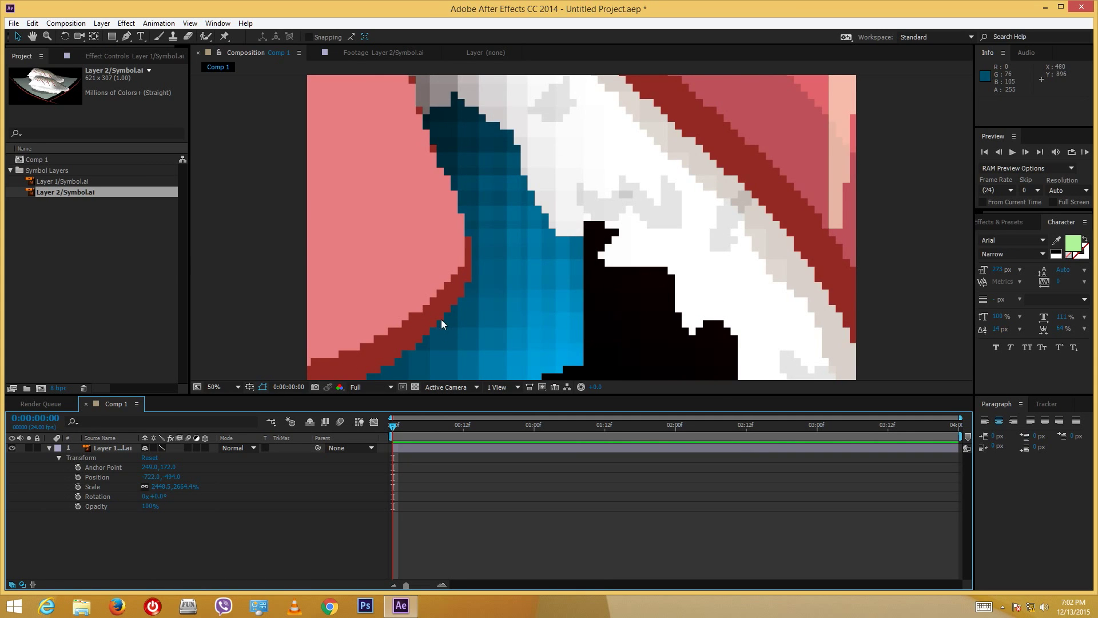
pyautogui.moveTo(434, 267); pyautogui.dragTo(458, 249)
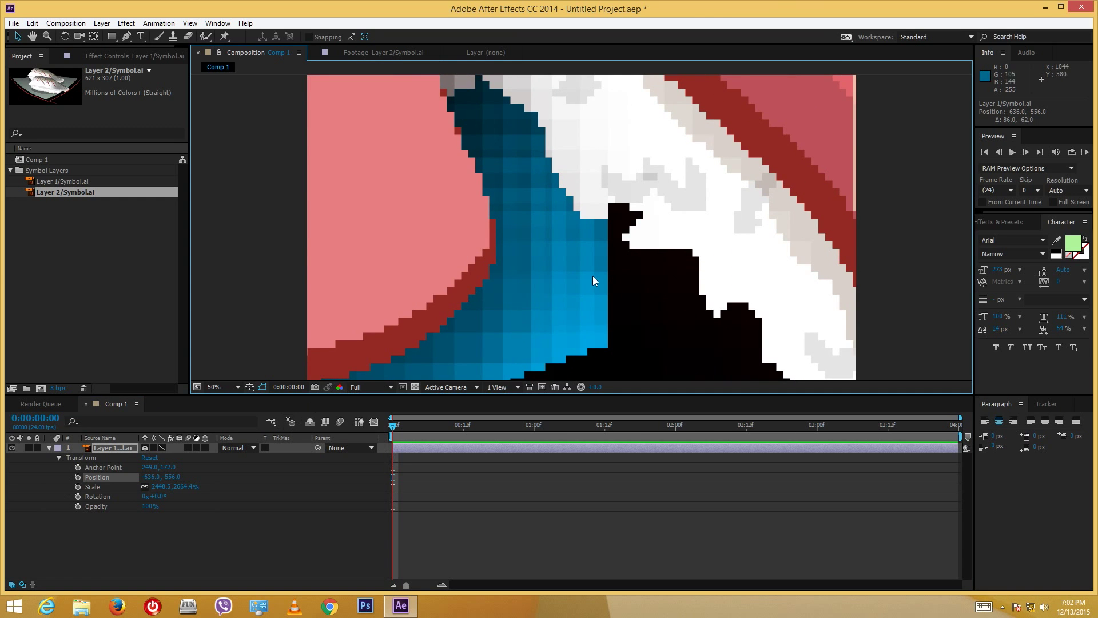
pyautogui.moveTo(559, 176); pyautogui.dragTo(644, 181)
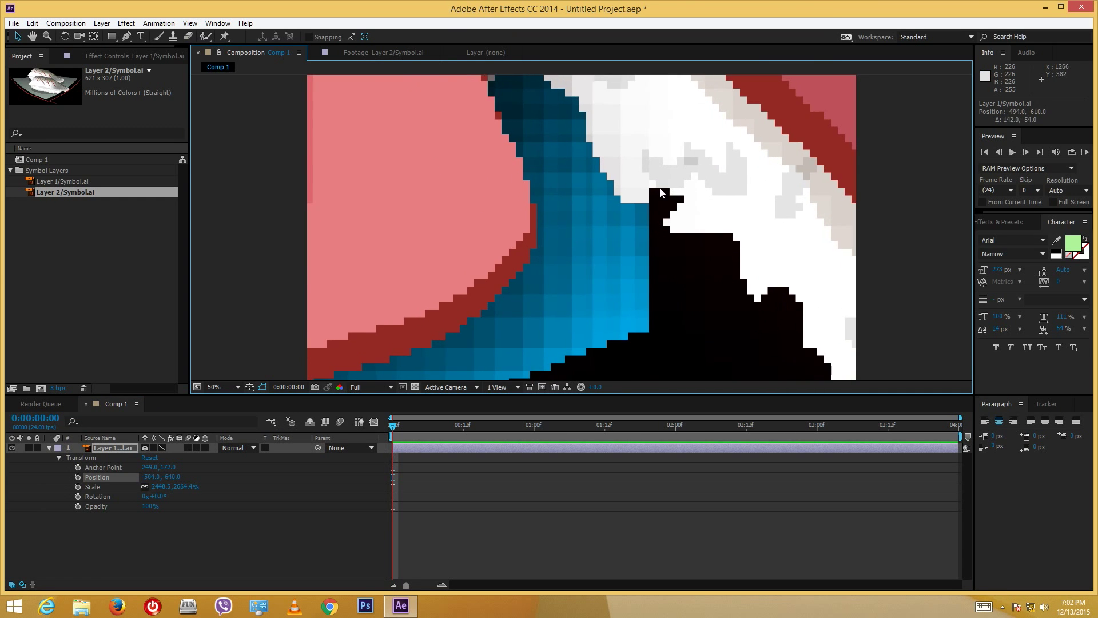
pyautogui.click(162, 448)
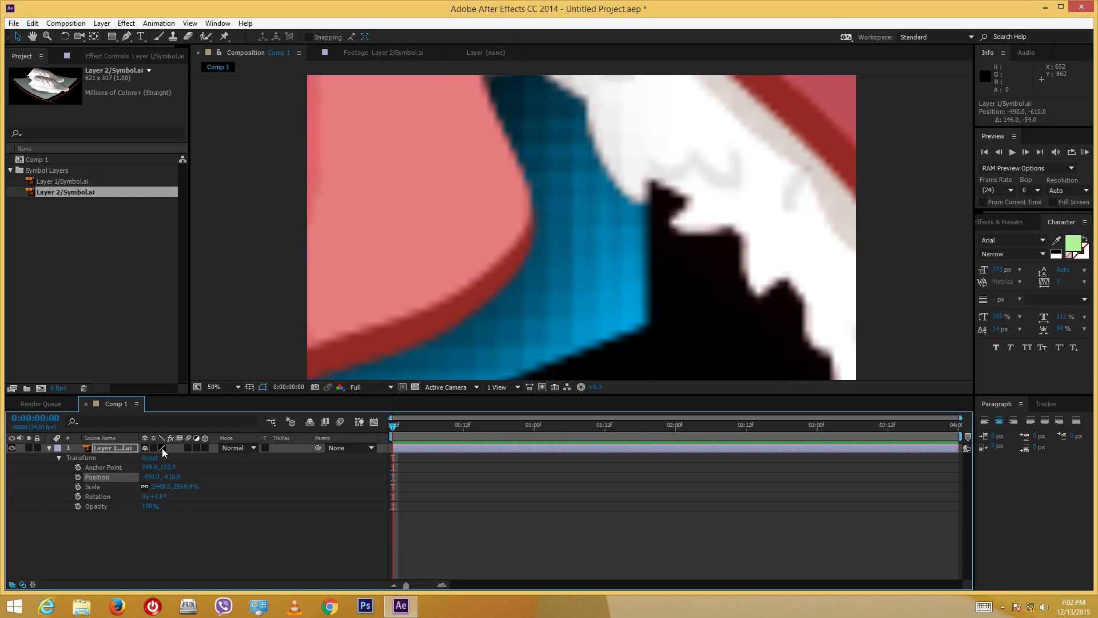
pyautogui.moveTo(605, 203); pyautogui.dragTo(554, 175)
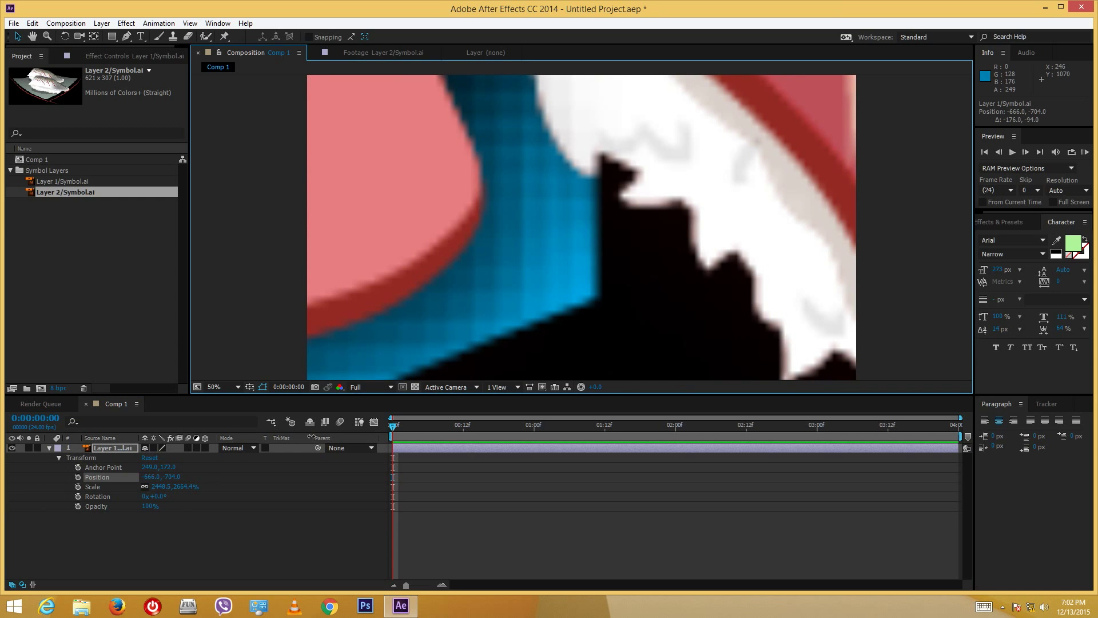
# - Switch the sushi layer's quality repeatedly between draft and best to compare its edges, ending on best quality
pyautogui.click(163, 447)
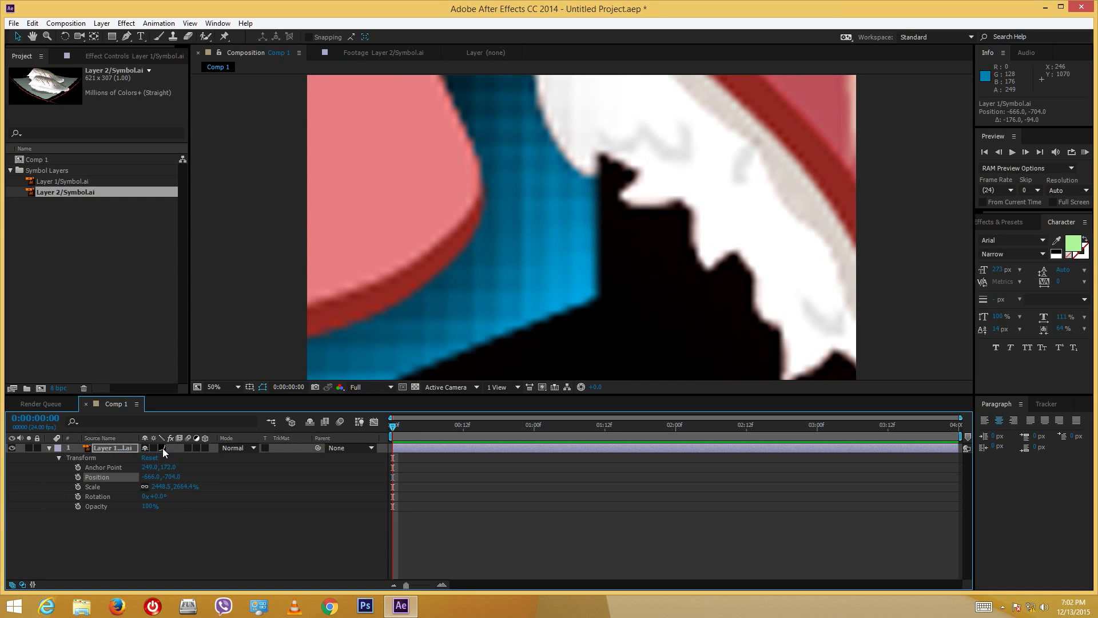
pyautogui.click(163, 448)
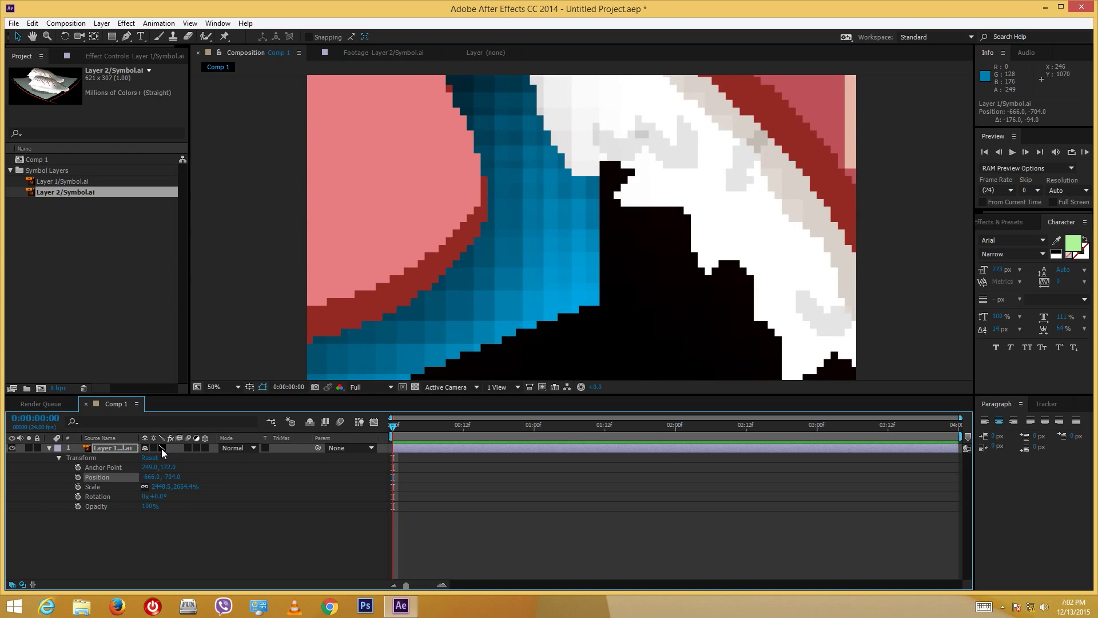
pyautogui.click(163, 448)
pyautogui.click(162, 449)
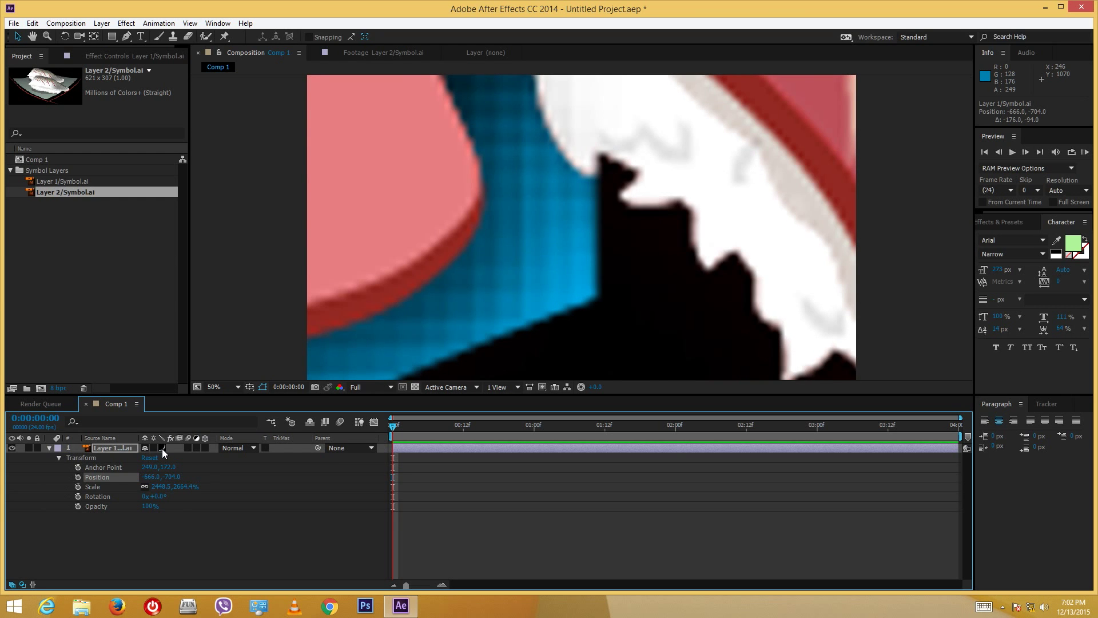
pyautogui.click(163, 448)
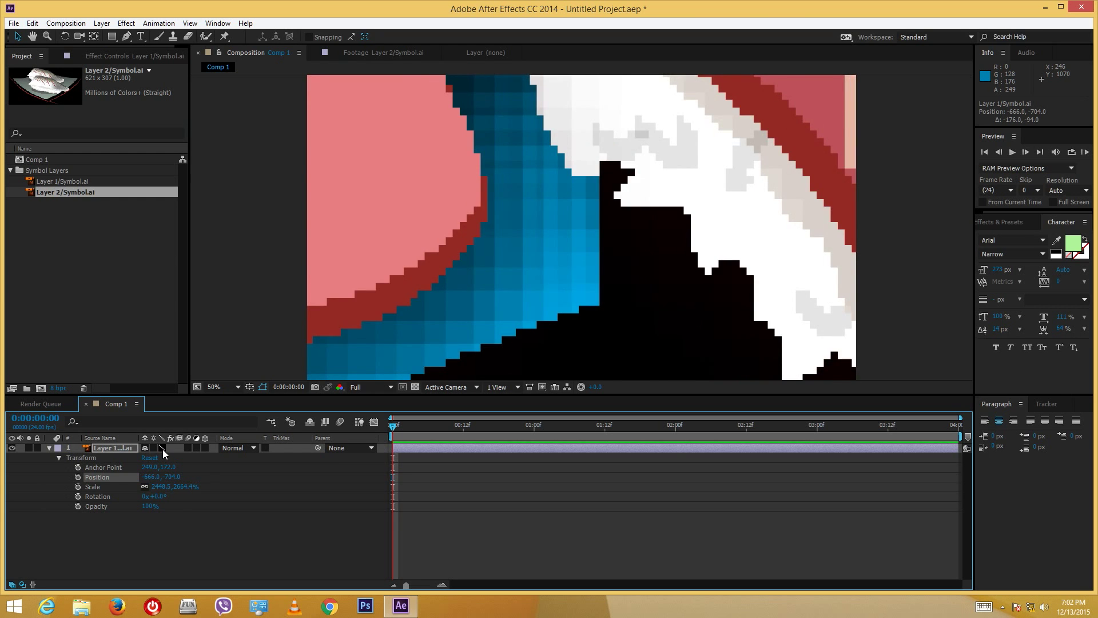
pyautogui.click(162, 449)
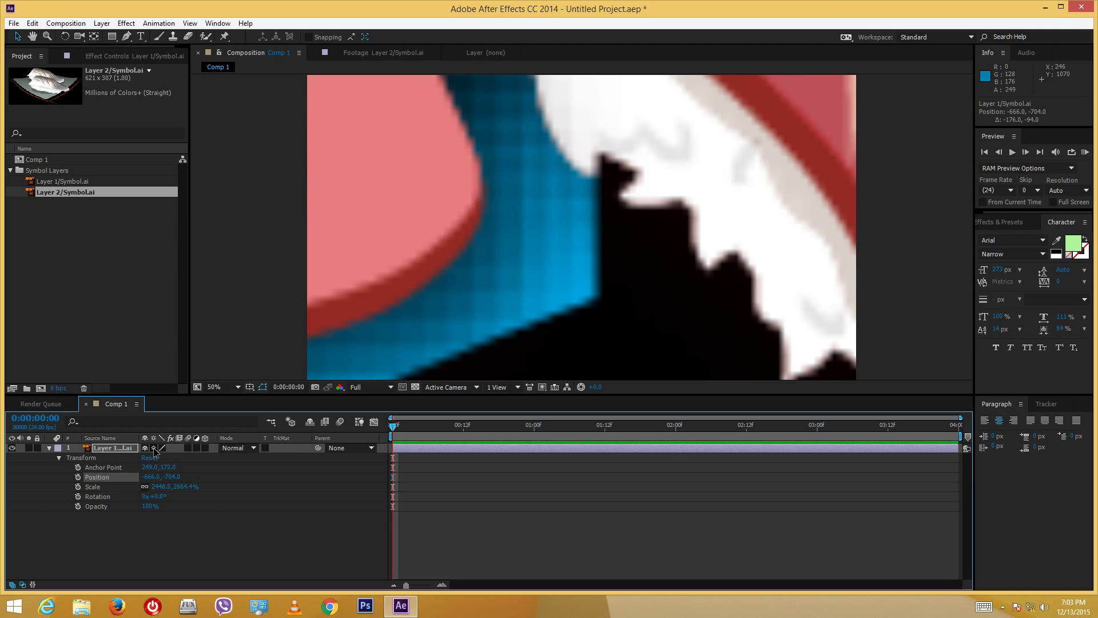
# - Turn on Continuously Rasterize for the sushi layer, move it to about -552, -580, and turn the option off again
pyautogui.click(153, 448)
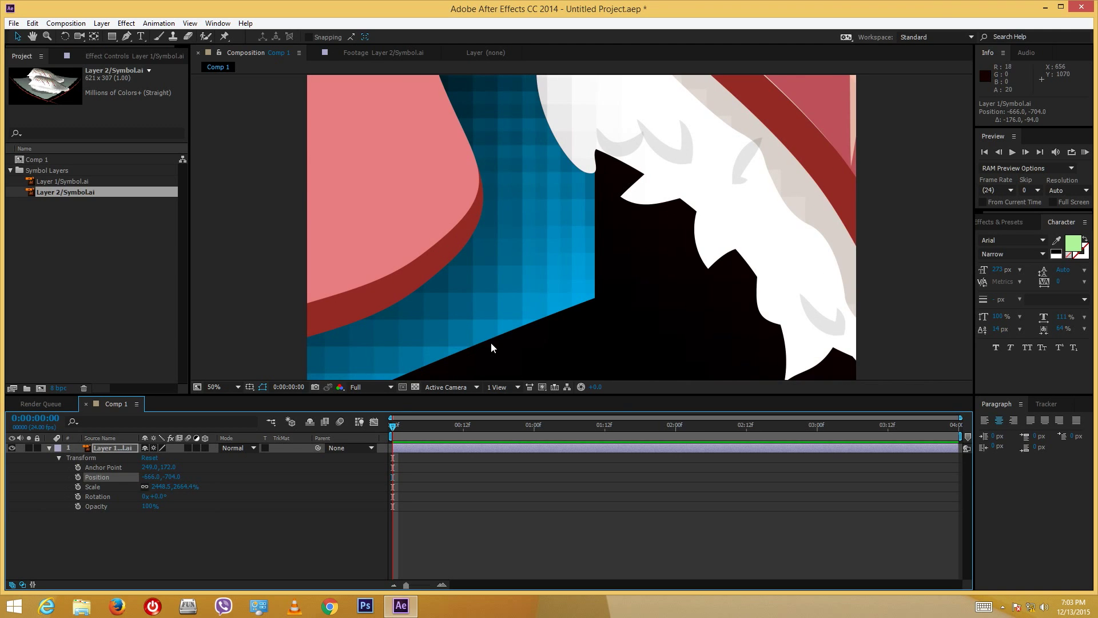
pyautogui.moveTo(550, 183); pyautogui.dragTo(547, 188)
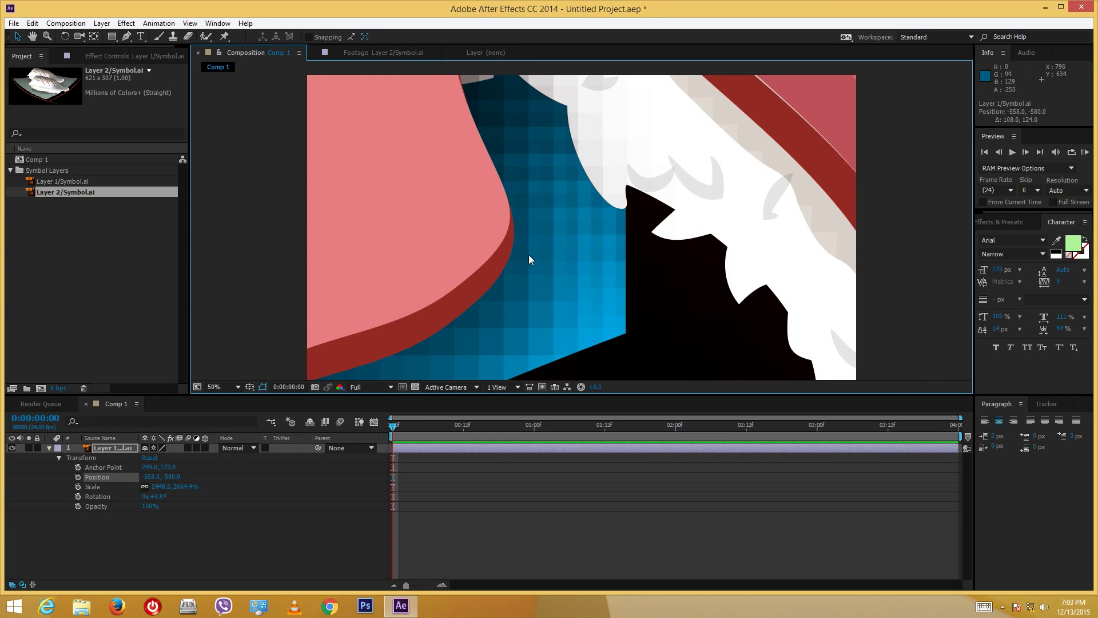
pyautogui.click(154, 447)
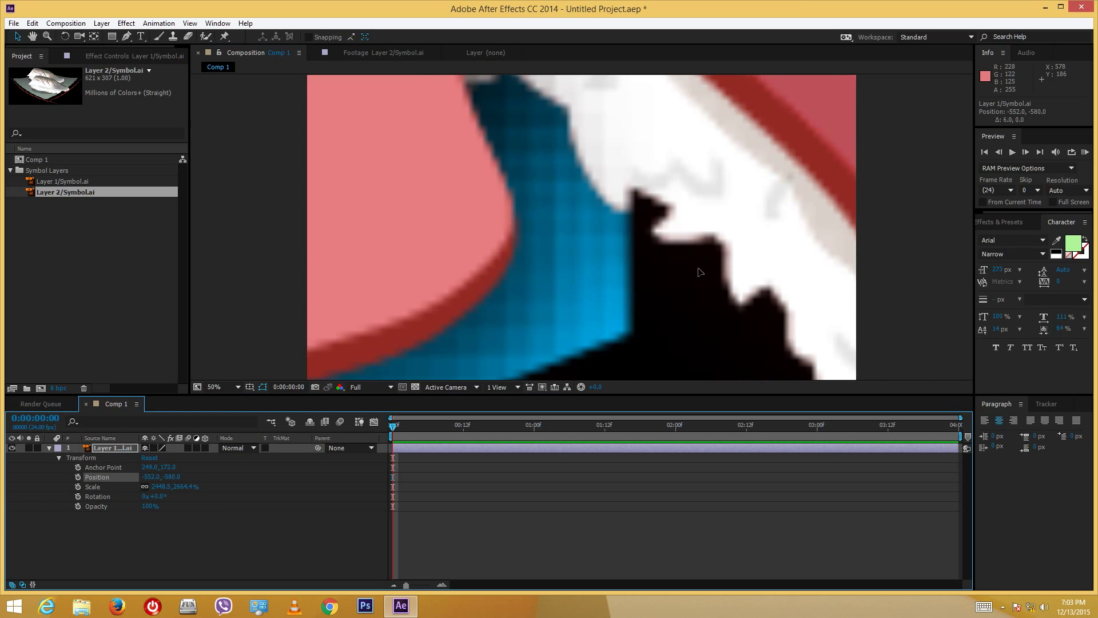
# - Reduce the sushi layer's scale to about 187.9%, 204.4% and move it to about 698, 554
pyautogui.moveTo(698, 275)
pyautogui.mouseDown()
pyautogui.moveTo(586, 181)
pyautogui.moveTo(686, 319)
pyautogui.moveTo(558, 135)
pyautogui.moveTo(703, 241)
pyautogui.mouseUp()
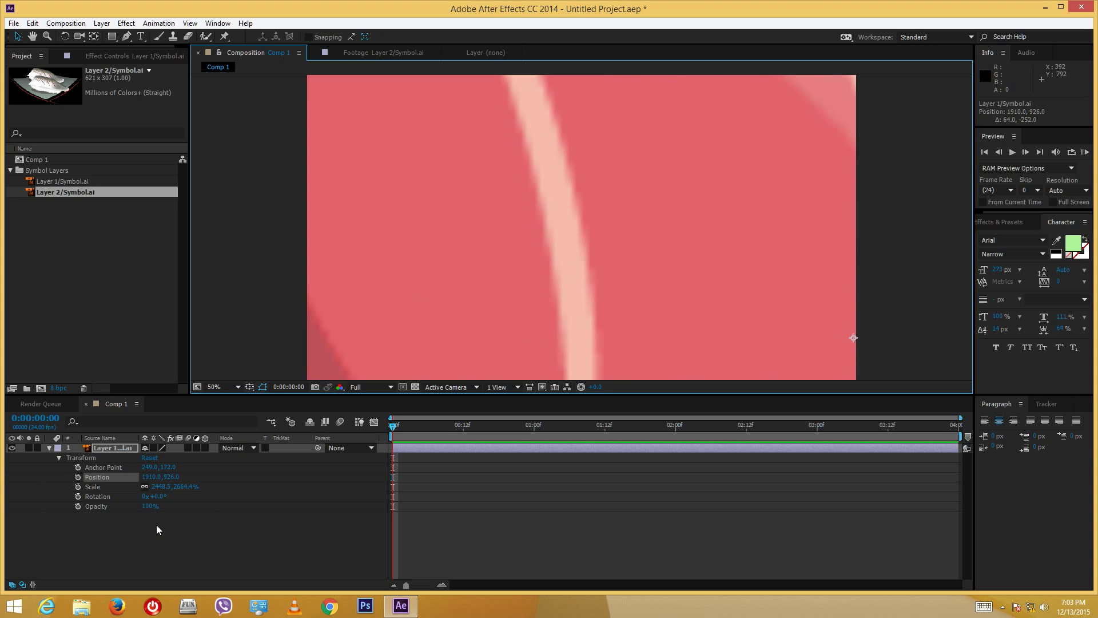
pyautogui.moveTo(191, 488); pyautogui.dragTo(366, 497)
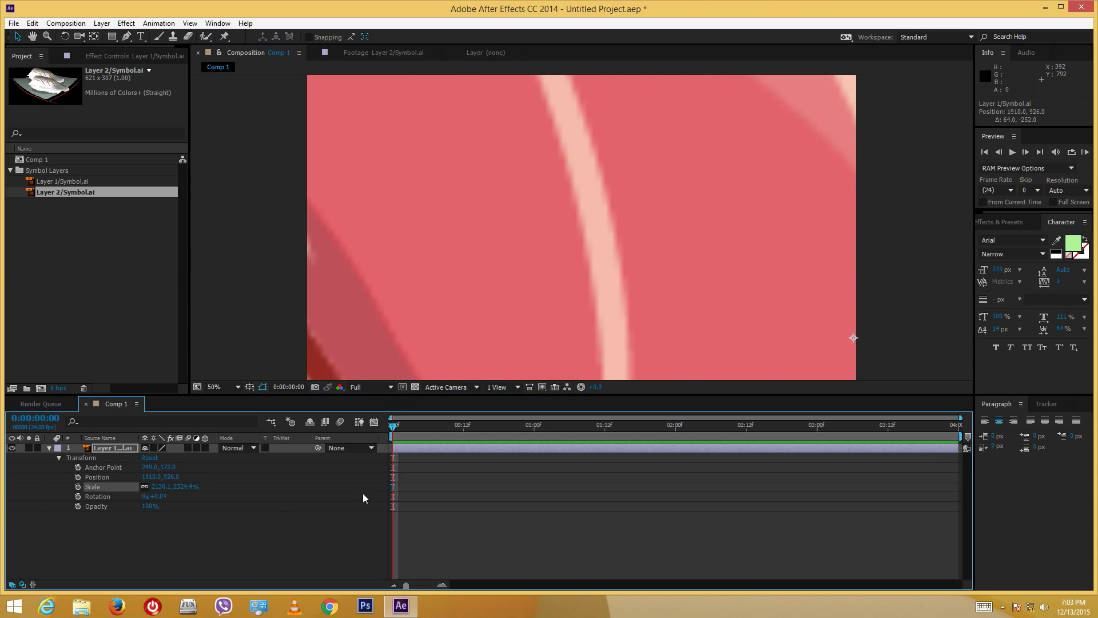
pyautogui.moveTo(192, 491); pyautogui.dragTo(49, 499)
pyautogui.moveTo(729, 376); pyautogui.dragTo(408, 273)
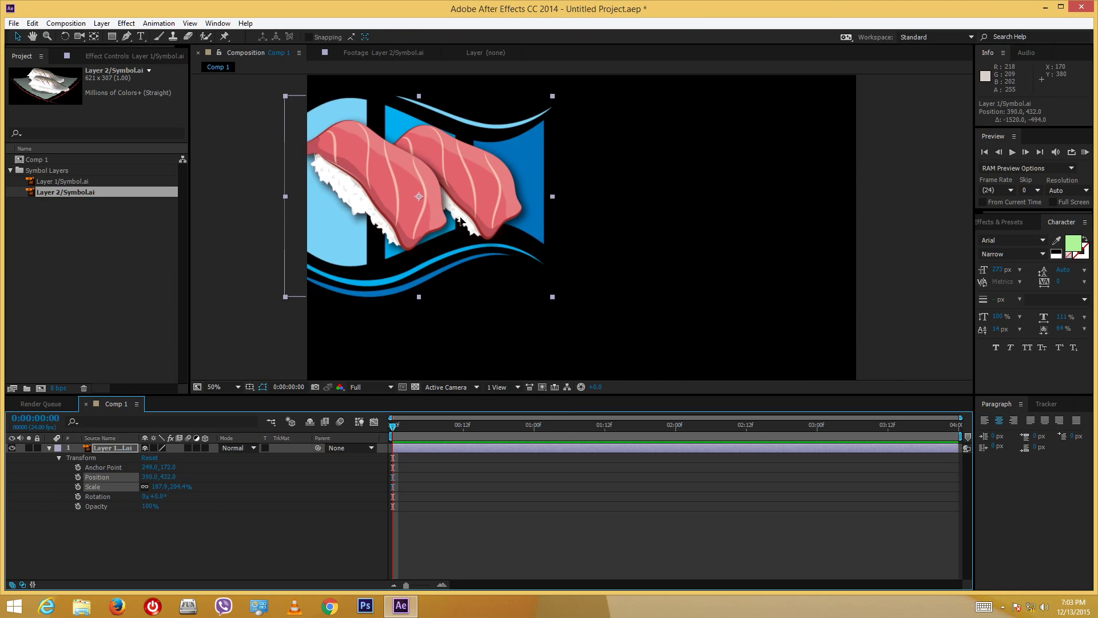
pyautogui.moveTo(537, 248); pyautogui.dragTo(512, 246)
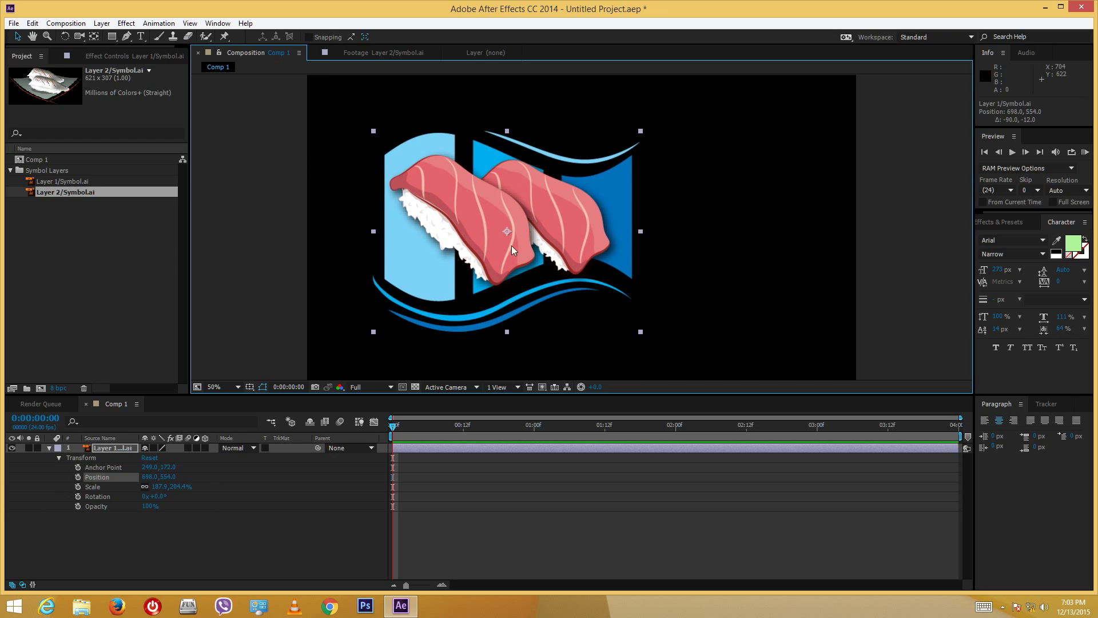
pyautogui.click(47, 180)
pyautogui.click(172, 308)
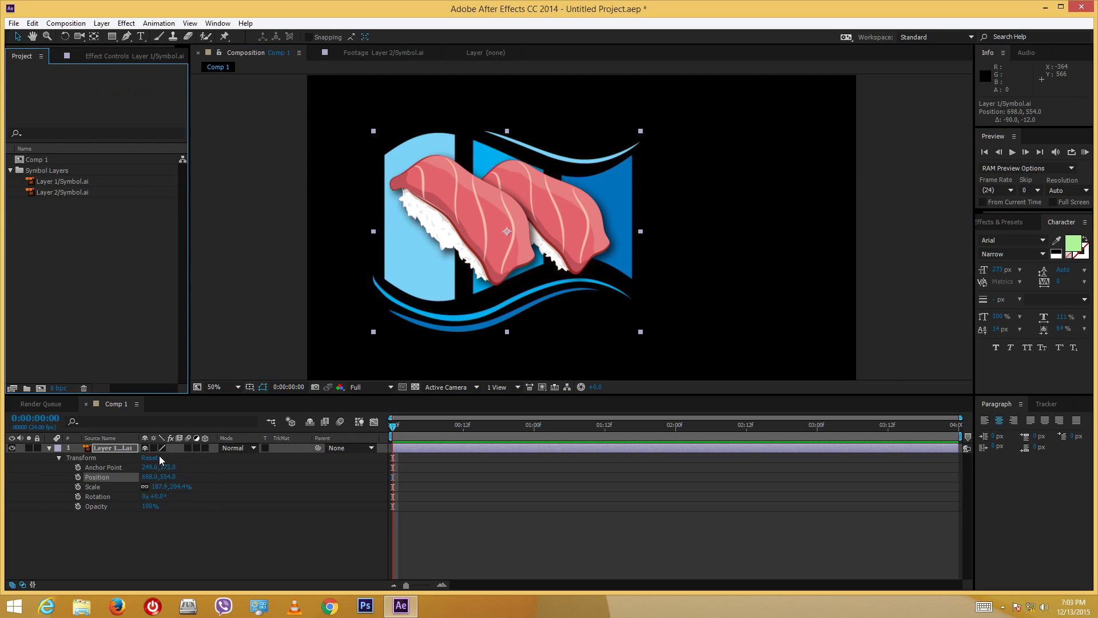
pyautogui.rightClick(116, 452)
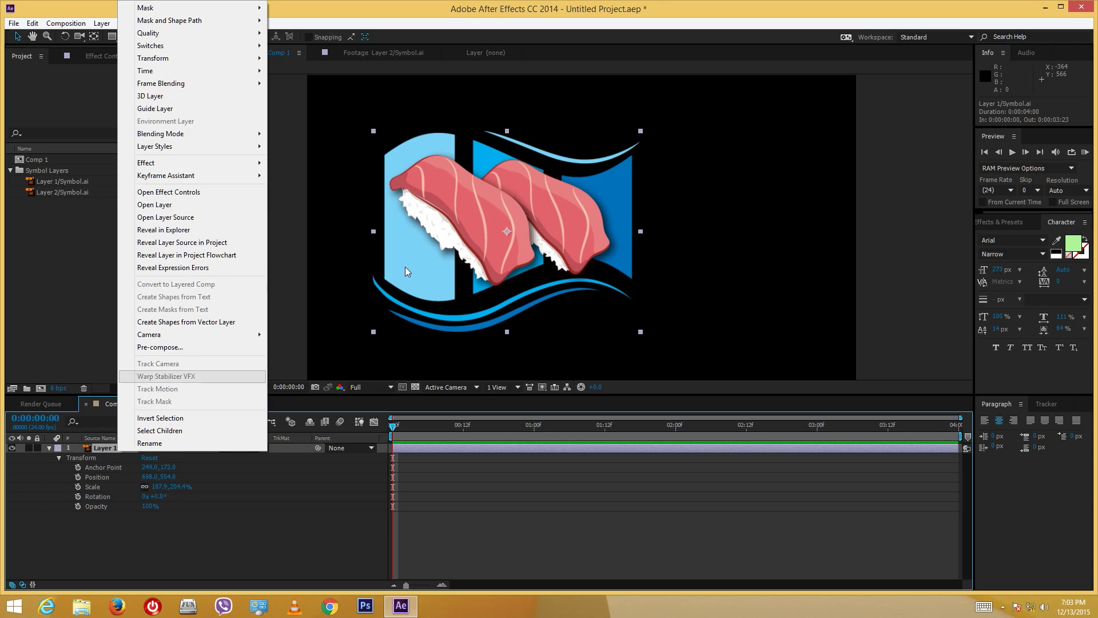
pyautogui.press('Escape')
# - Shrink the sushi layer to about 68.2% and place it near the middle of the frame, at about 976, 570
pyautogui.moveTo(632, 323); pyautogui.dragTo(573, 291)
pyautogui.moveTo(541, 220); pyautogui.dragTo(621, 222)
pyautogui.moveTo(647, 280); pyautogui.dragTo(620, 248)
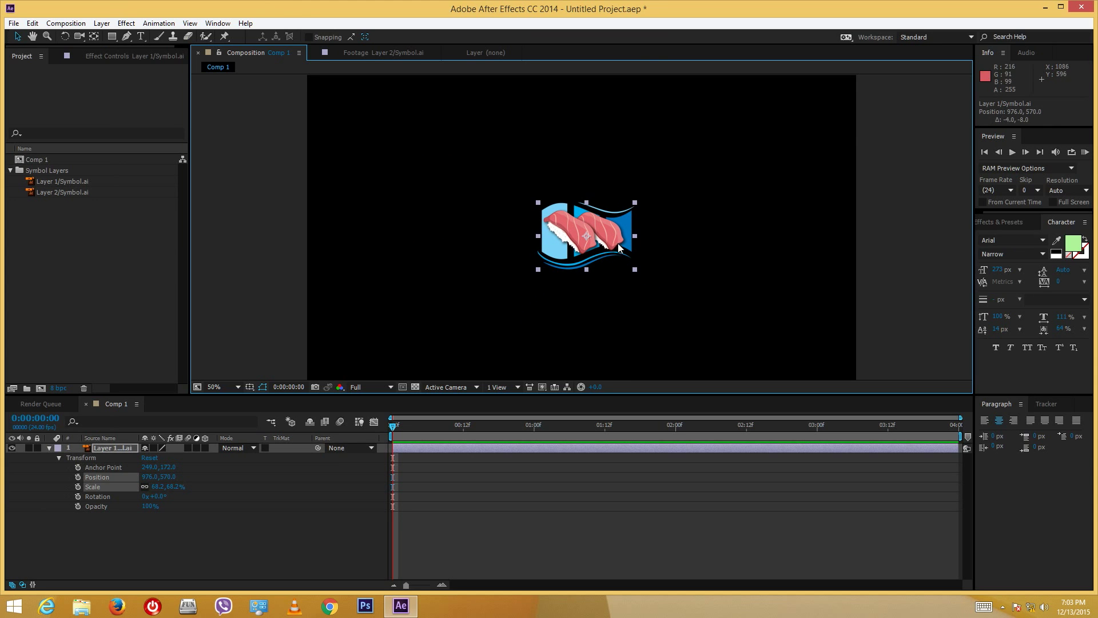
# - Animate the sushi layer's rotation from 0° at the start to about 4x+186° at 0:00:03:23 and scrub through the spin
pyautogui.click(79, 497)
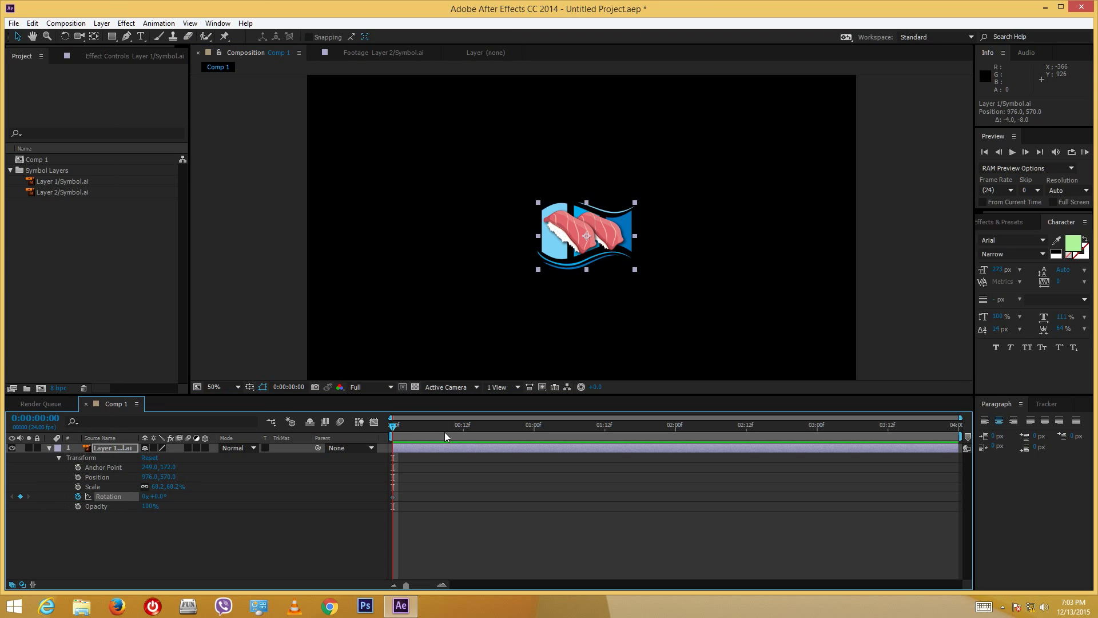
pyautogui.moveTo(446, 435); pyautogui.dragTo(953, 426)
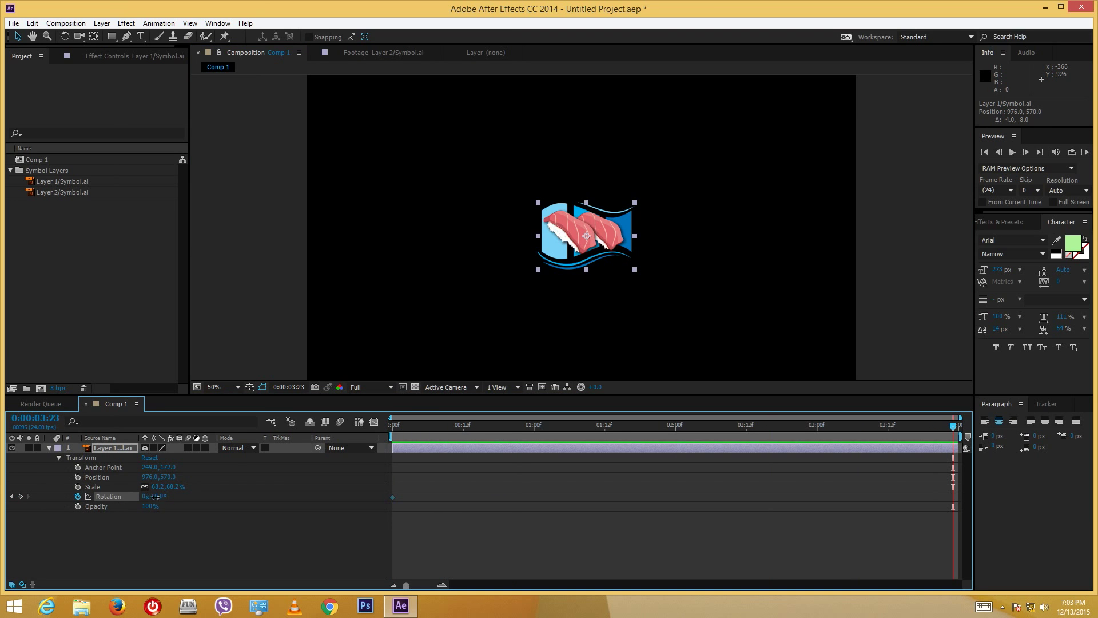
pyautogui.moveTo(155, 497); pyautogui.dragTo(475, 442)
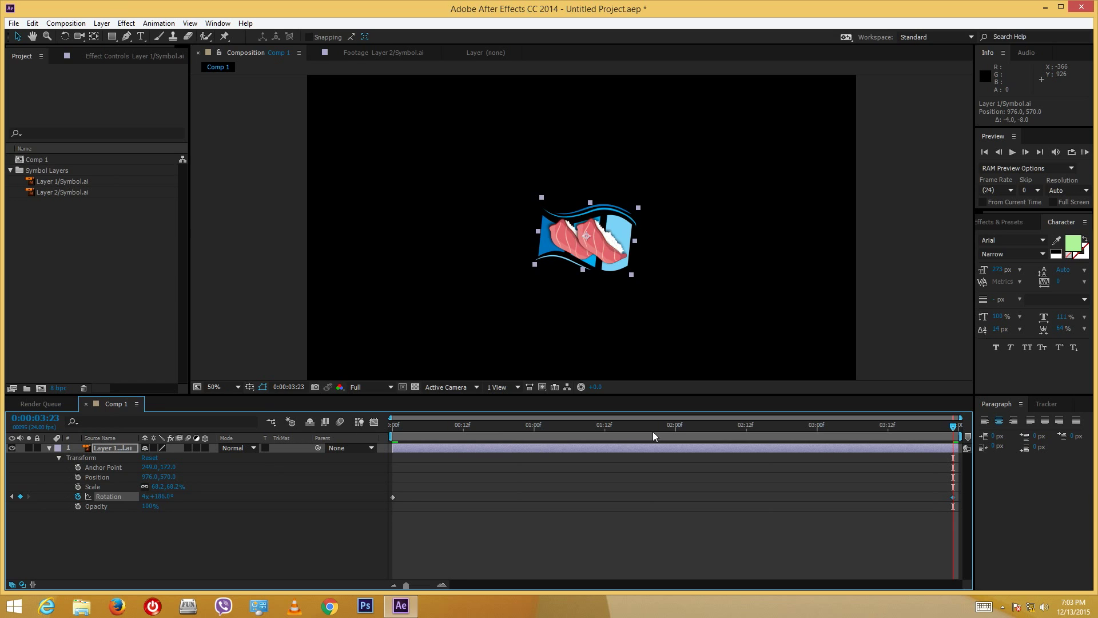
pyautogui.moveTo(653, 436); pyautogui.dragTo(475, 427)
pyautogui.click(938, 282)
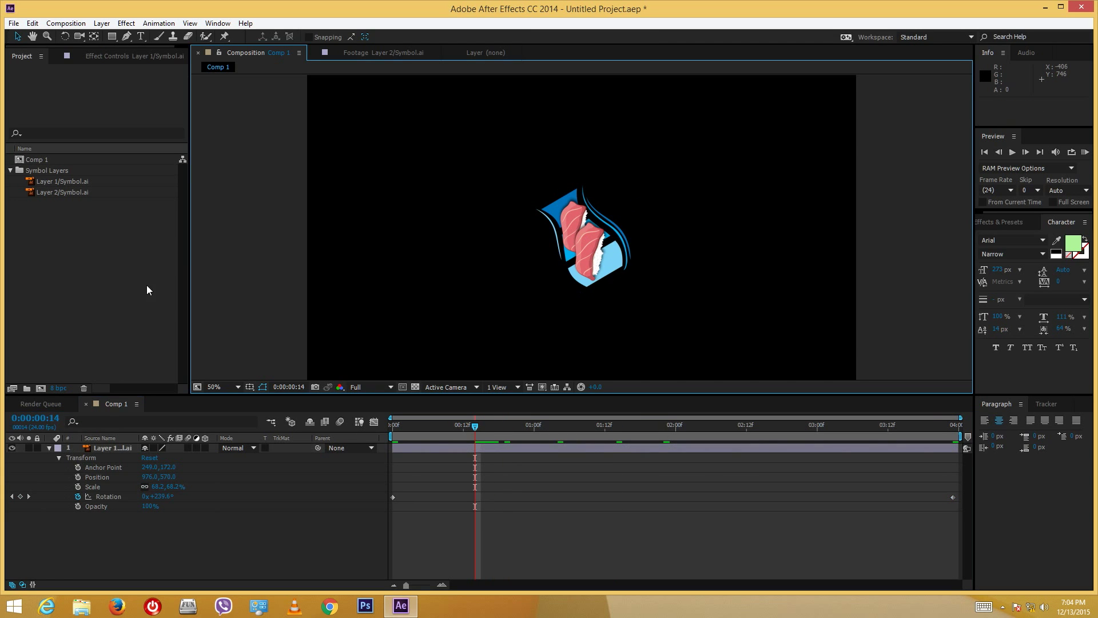
# - Collapse the Symbol Layers folder and create a new composition named Comp 2 with the HDTV 1080 24 preset and a four-second duration
pyautogui.click(91, 269)
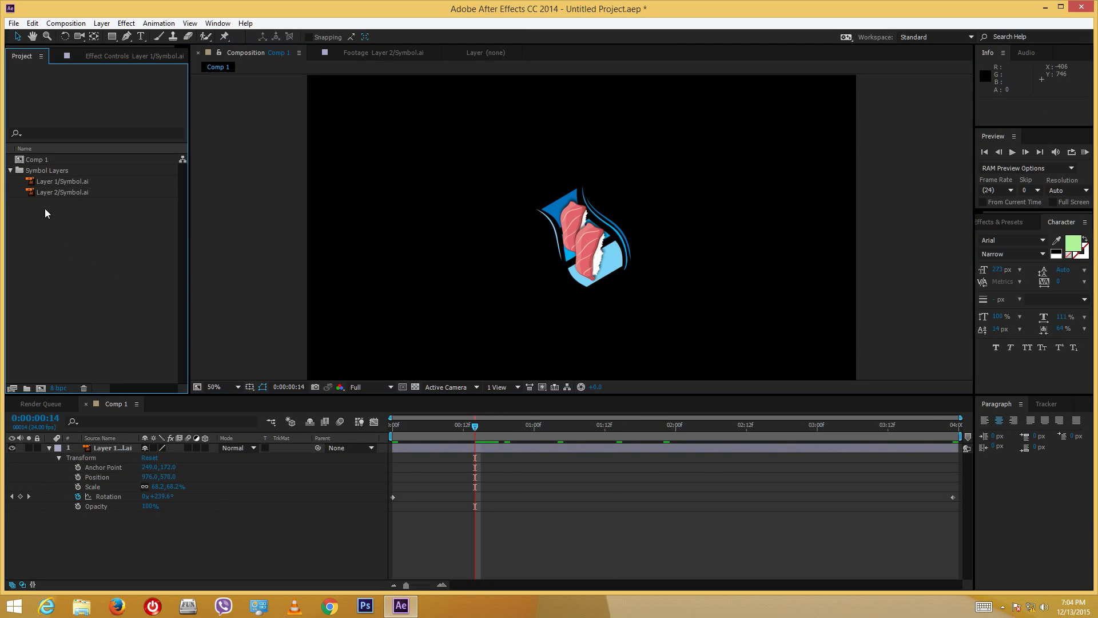
pyautogui.click(11, 170)
pyautogui.rightClick(77, 236)
pyautogui.click(100, 240)
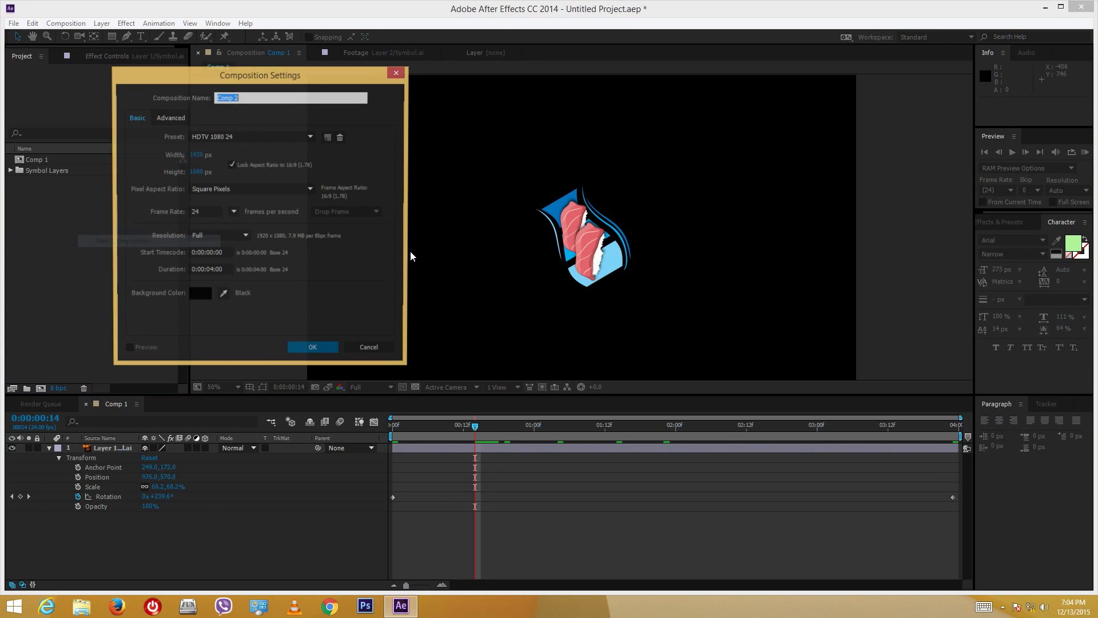
pyautogui.click(312, 346)
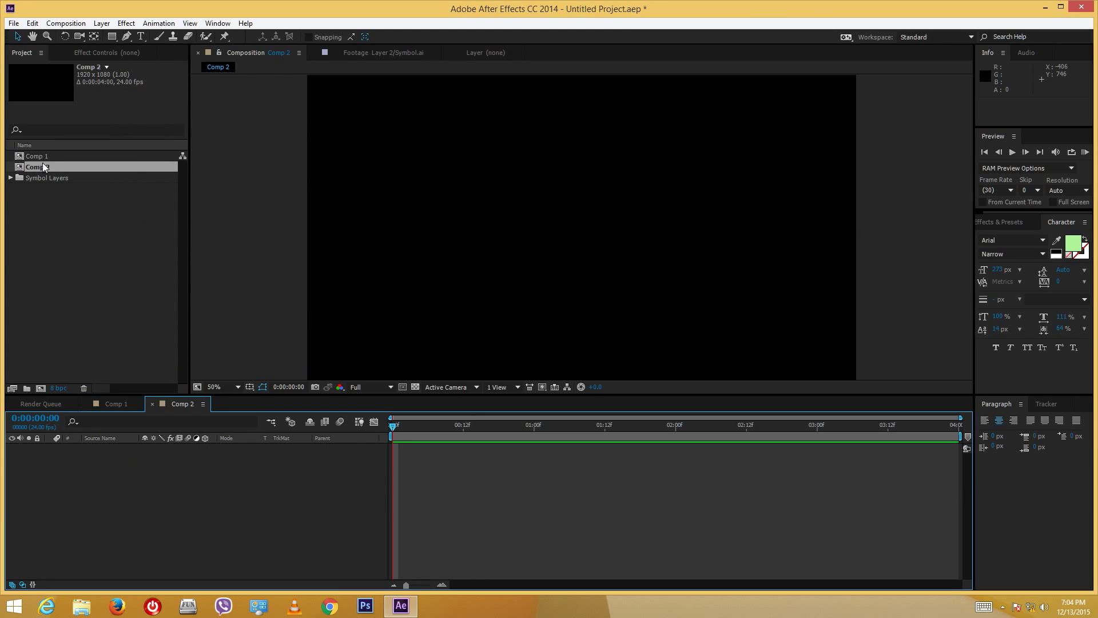
# - Nest Comp 1 as a layer in Comp 2 and scale it up to about 449%
pyautogui.moveTo(38, 153); pyautogui.dragTo(458, 485)
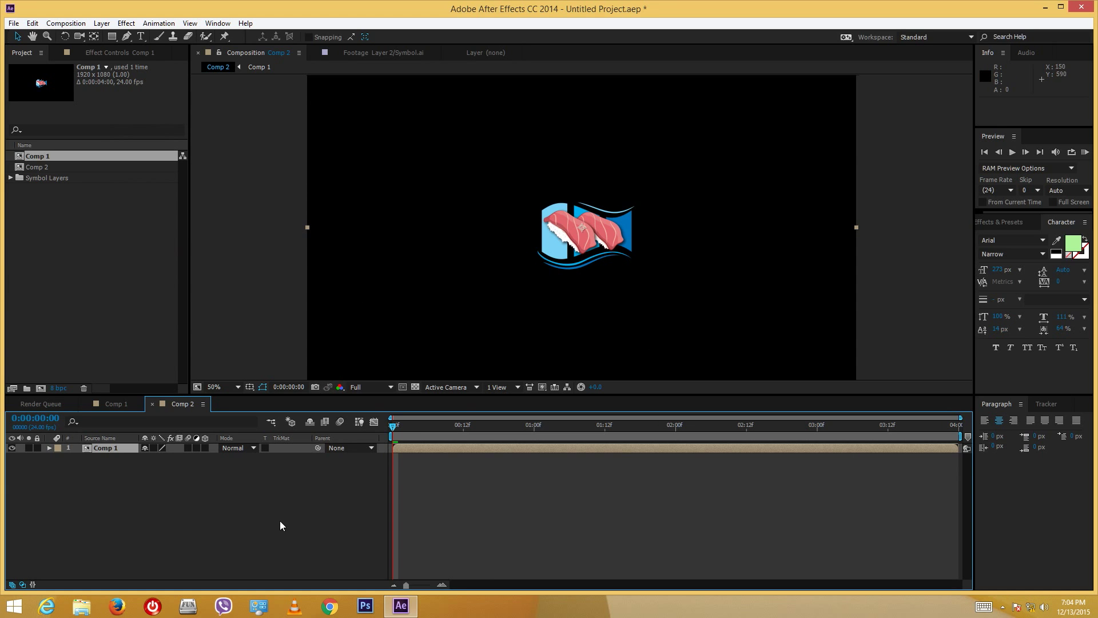
pyautogui.press('s')
pyautogui.moveTo(174, 458); pyautogui.dragTo(373, 458)
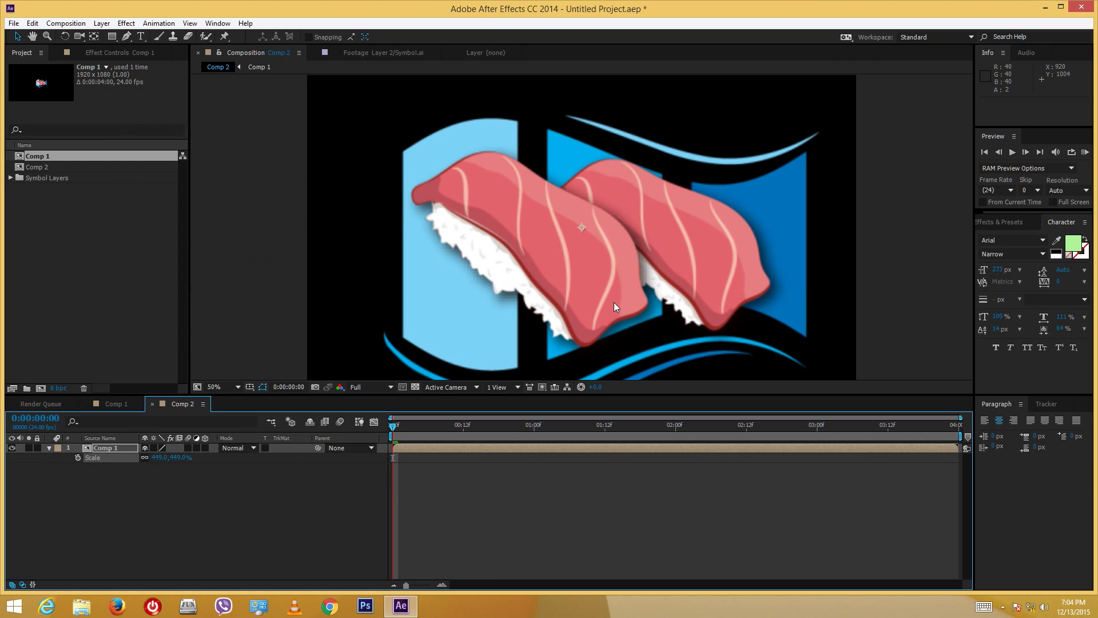
# - Enlarge the nested Comp 1 layer further to about 1153% and move it to about 866, 324
pyautogui.moveTo(613, 302); pyautogui.dragTo(591, 241)
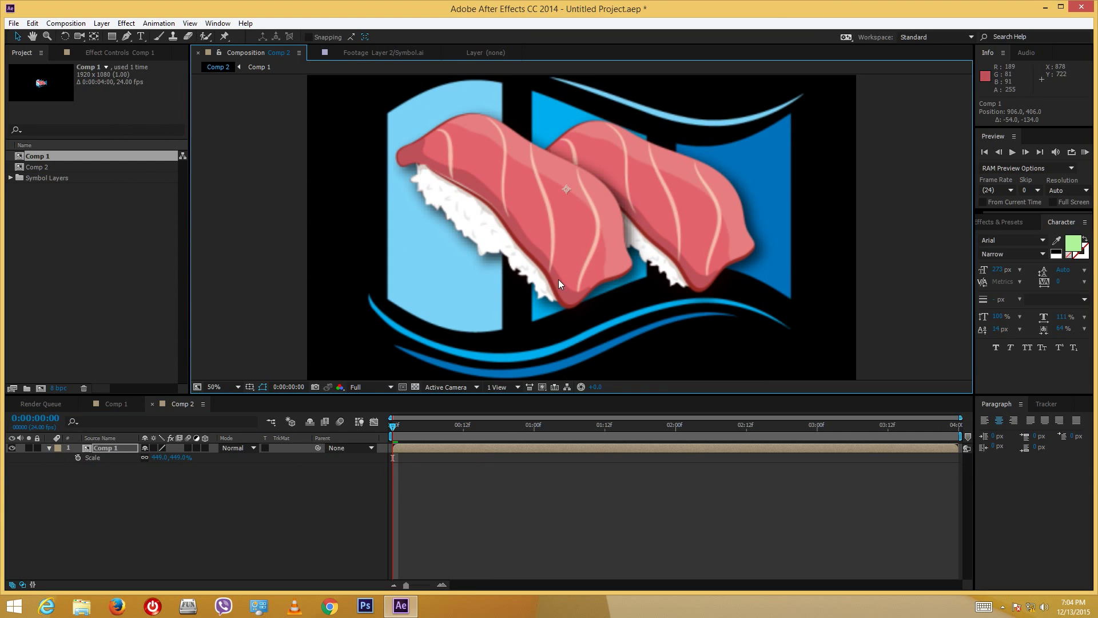
pyautogui.moveTo(180, 462); pyautogui.dragTo(591, 291)
pyautogui.moveTo(624, 173); pyautogui.dragTo(613, 150)
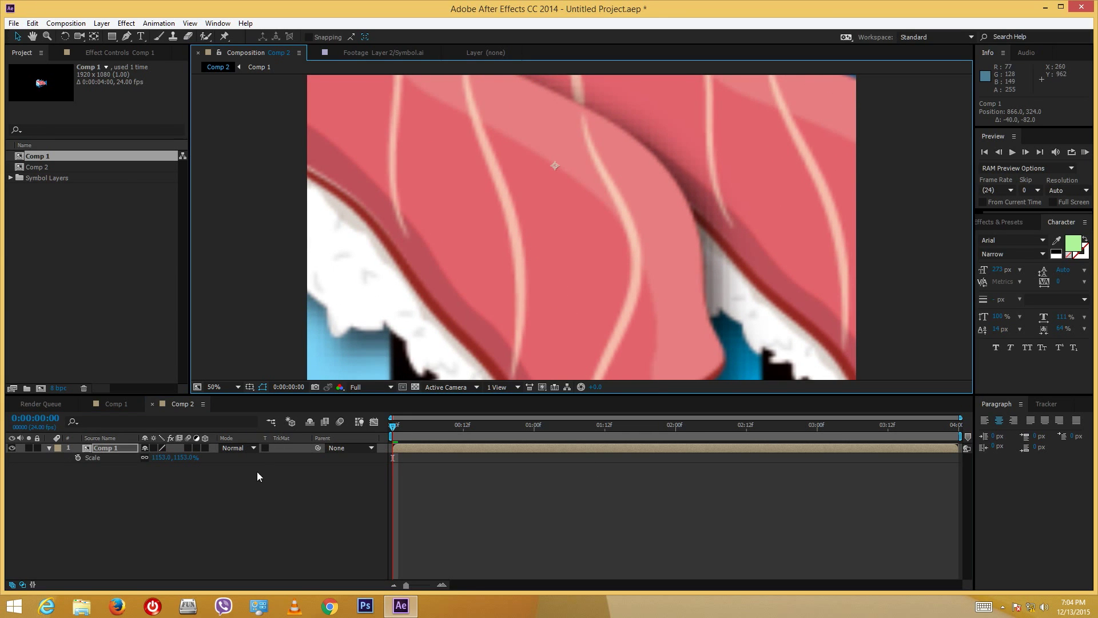
# - Turn on Collapse Transformations for the nested Comp 1 layer and move it to about 1076, 708
pyautogui.click(154, 447)
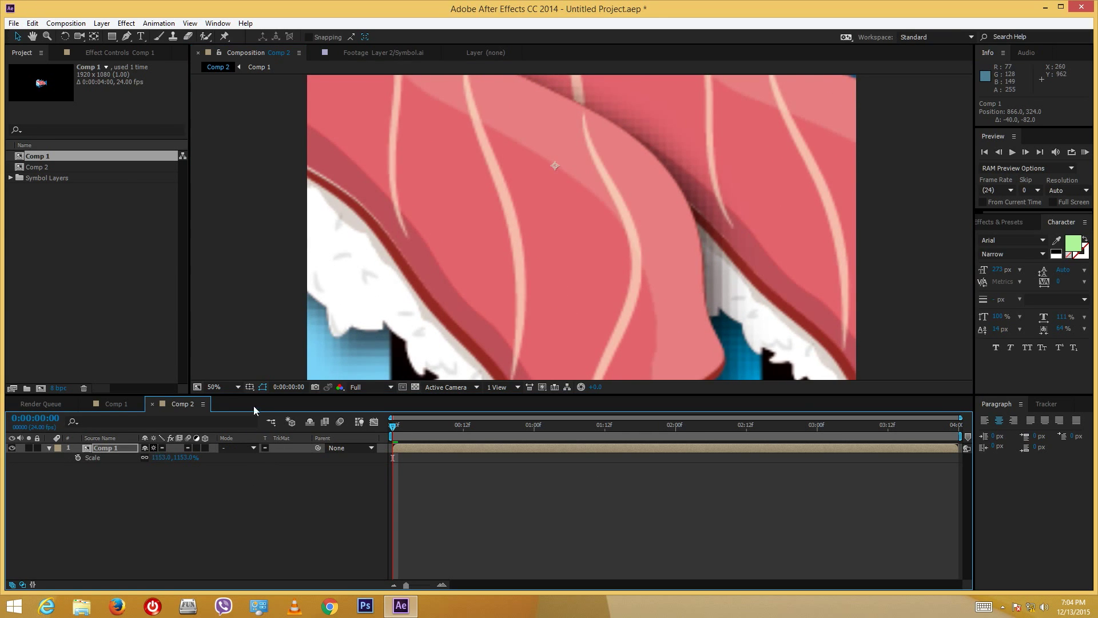
pyautogui.moveTo(644, 149); pyautogui.dragTo(705, 259)
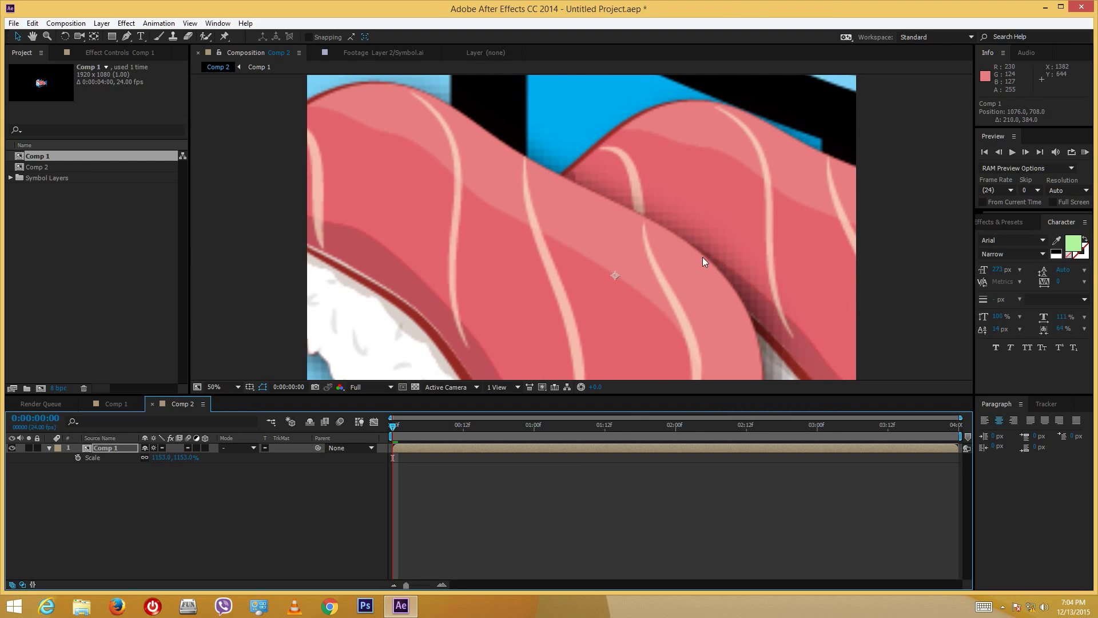
# - Open the nested Comp 1 and turn on Continuously Rasterize for its sushi layer
pyautogui.doubleClick(84, 447)
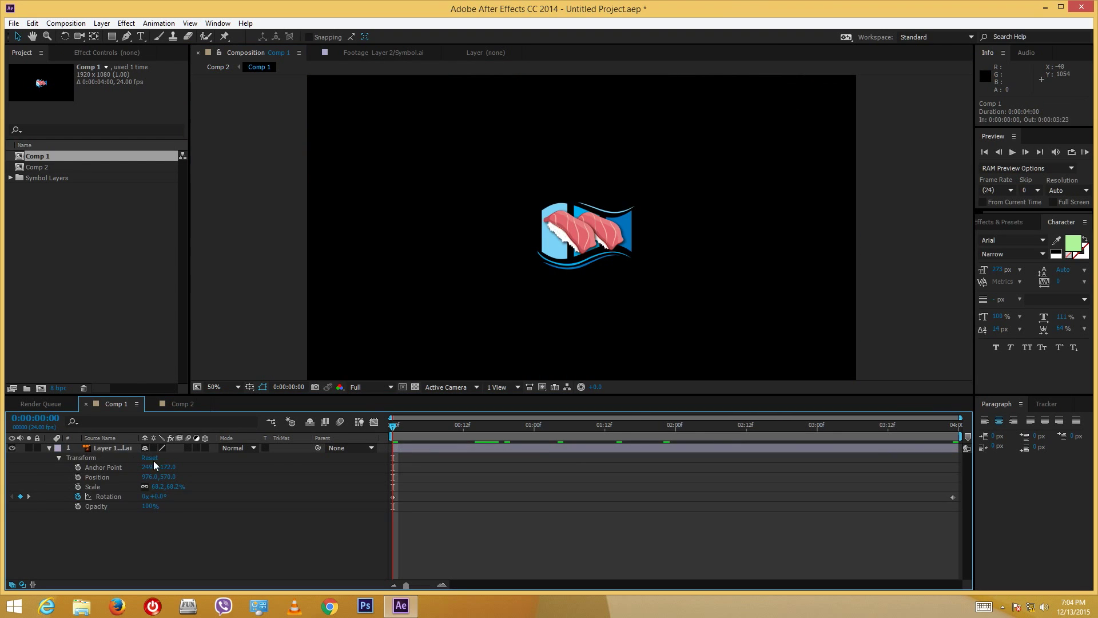
pyautogui.click(149, 448)
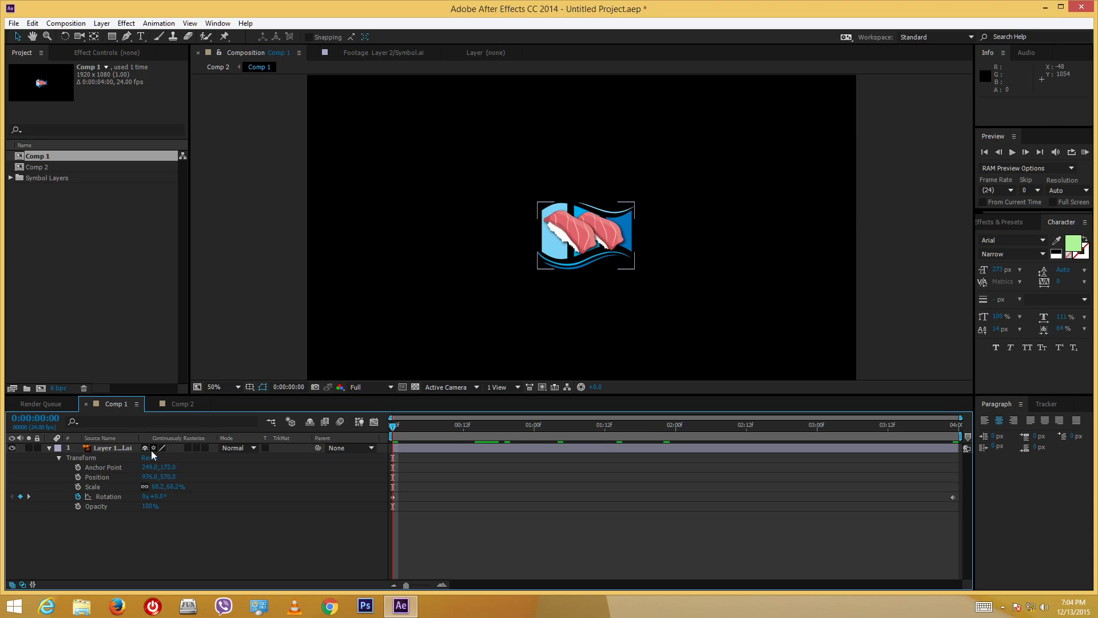
# - Return to Comp 2 and move the nested Comp 1 layer to about 1330, 892
pyautogui.click(152, 448)
pyautogui.click(22, 167)
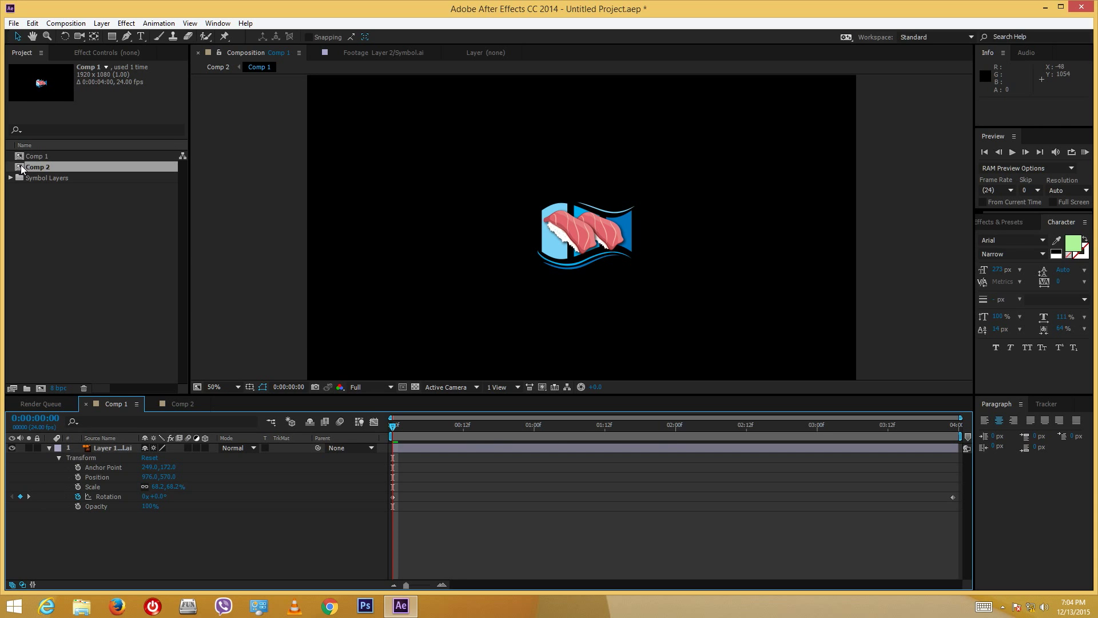
pyautogui.doubleClick(22, 167)
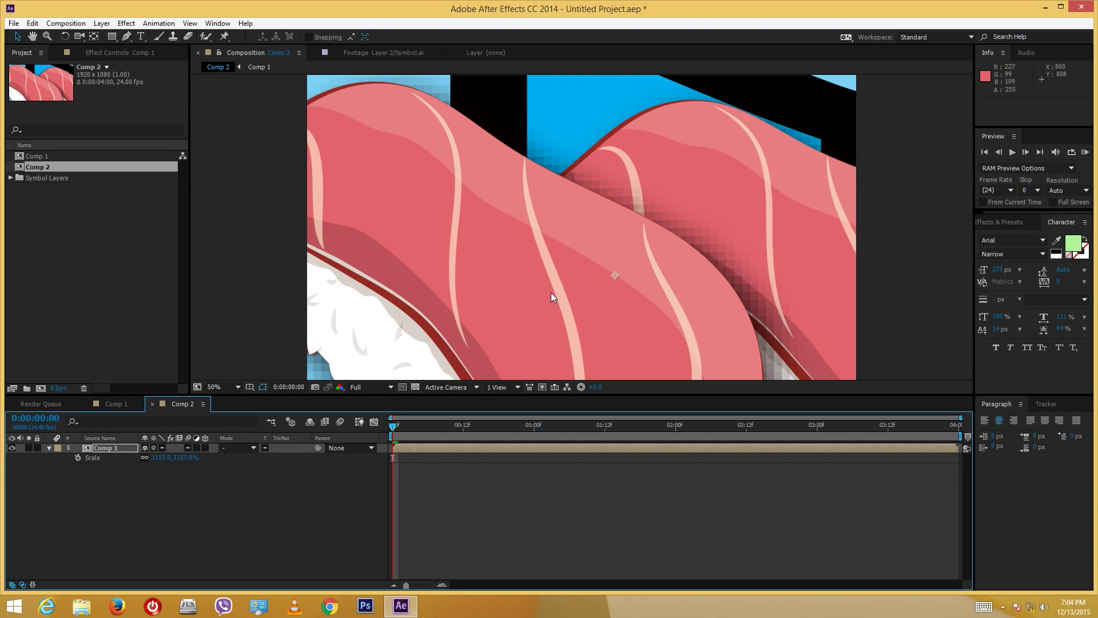
pyautogui.moveTo(629, 248); pyautogui.dragTo(629, 250)
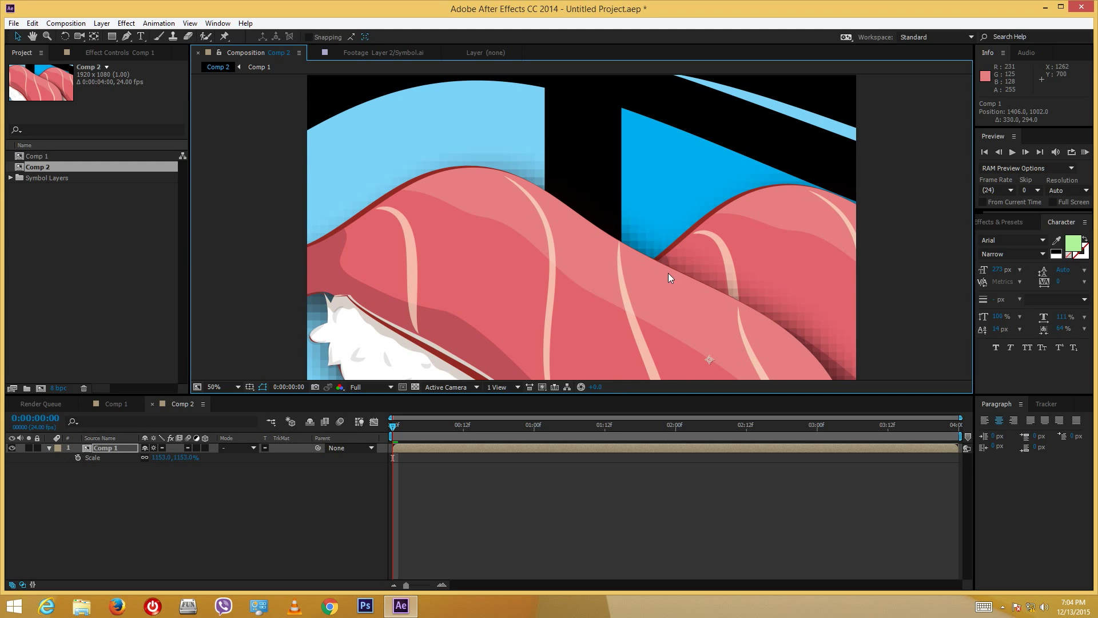
pyautogui.hotkey('shift', 'Left')
pyautogui.hotkey('shift', 'Up')
pyautogui.moveTo(773, 312); pyautogui.dragTo(744, 291)
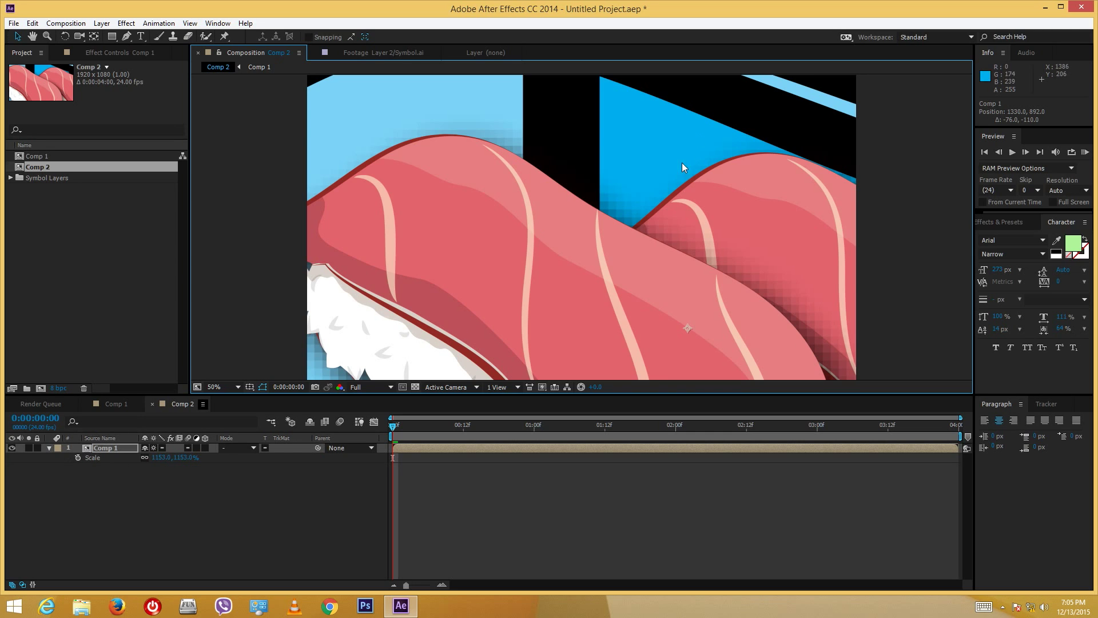
# - Replace the nested Comp 1 layer in Comp 2 with Layer 2/Symbol.ai and scale it to about 598%
pyautogui.click(96, 449)
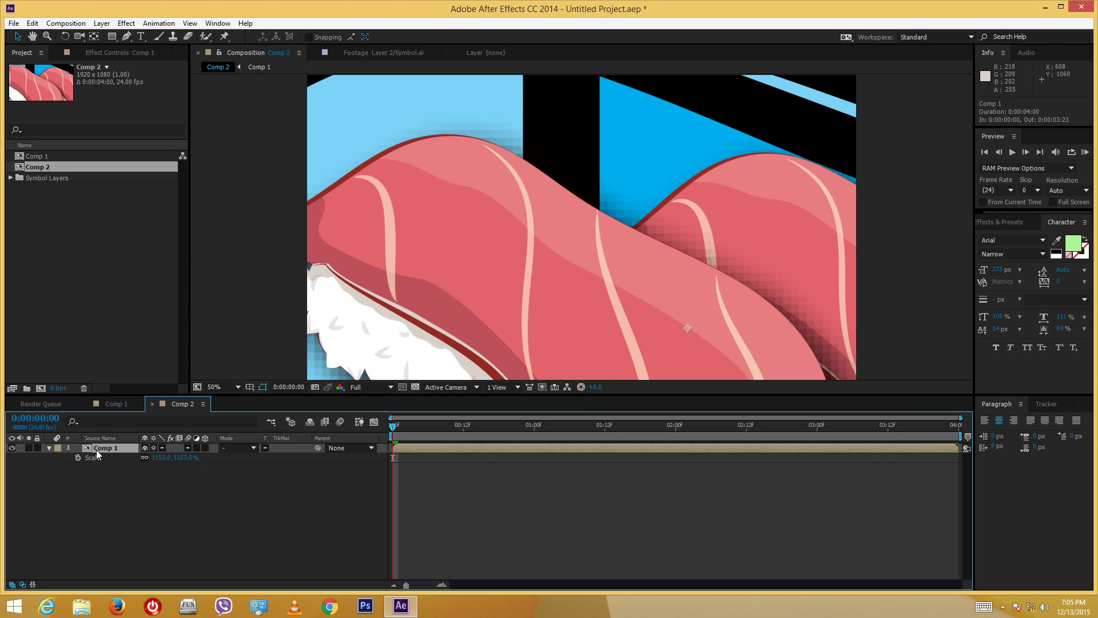
pyautogui.press('Delete')
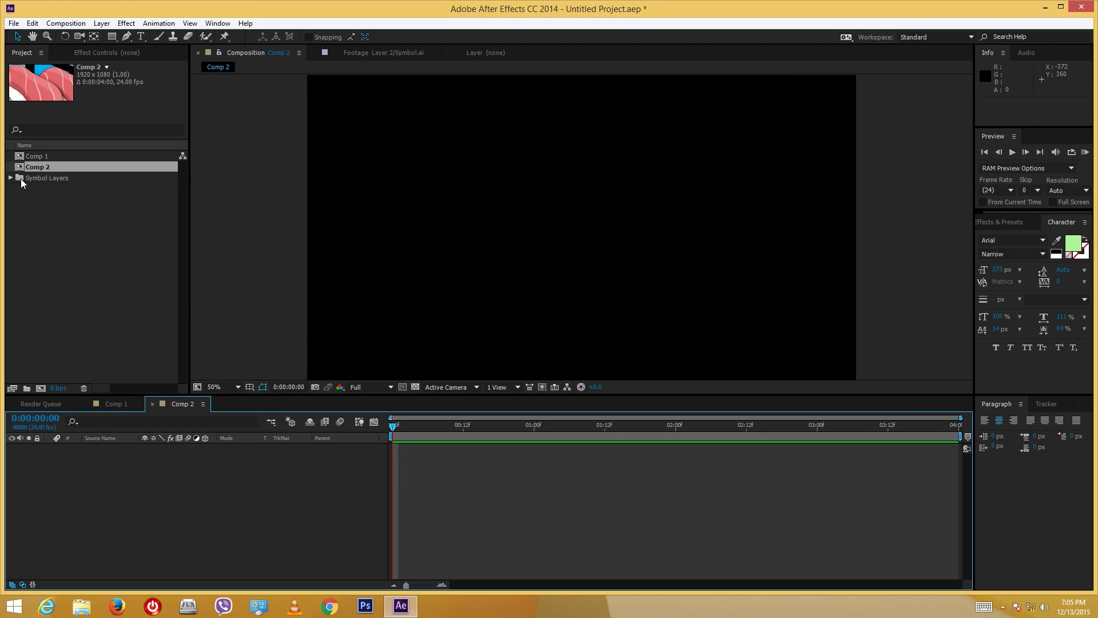
pyautogui.click(20, 178)
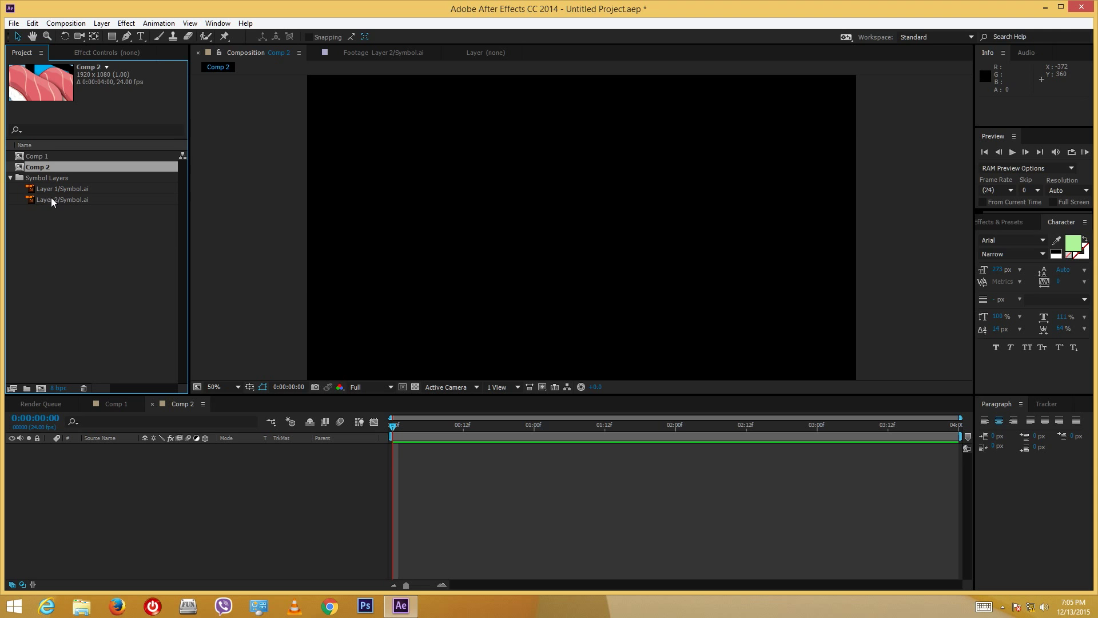
pyautogui.moveTo(50, 197); pyautogui.dragTo(566, 219)
pyautogui.moveTo(656, 266); pyautogui.dragTo(1096, 561)
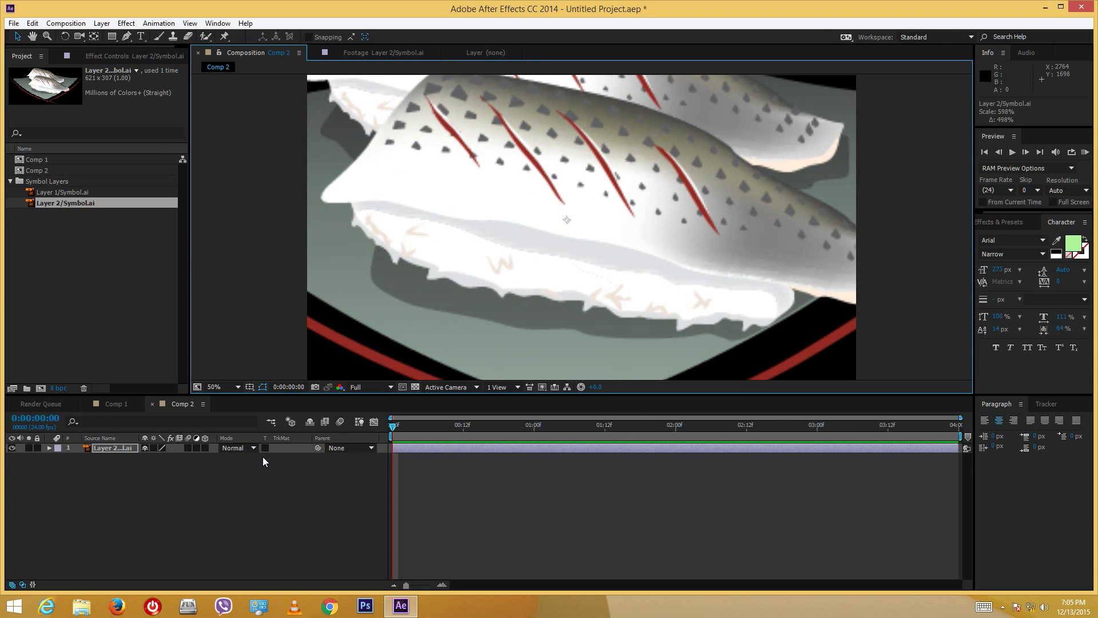
# - Turn on Continuously Rasterize for the Layer 2/Symbol.ai layer and move it to about 1162, 688
pyautogui.click(153, 447)
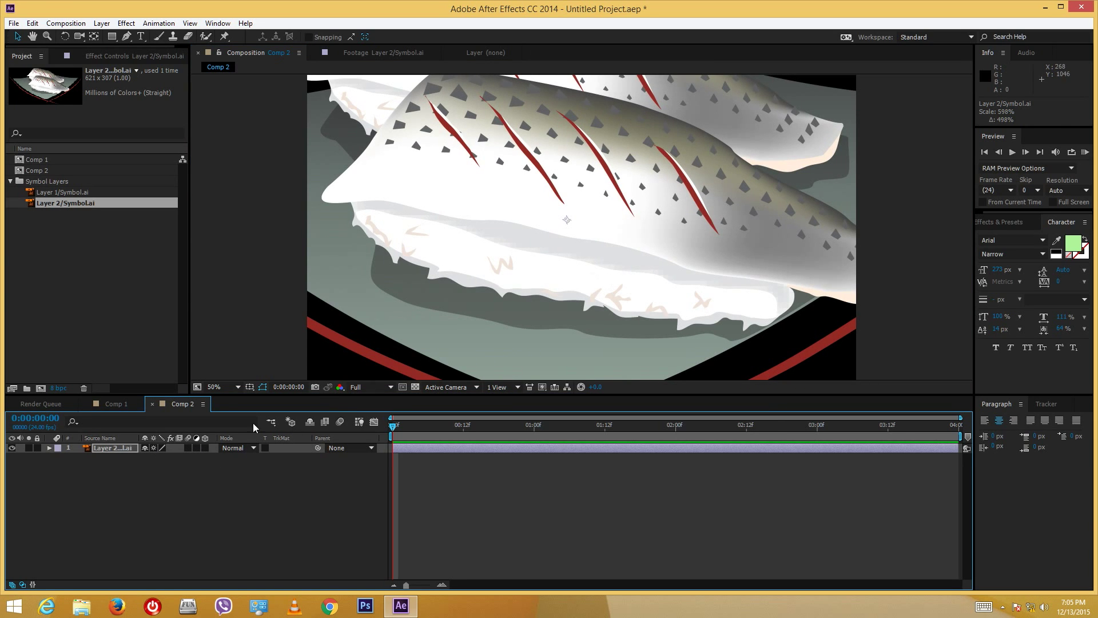
pyautogui.moveTo(544, 270); pyautogui.dragTo(546, 275)
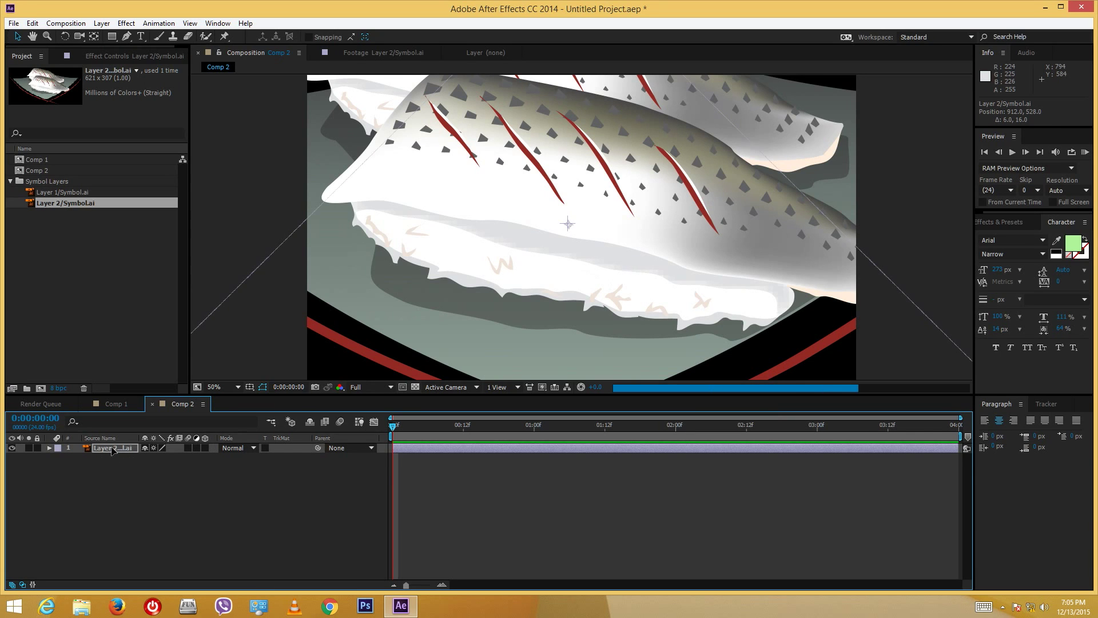
pyautogui.moveTo(400, 278); pyautogui.dragTo(523, 203)
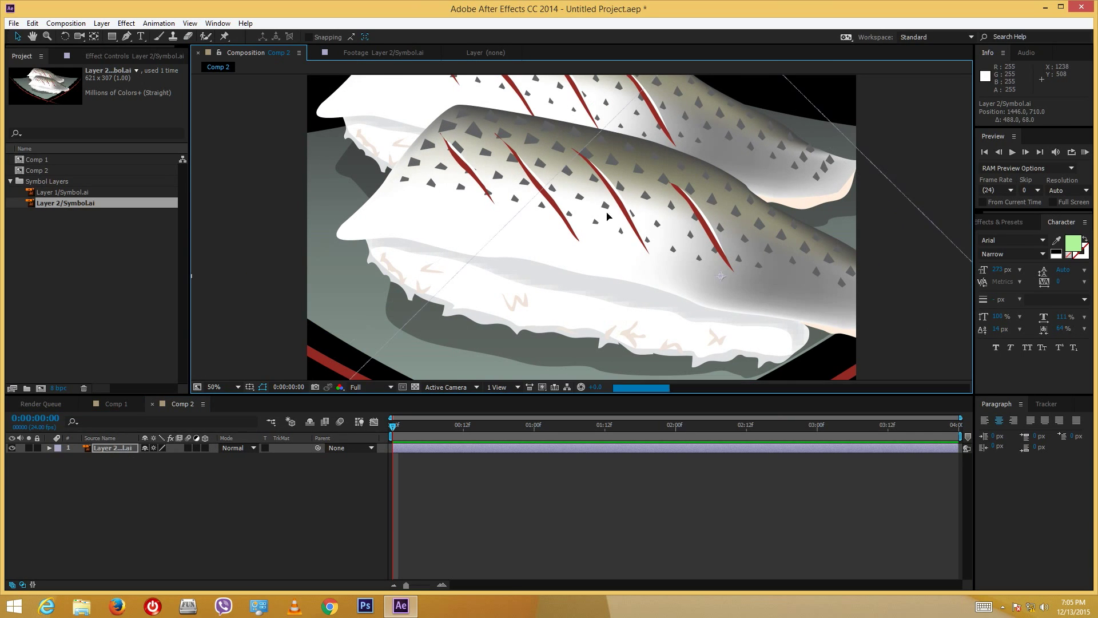
pyautogui.moveTo(607, 216); pyautogui.dragTo(174, 454)
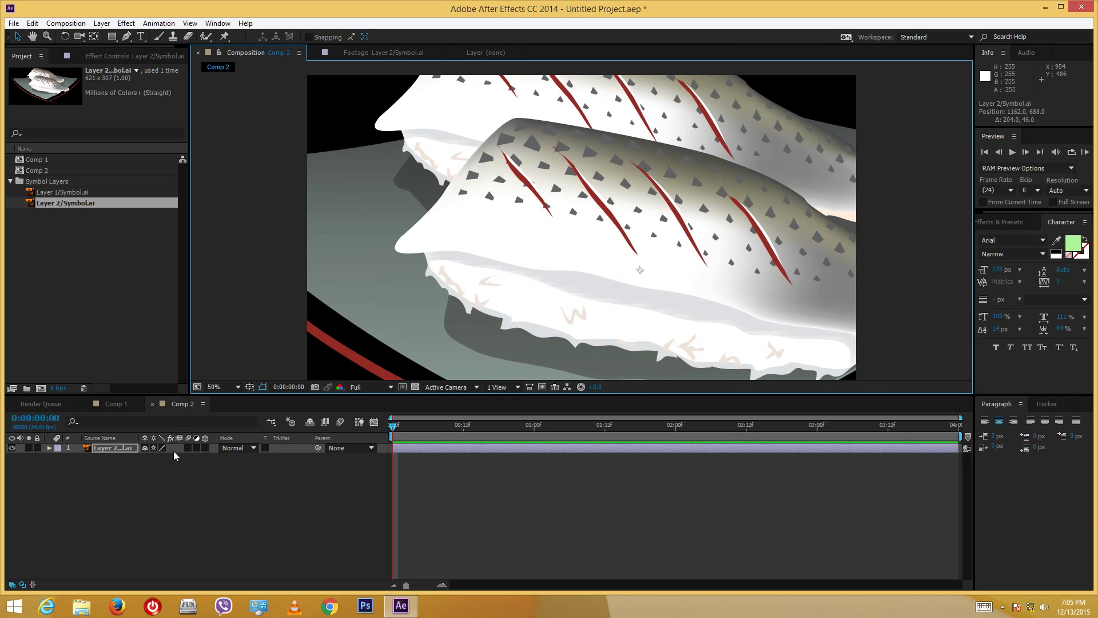
# - Set the composition preview to Quarter resolution and its fast preview mode to Fast Draft
pyautogui.click(372, 387)
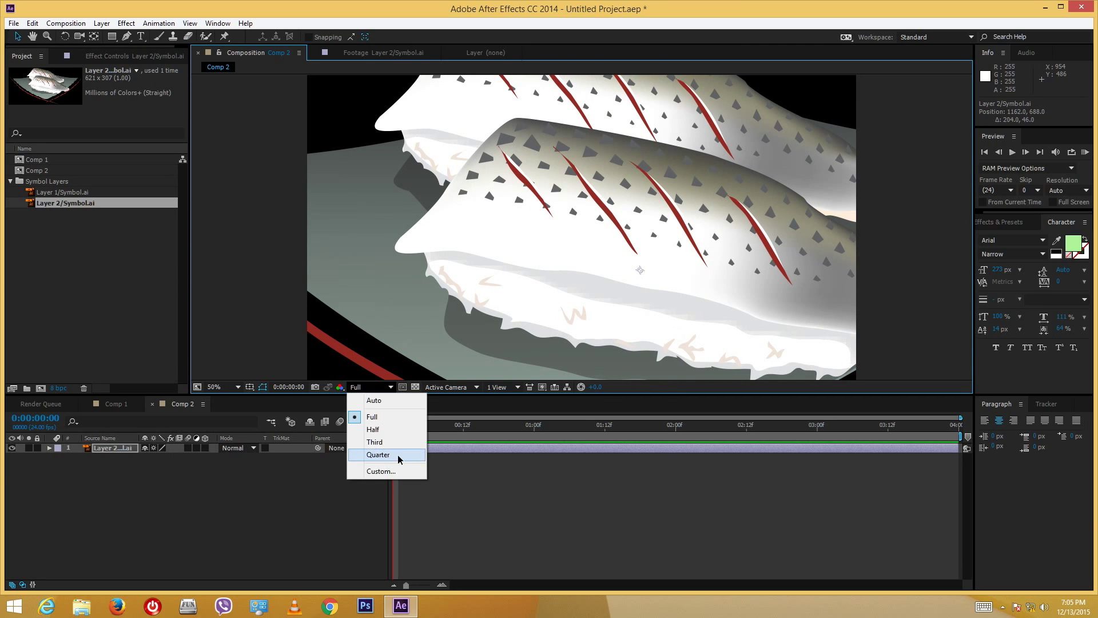
pyautogui.click(395, 457)
pyautogui.click(541, 388)
pyautogui.click(563, 436)
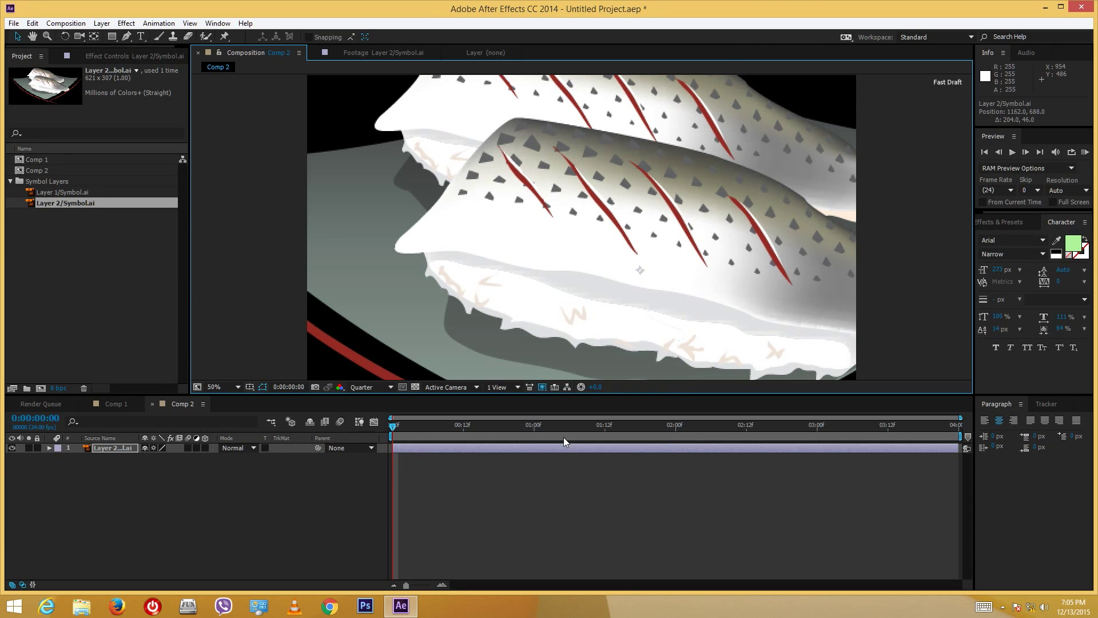
# - Switch the Layer 2/Symbol.ai layer to Draft quality without continuous rasterization and scale it up to about 5228%
pyautogui.click(162, 448)
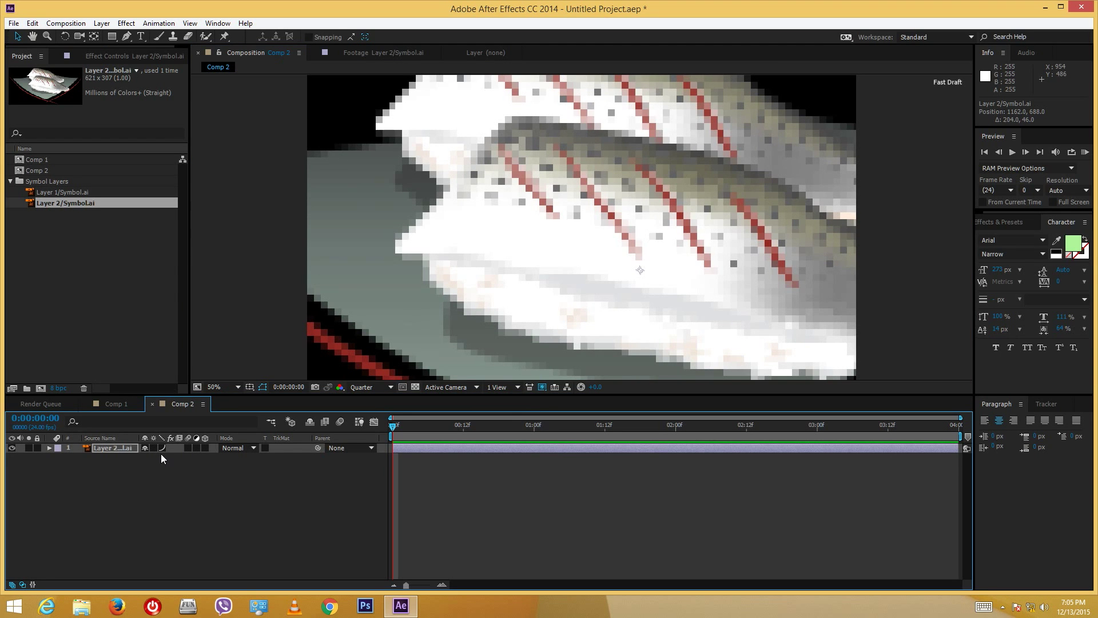
pyautogui.click(161, 449)
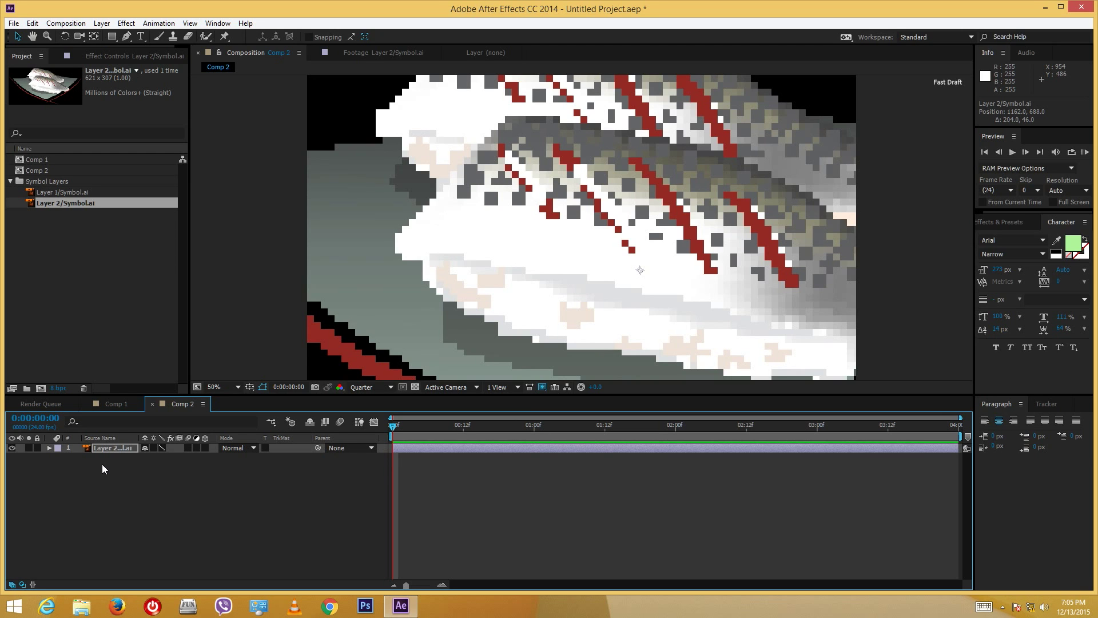
pyautogui.press('s')
pyautogui.moveTo(181, 463); pyautogui.dragTo(861, 450)
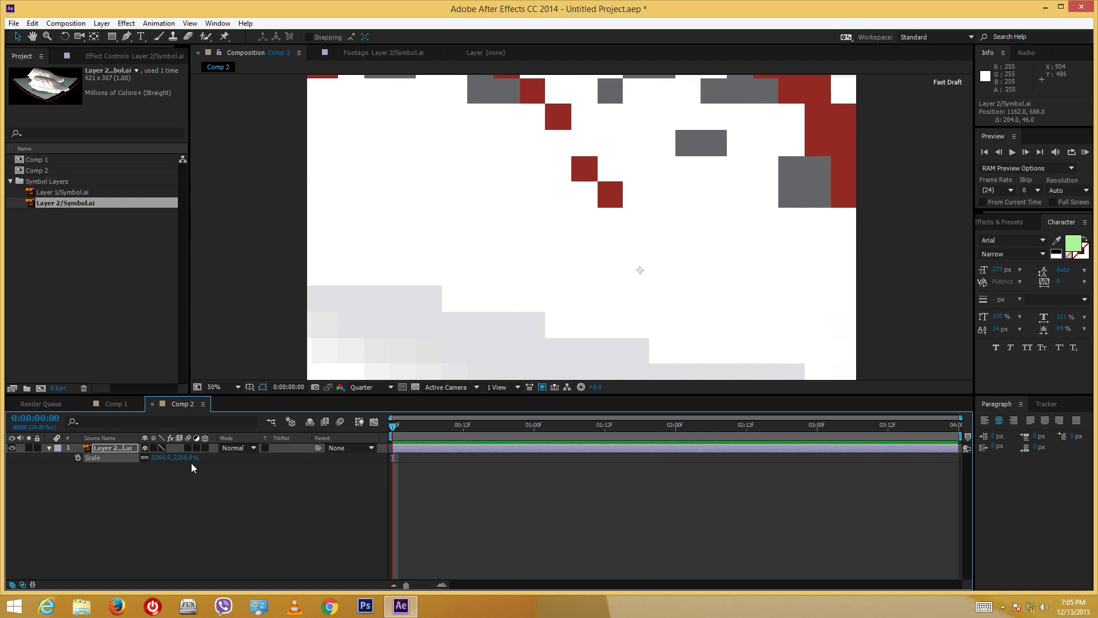
pyautogui.moveTo(190, 461); pyautogui.dragTo(619, 418)
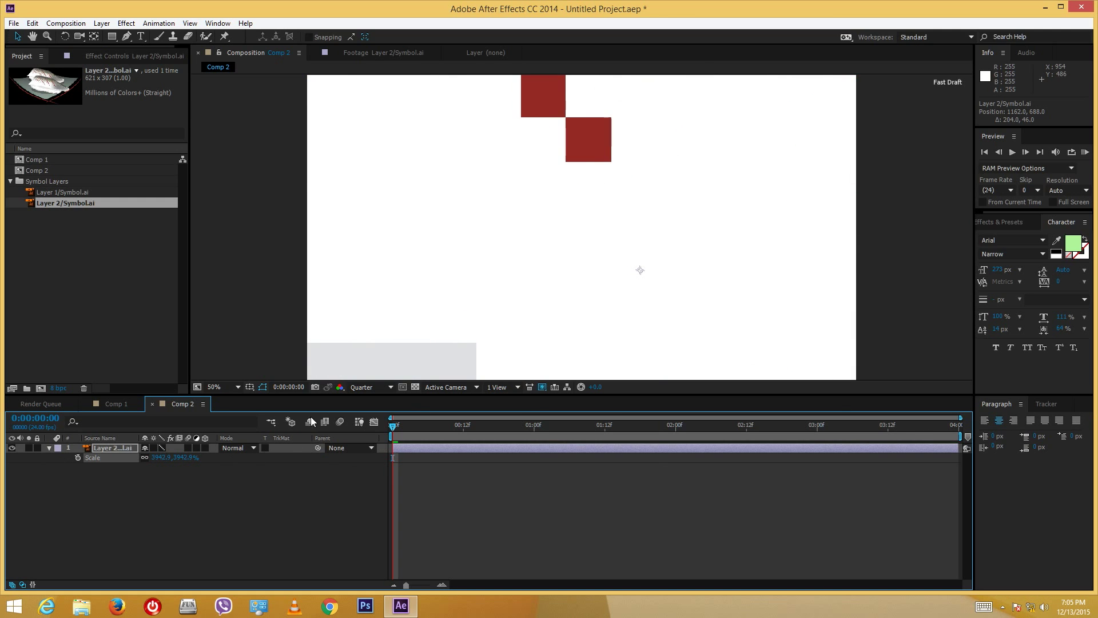
pyautogui.moveTo(415, 464); pyautogui.dragTo(674, 457)
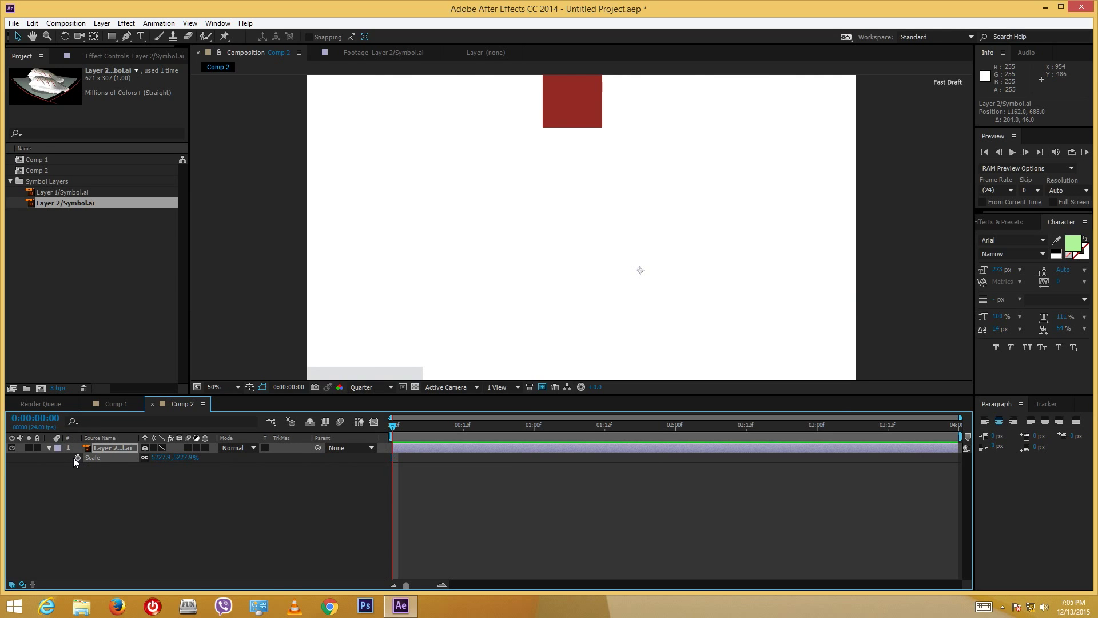
# - Keyframe the Layer 2/Symbol.ai layer's Scale from the first frame and set it to 100% on the last frame
pyautogui.press('End')
pyautogui.click(194, 457)
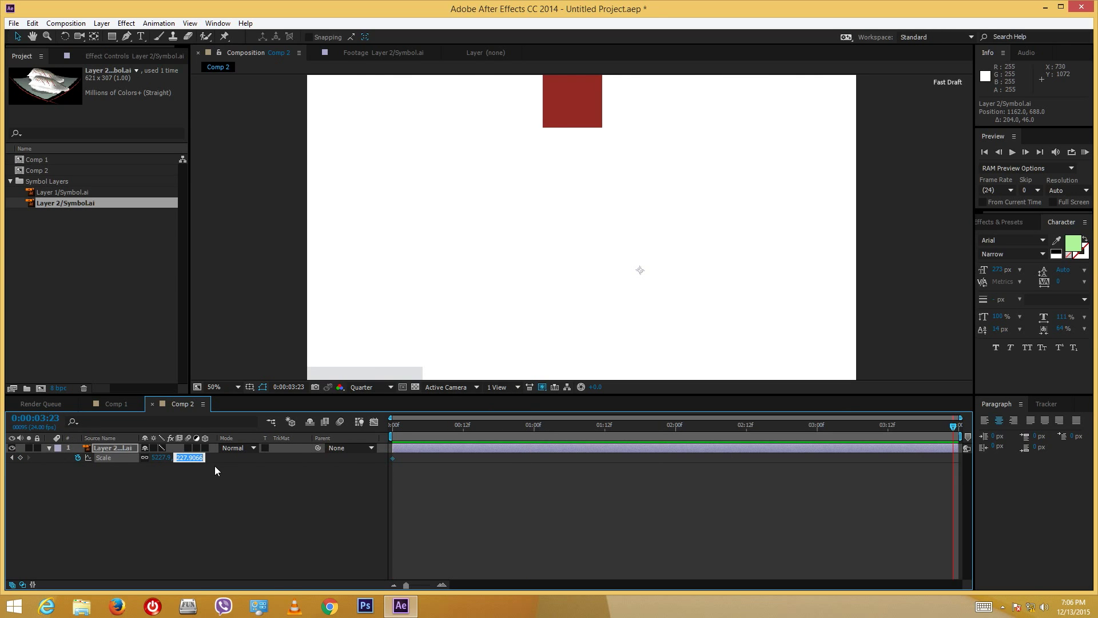
pyautogui.write('100')
pyautogui.press('Return')
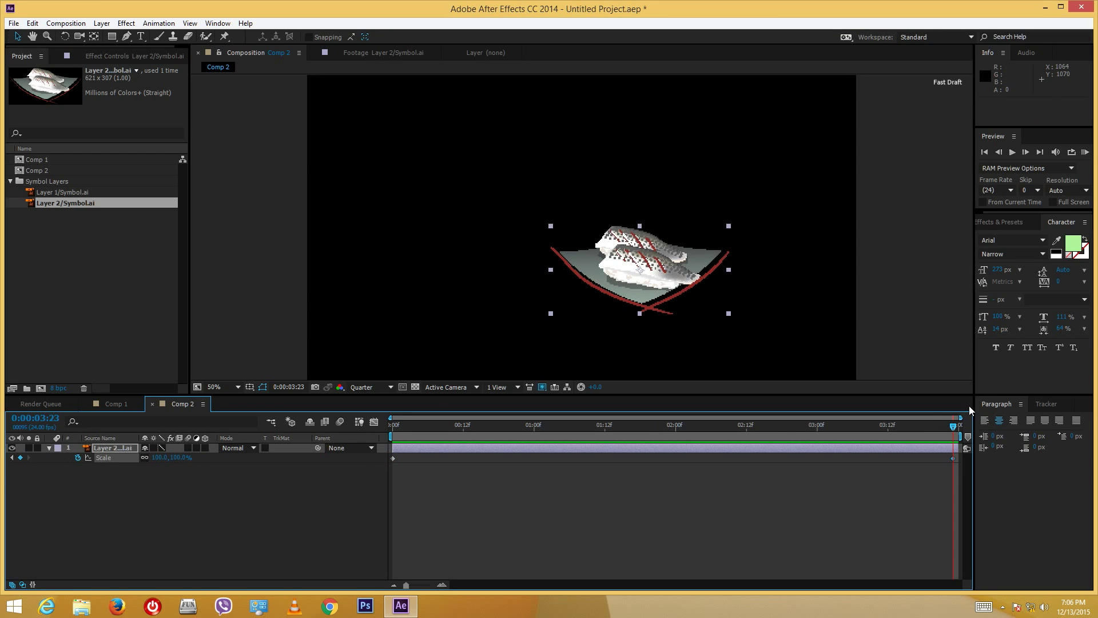
# - Move the Layer 2/Symbol.ai layer to about 514, 620 and add Layer 1/Symbol.ai to Comp 2 at about 1322, 638
pyautogui.moveTo(663, 281); pyautogui.dragTo(464, 236)
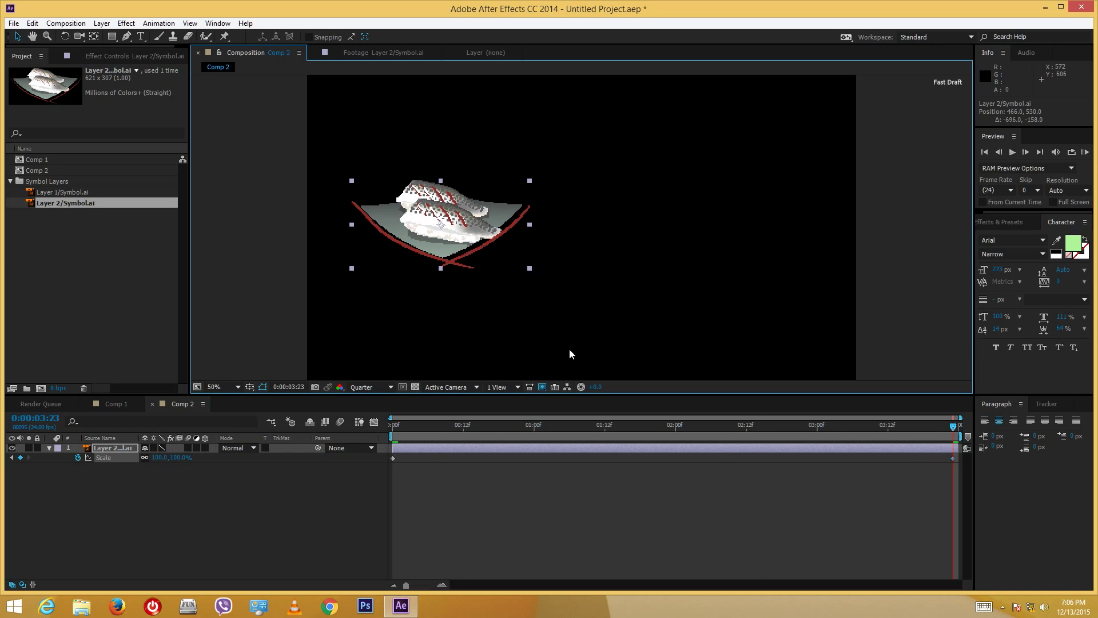
pyautogui.moveTo(824, 426); pyautogui.dragTo(1096, 466)
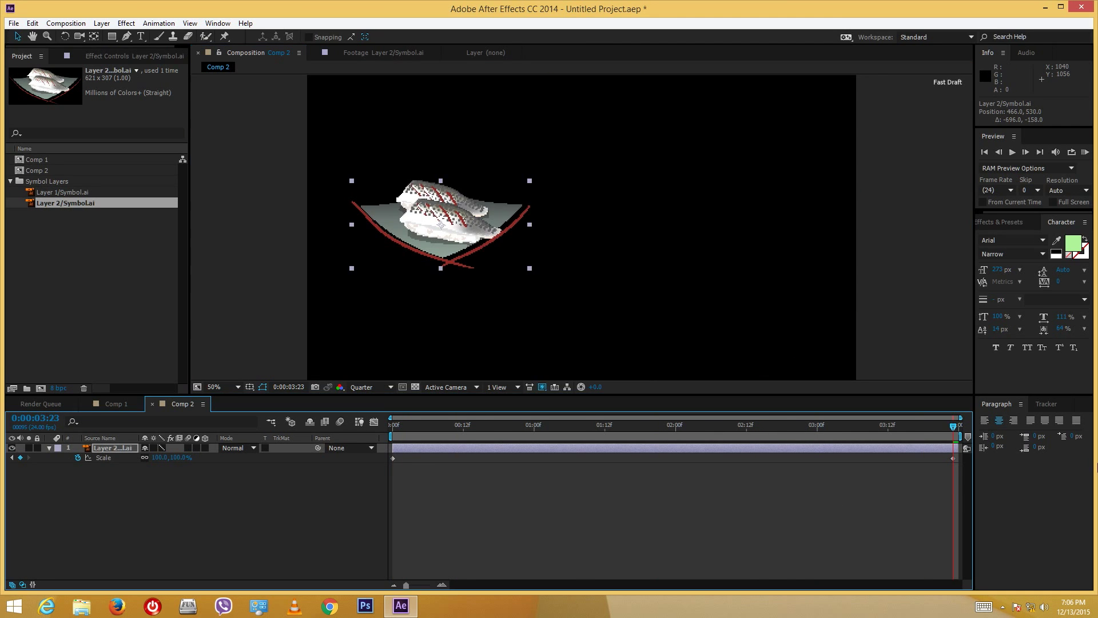
pyautogui.moveTo(497, 225); pyautogui.dragTo(511, 252)
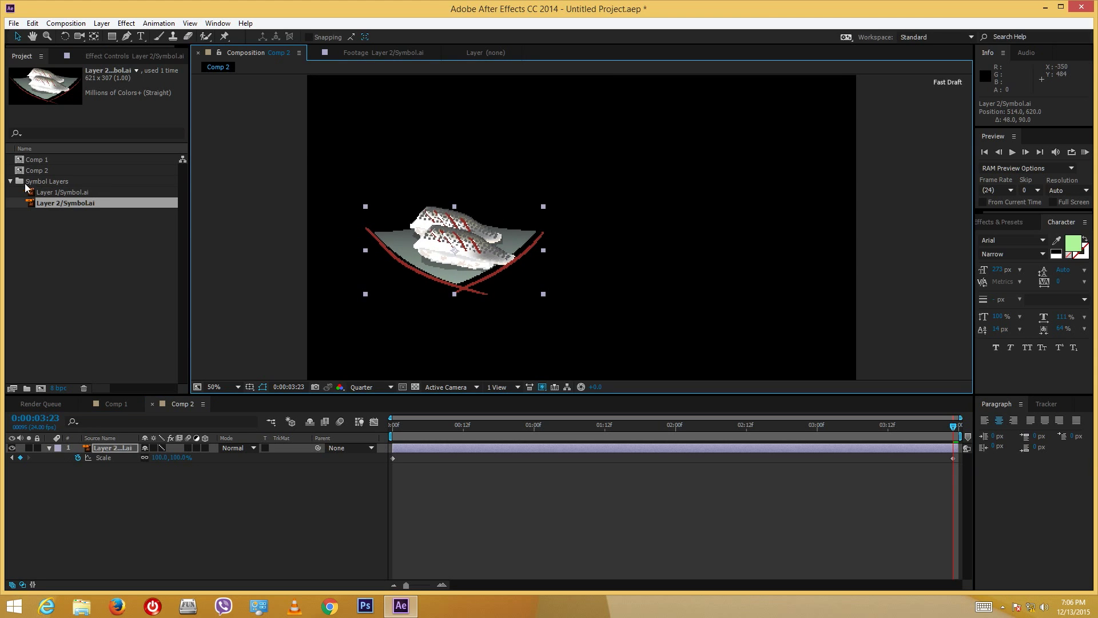
pyautogui.moveTo(70, 198); pyautogui.dragTo(681, 253)
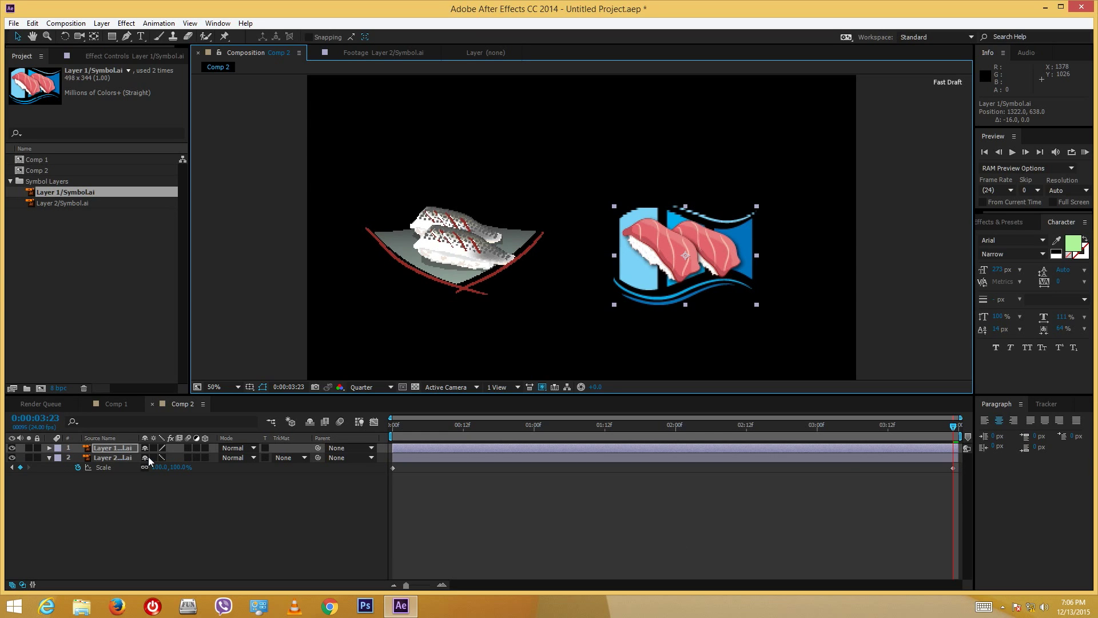
# - Keyframe the Layer 1/Symbol.ai layer's Scale at 100% on the last frame and about 4650% on the first frame
pyautogui.press('s')
pyautogui.click(78, 458)
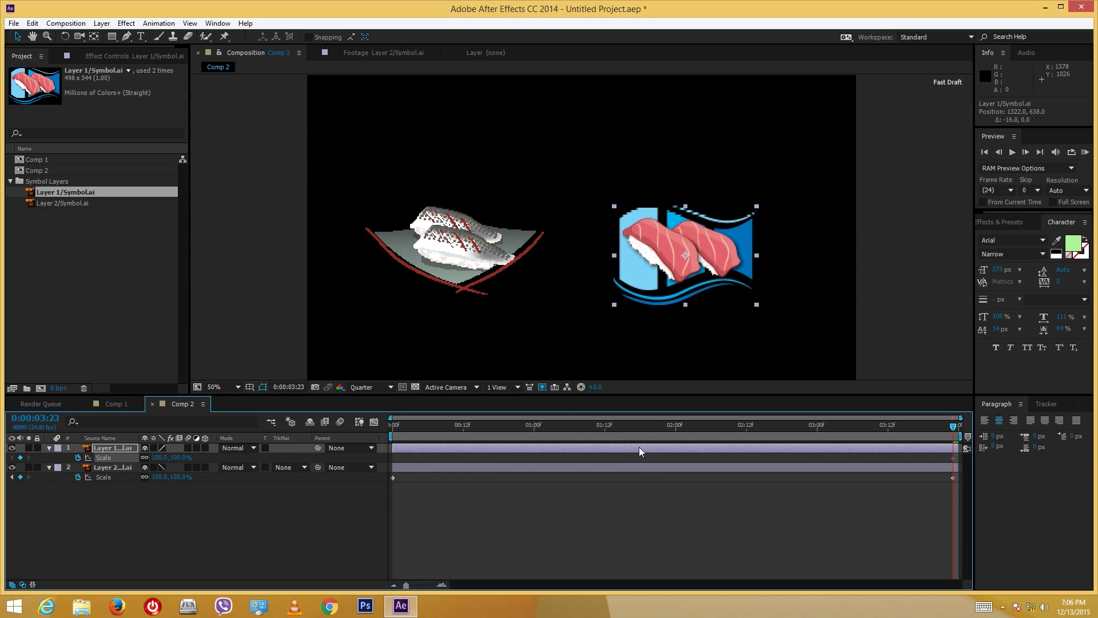
pyautogui.press('Home')
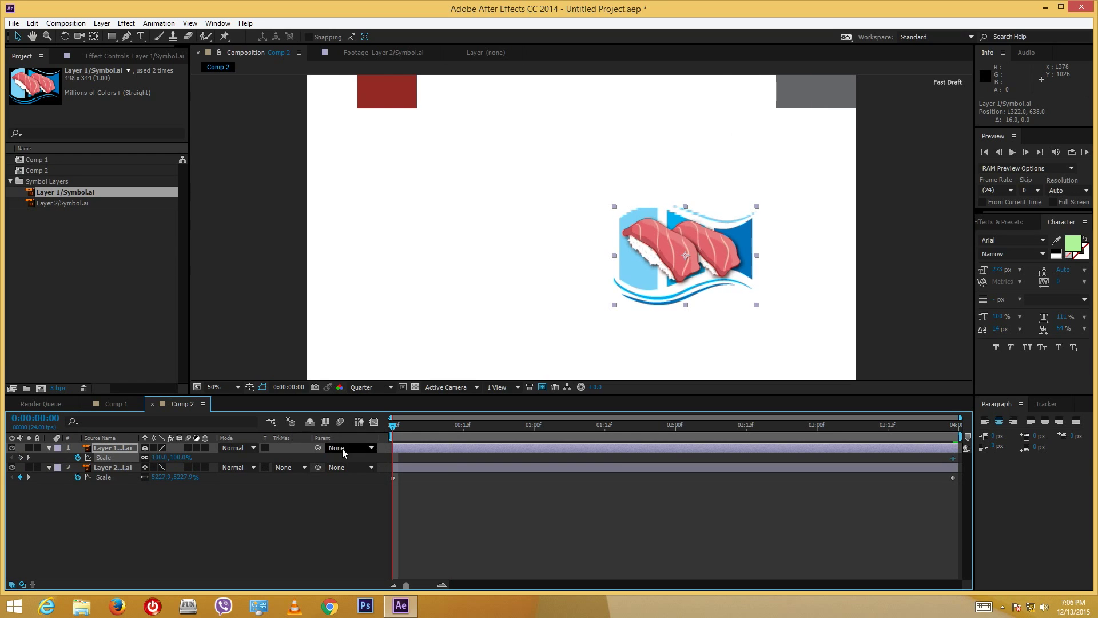
pyautogui.moveTo(179, 458); pyautogui.dragTo(462, 484)
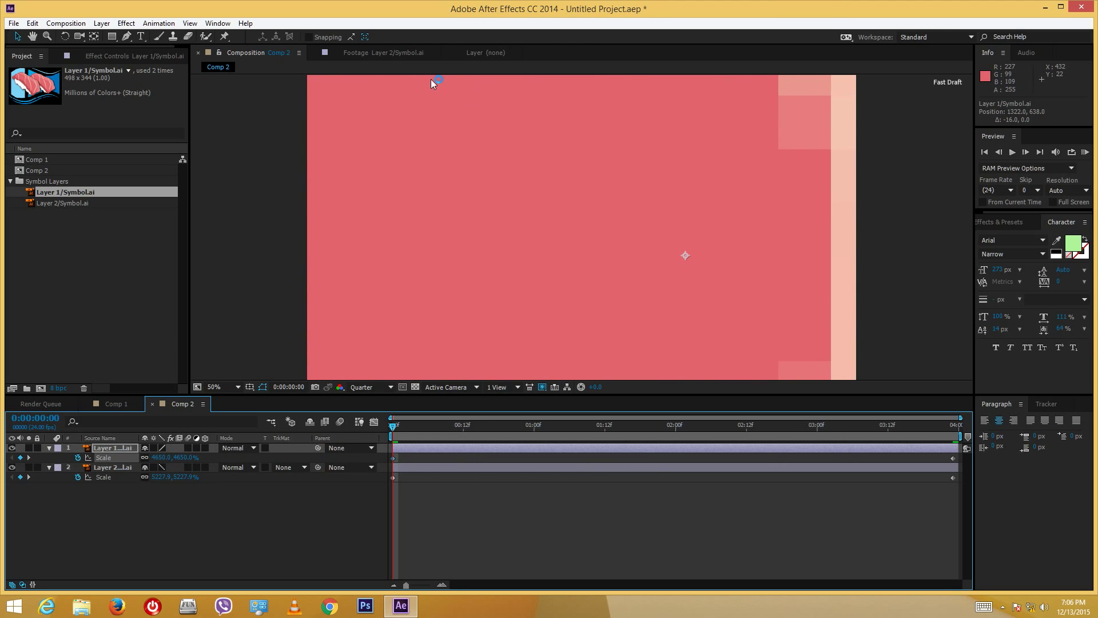
# - Try repositioning the enlarged Layer 1/Symbol.ai layer on the first frame, and undo the latest changes
pyautogui.moveTo(436, 81); pyautogui.dragTo(559, 261)
pyautogui.hotkey('ctrl', 'z')
pyautogui.hotkey('ctrl', 'z')
pyautogui.hotkey('ctrl', 'z')
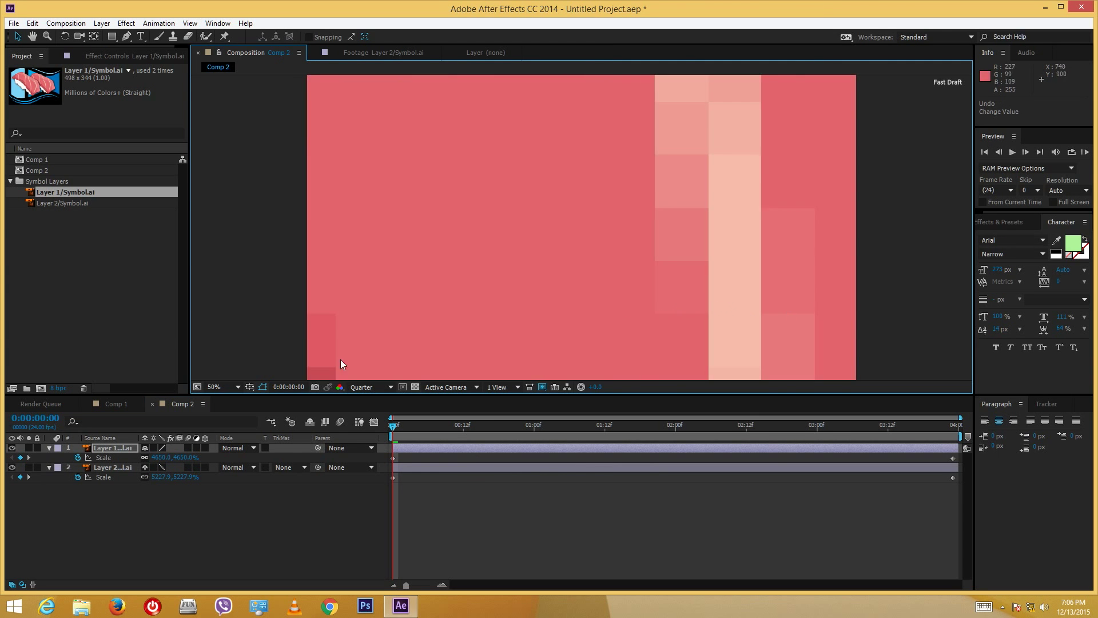
# - Preview the scale animation through to the last frame and undo the Scale keyframing of the Layer 1/Symbol.ai layer
pyautogui.press('space')
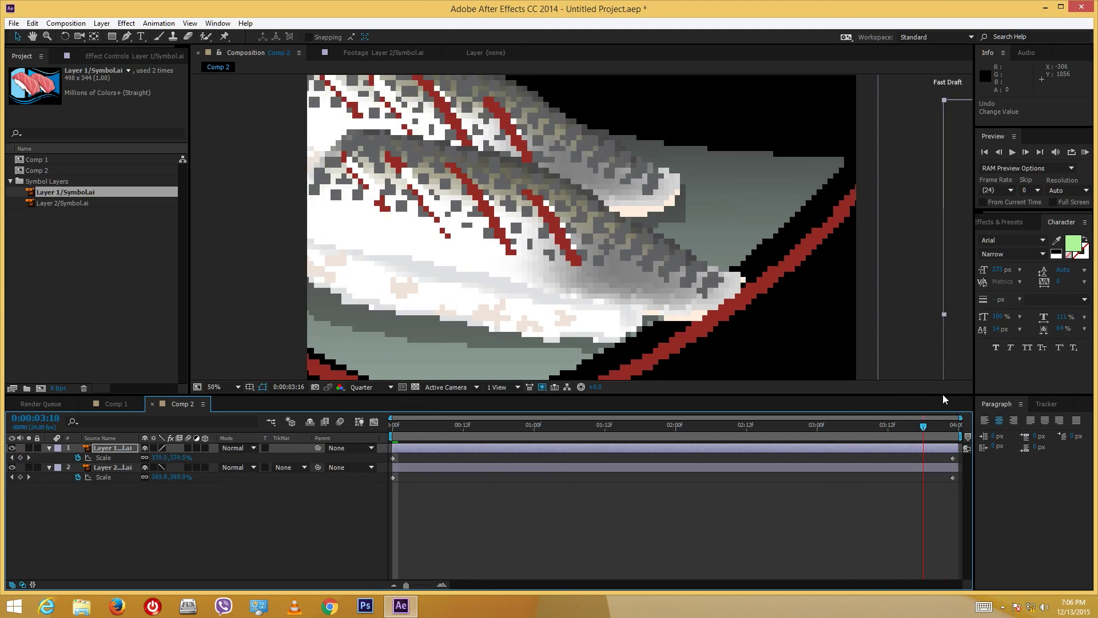
pyautogui.moveTo(918, 393); pyautogui.dragTo(953, 407)
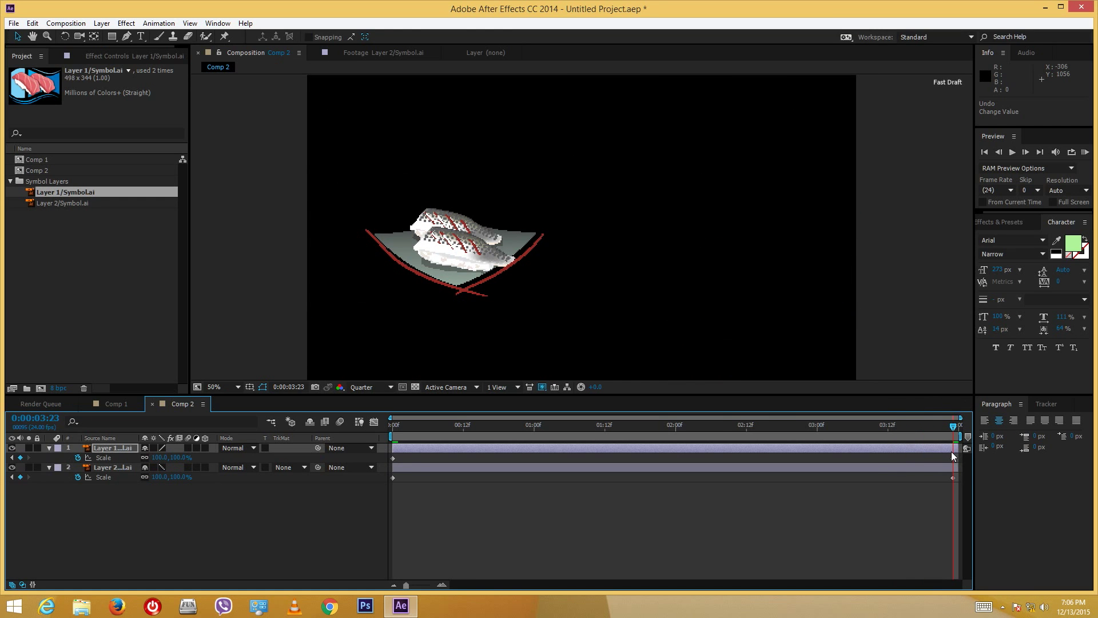
pyautogui.press('Home')
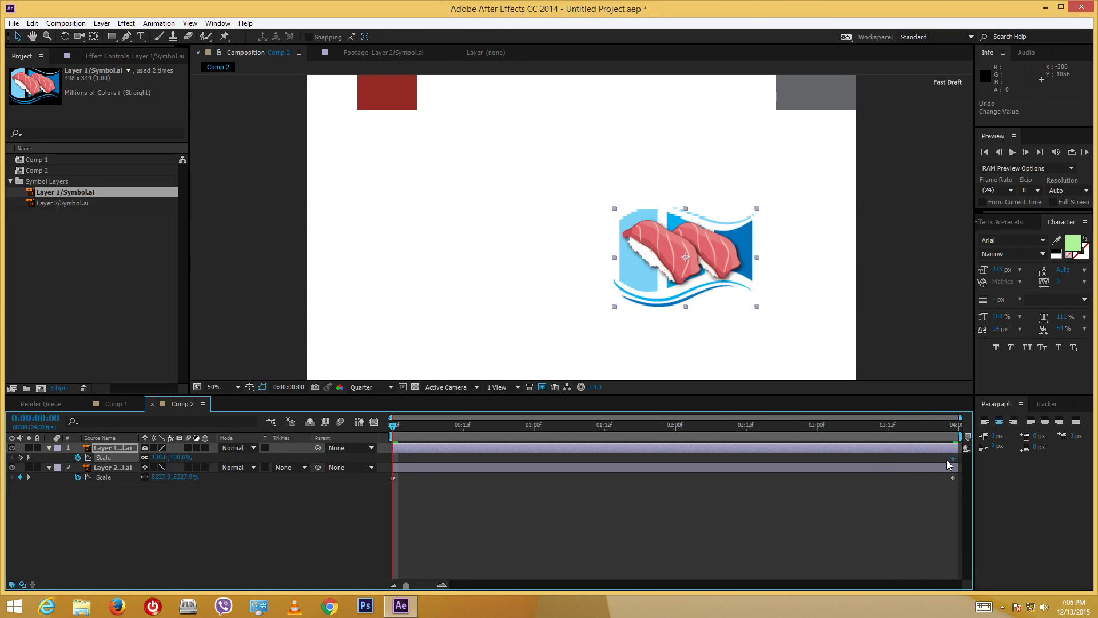
pyautogui.hotkey('ctrl', 'z')
pyautogui.hotkey('ctrl', 'shift', 'z')
pyautogui.hotkey('ctrl', 'z')
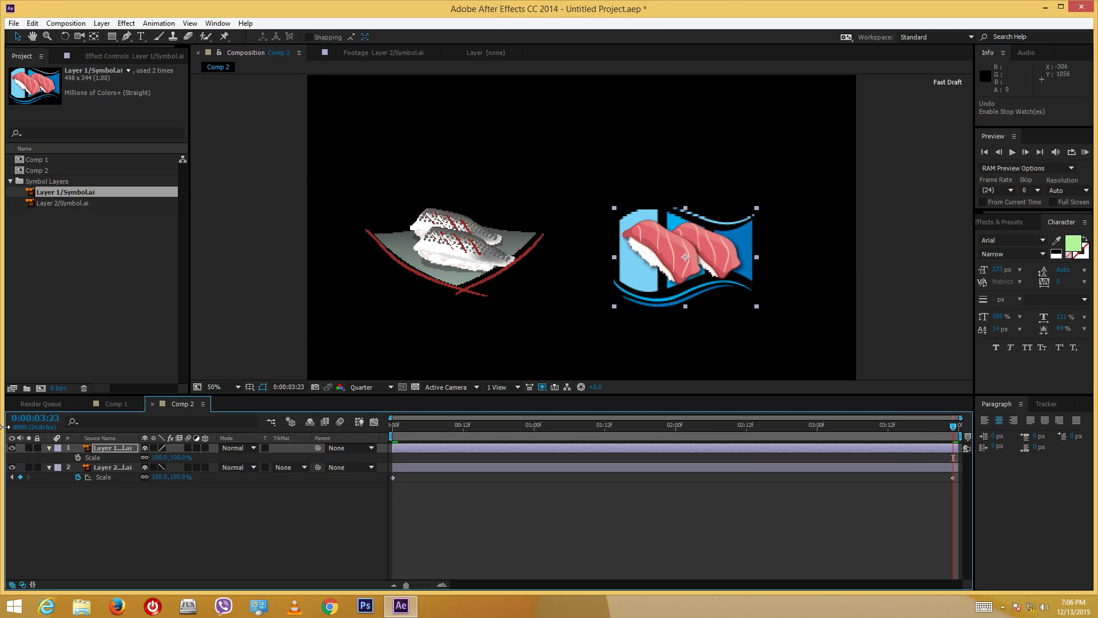
# - Keyframe the Layer 1/Symbol.ai layer's Scale at 100% on the last frame and greatly enlarged on the first frame
pyautogui.click(77, 457)
pyautogui.click(395, 427)
pyautogui.press('space')
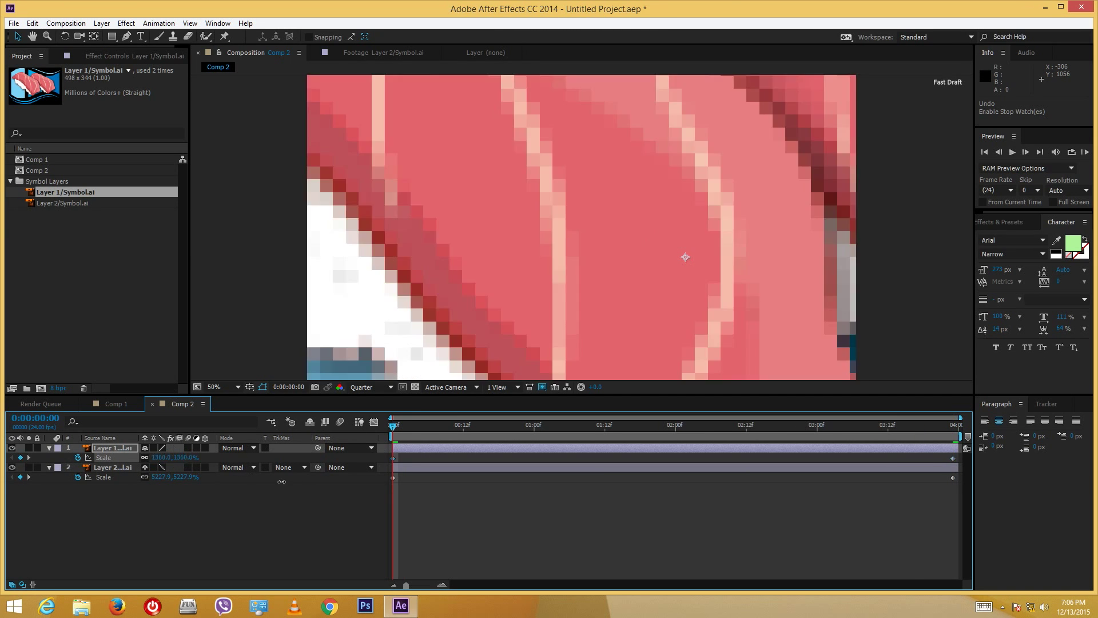
pyautogui.click(957, 426)
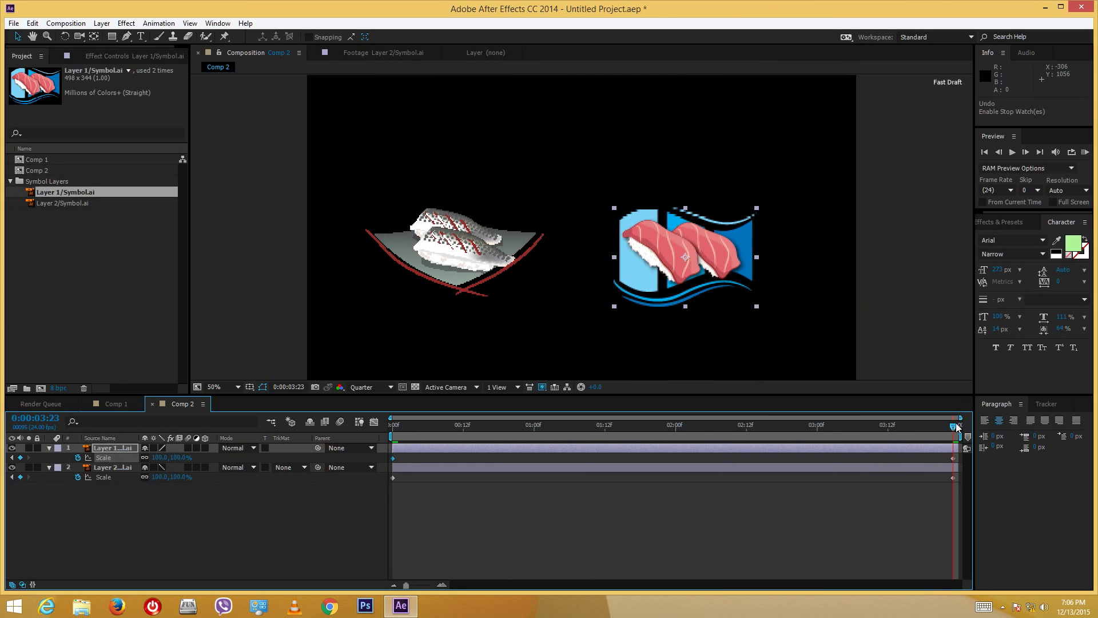
# - Set the Layer 2/Symbol.ai layer to Best quality and enable continuous rasterization on both artwork layers
pyautogui.click(162, 468)
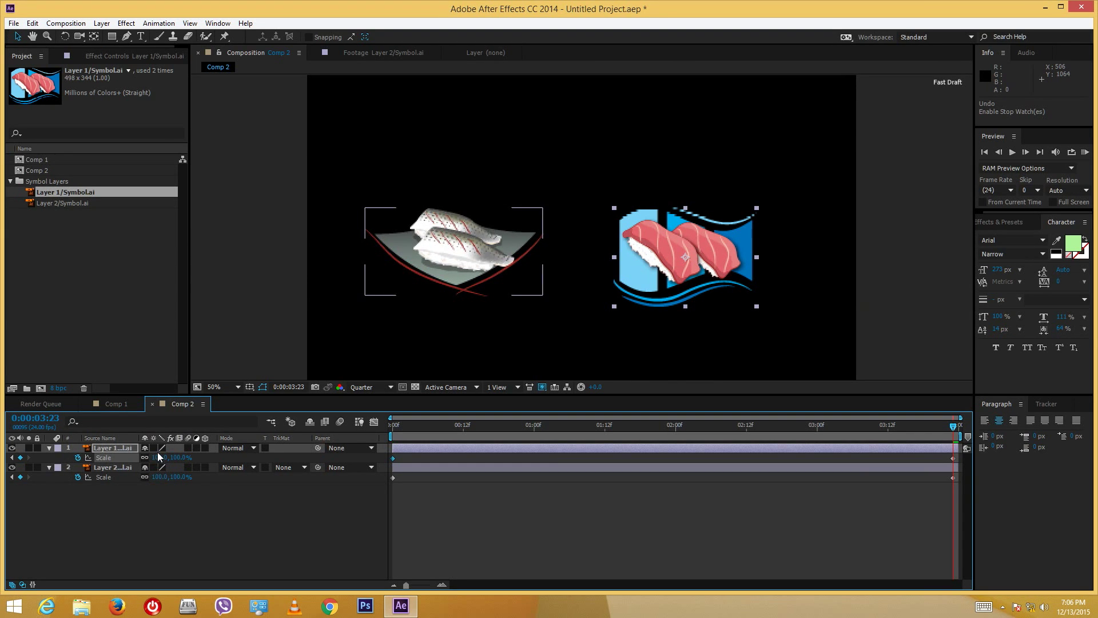
pyautogui.click(153, 448)
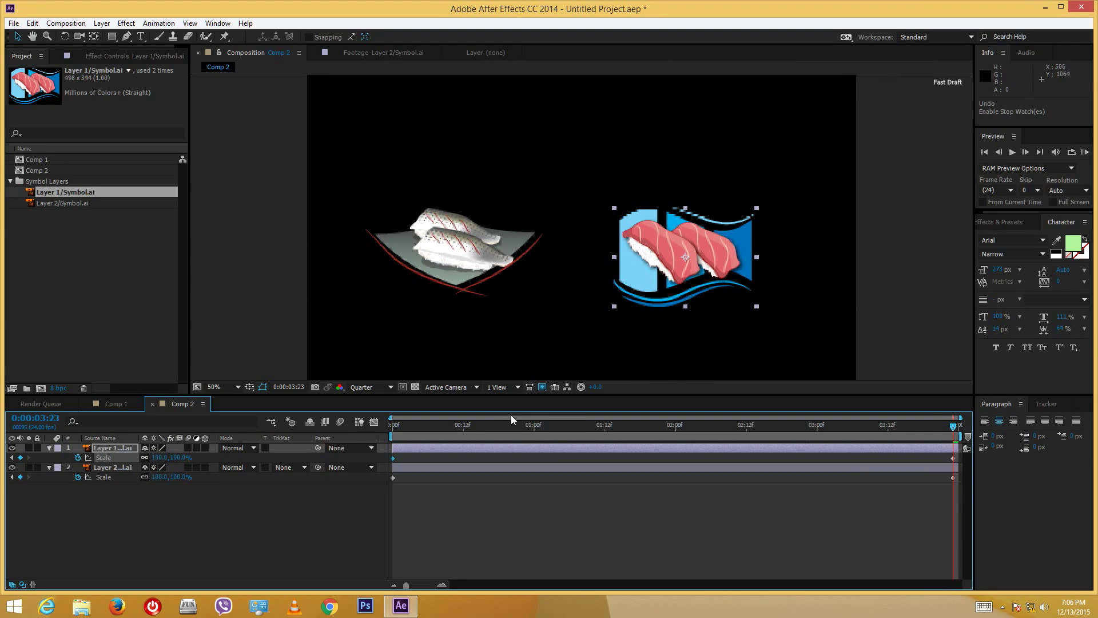
# - Set the composition view's fast previews to Off (Final Quality) and its preview resolution to Full
pyautogui.click(541, 387)
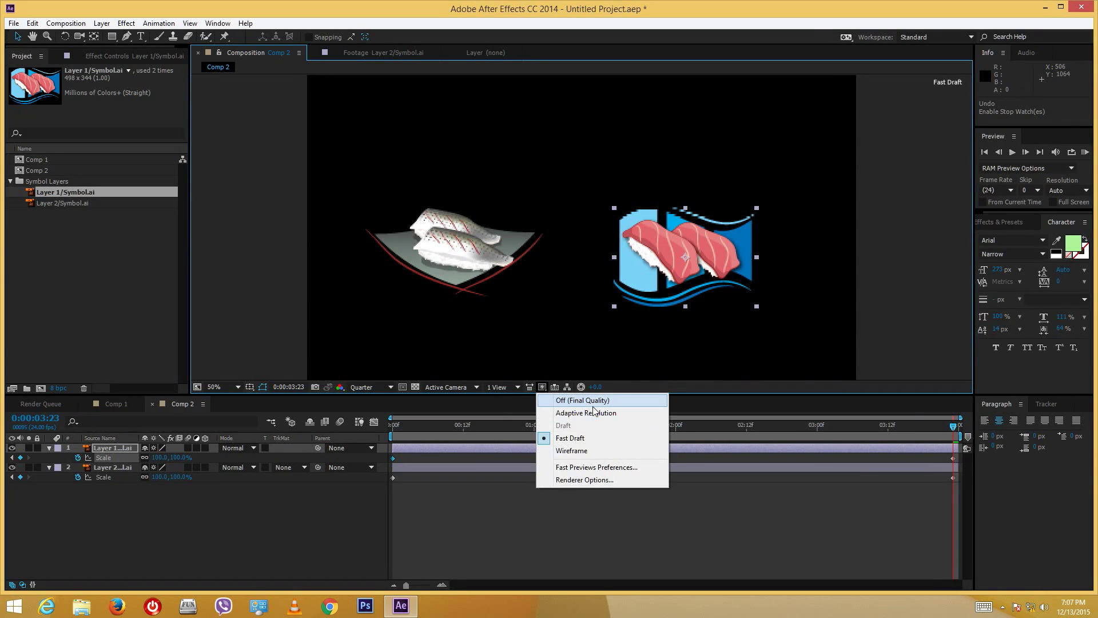
pyautogui.click(593, 412)
pyautogui.click(371, 387)
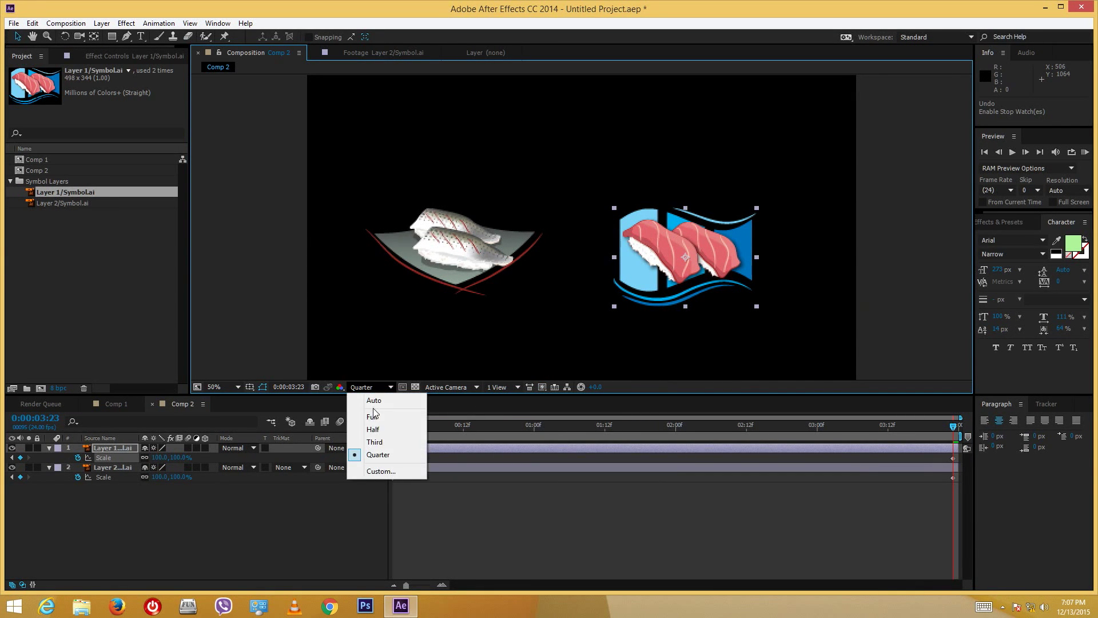
pyautogui.click(386, 422)
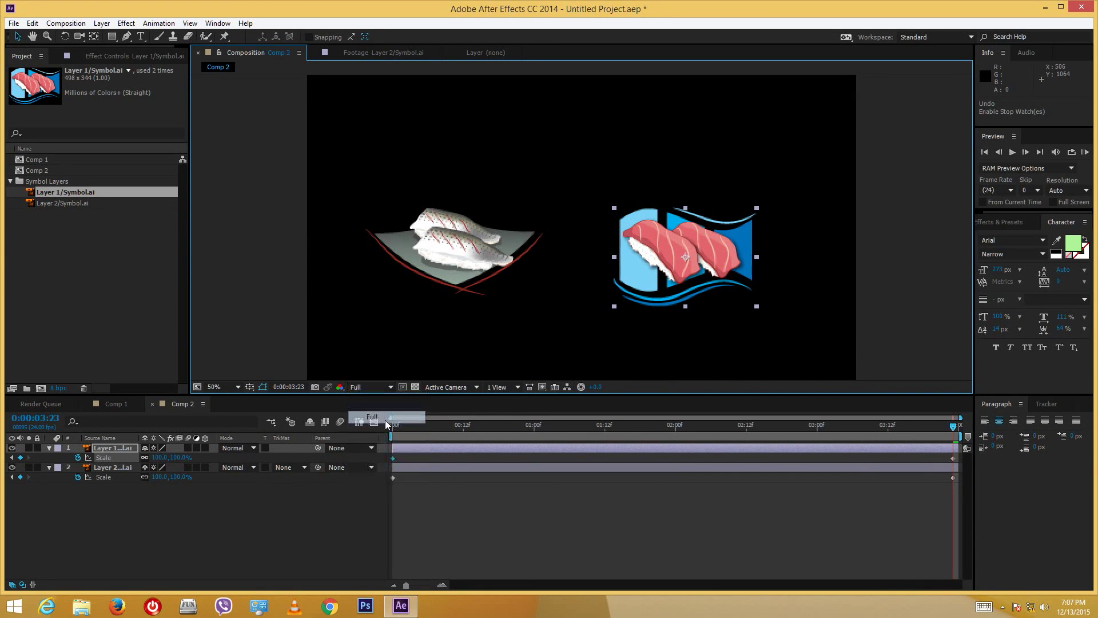
# - Enable motion blur on the Layer 1/Symbol.ai and Layer 2/Symbol.ai layers
pyautogui.click(189, 448)
pyautogui.click(188, 467)
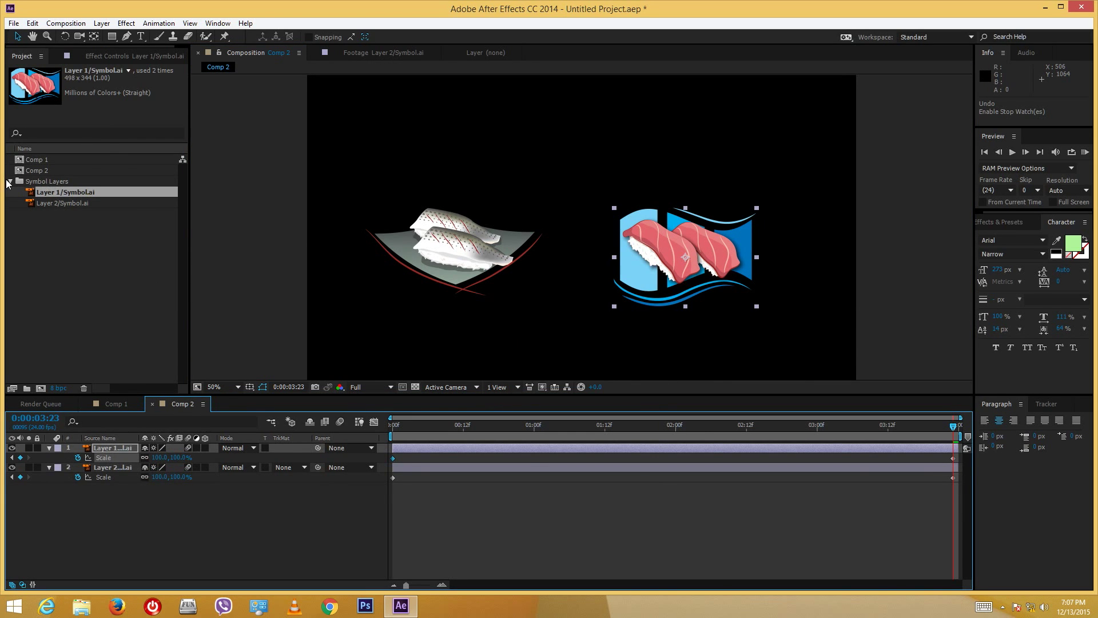
pyautogui.click(7, 183)
pyautogui.click(40, 404)
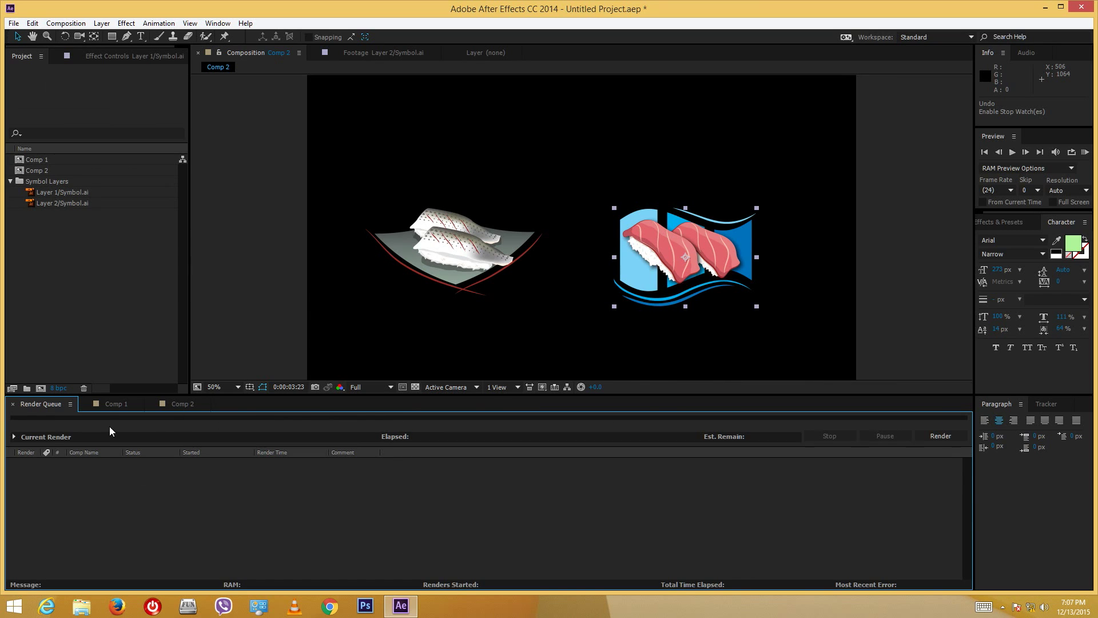
pyautogui.click(116, 404)
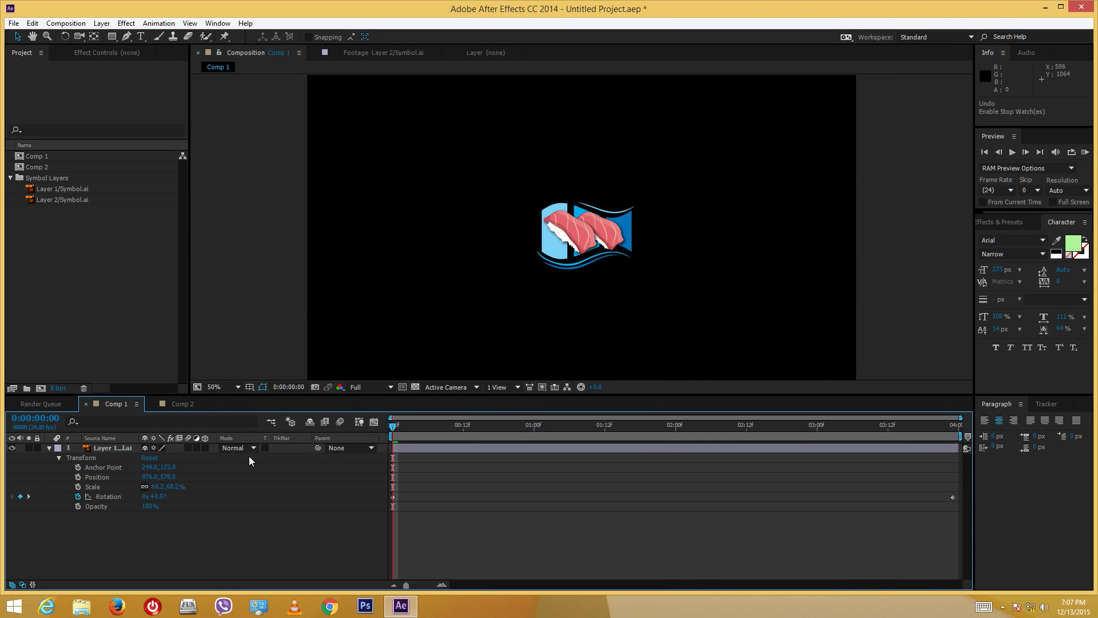
pyautogui.doubleClick(23, 167)
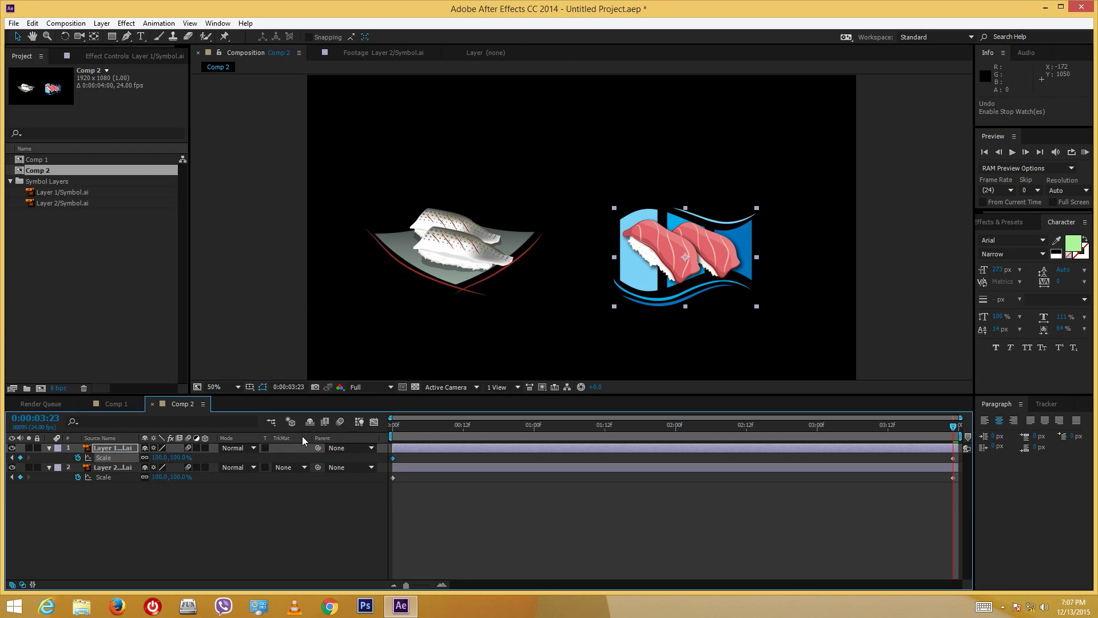
# - Turn on motion blur for Comp 2 and check the animation at 0:00:01:14, 0:00:03:06 and 0:00:03:14
pyautogui.click(340, 424)
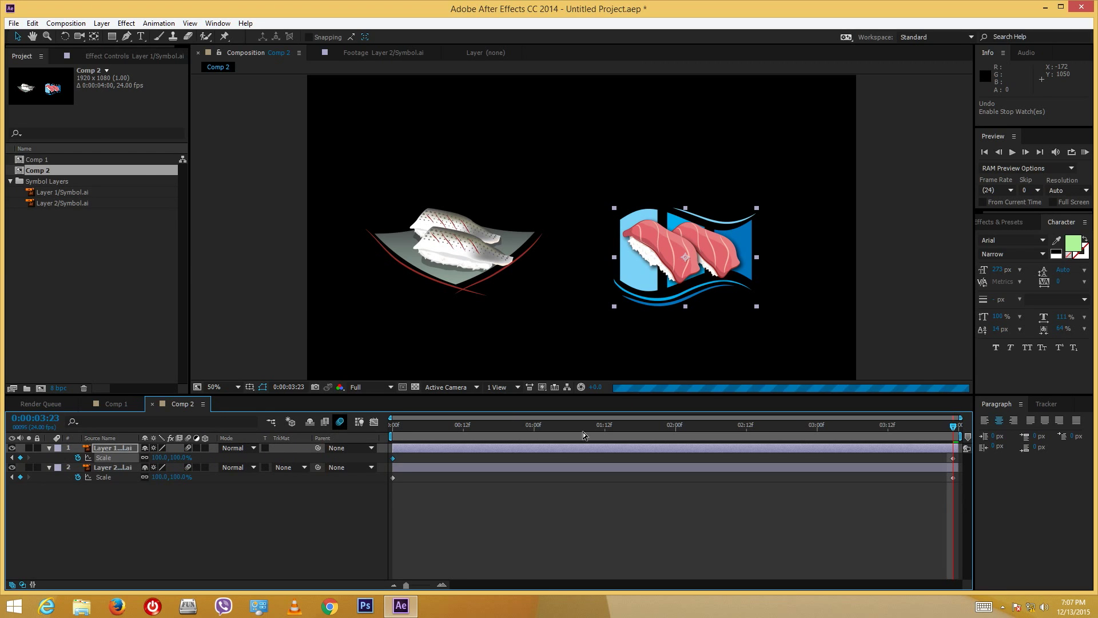
pyautogui.click(616, 426)
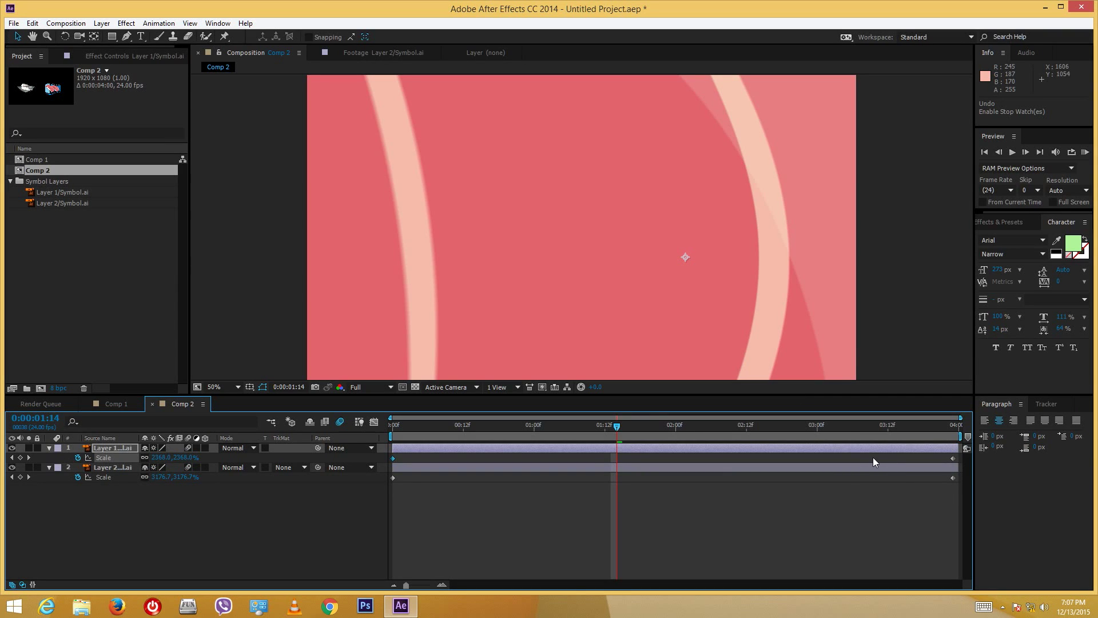
pyautogui.click(850, 427)
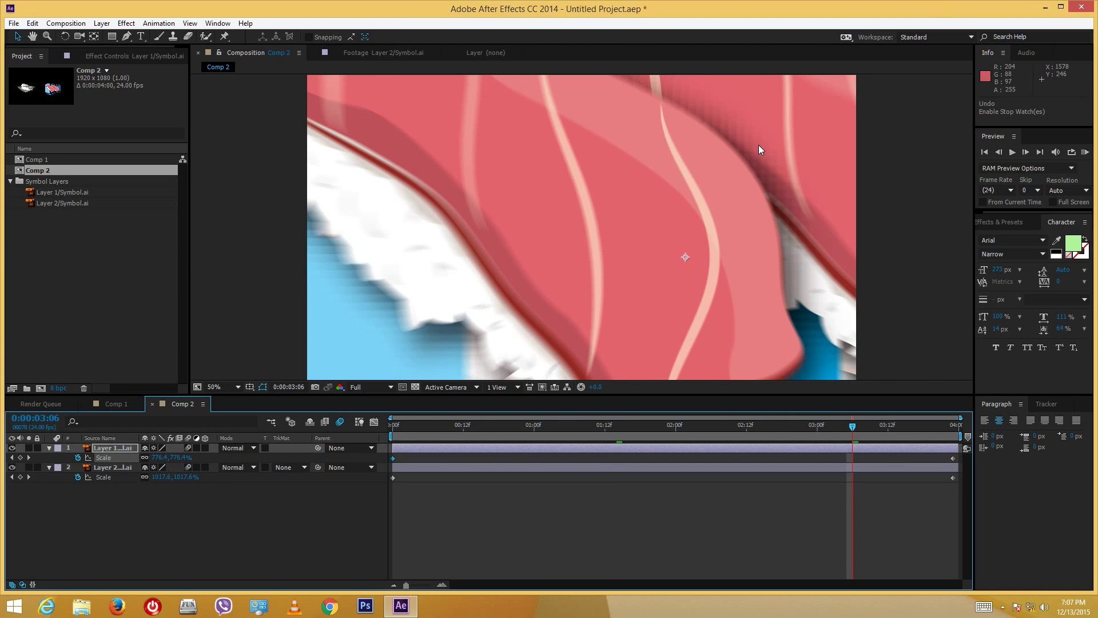
pyautogui.click(899, 425)
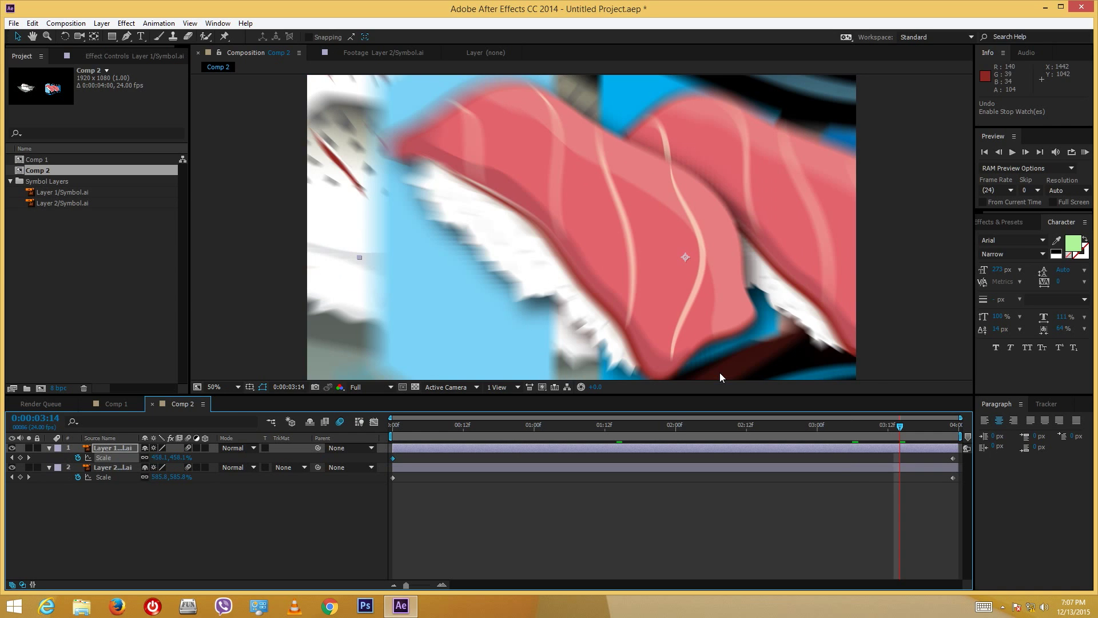
# - Set Comp 2's motion blur Samples Per Frame to 32 in its advanced composition settings
pyautogui.rightClick(25, 167)
pyautogui.click(55, 174)
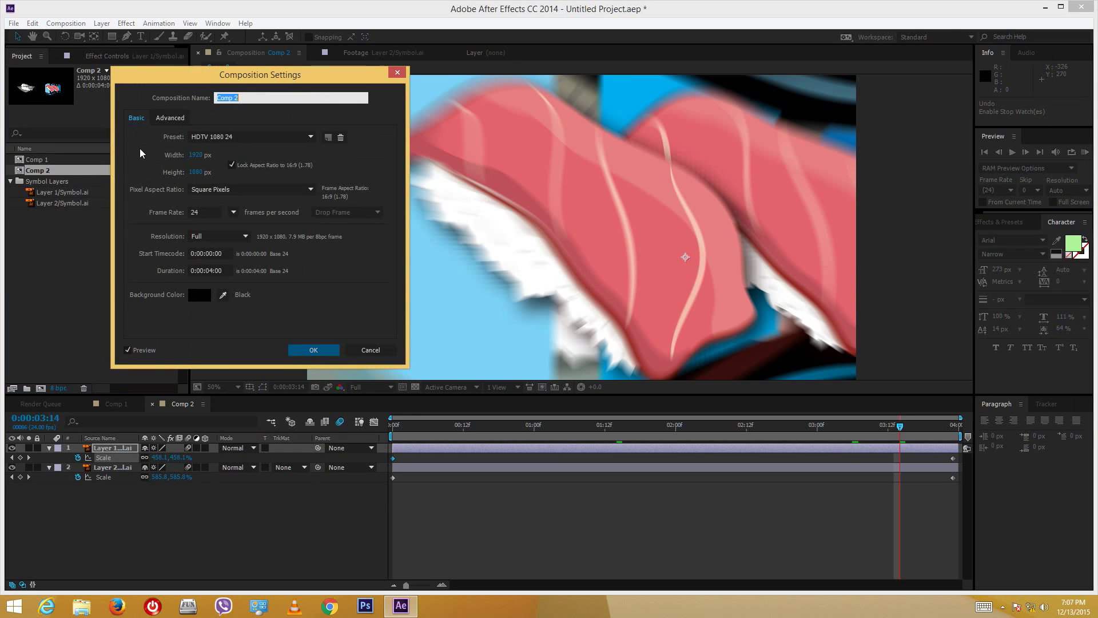
pyautogui.click(171, 118)
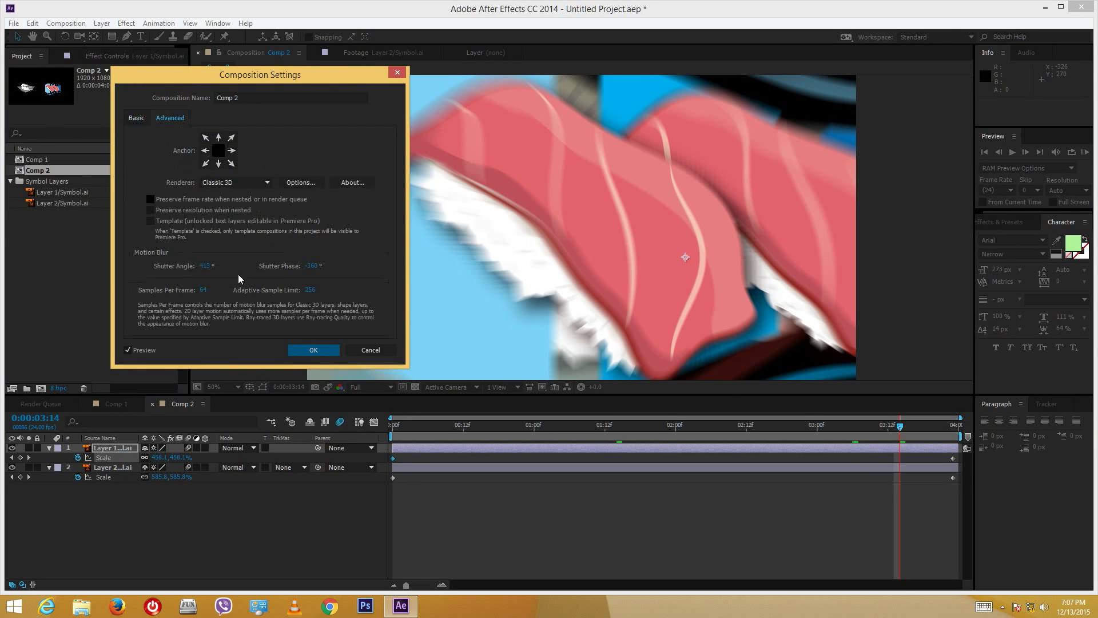
pyautogui.click(202, 291)
pyautogui.press('Return')
pyautogui.click(497, 232)
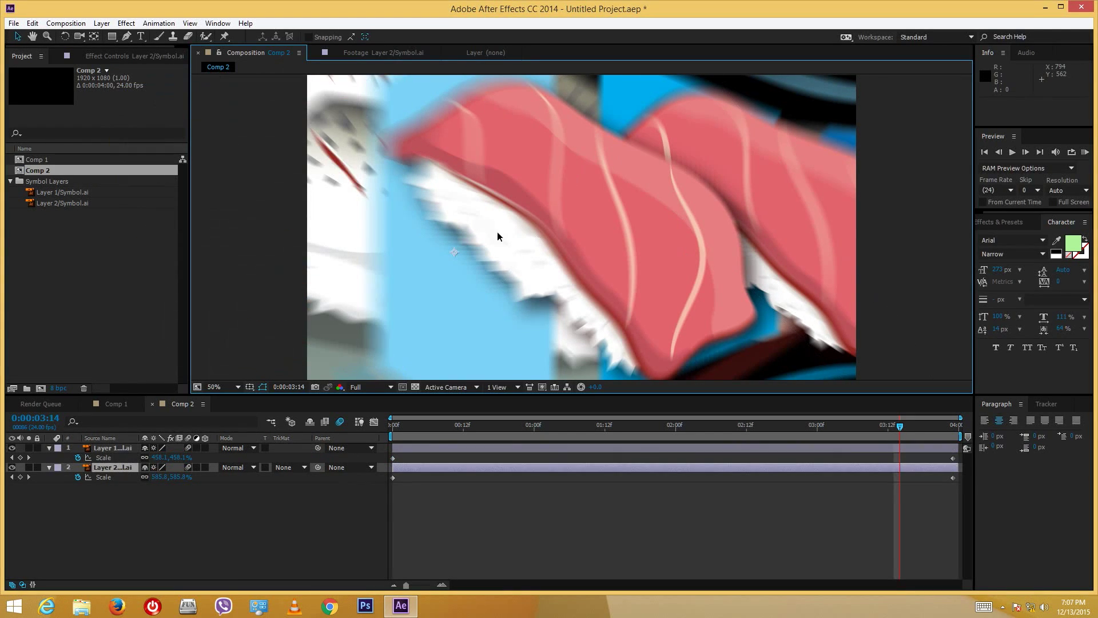
# - Reduce Comp 2's motion blur Shutter Angle to about 251° in its advanced composition settings
pyautogui.rightClick(47, 171)
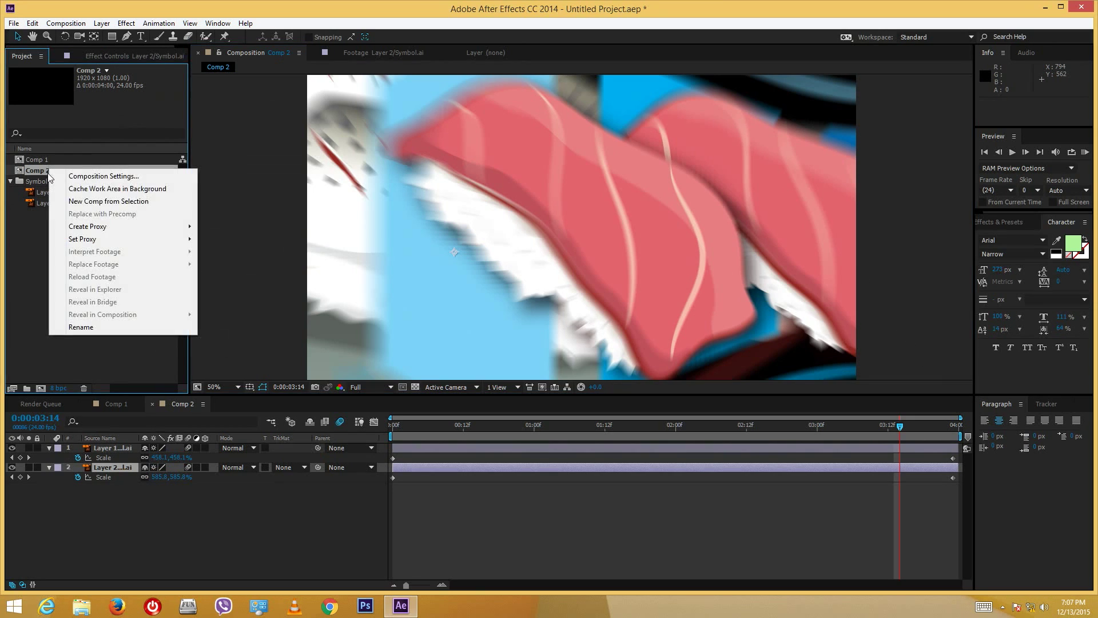
pyautogui.click(67, 177)
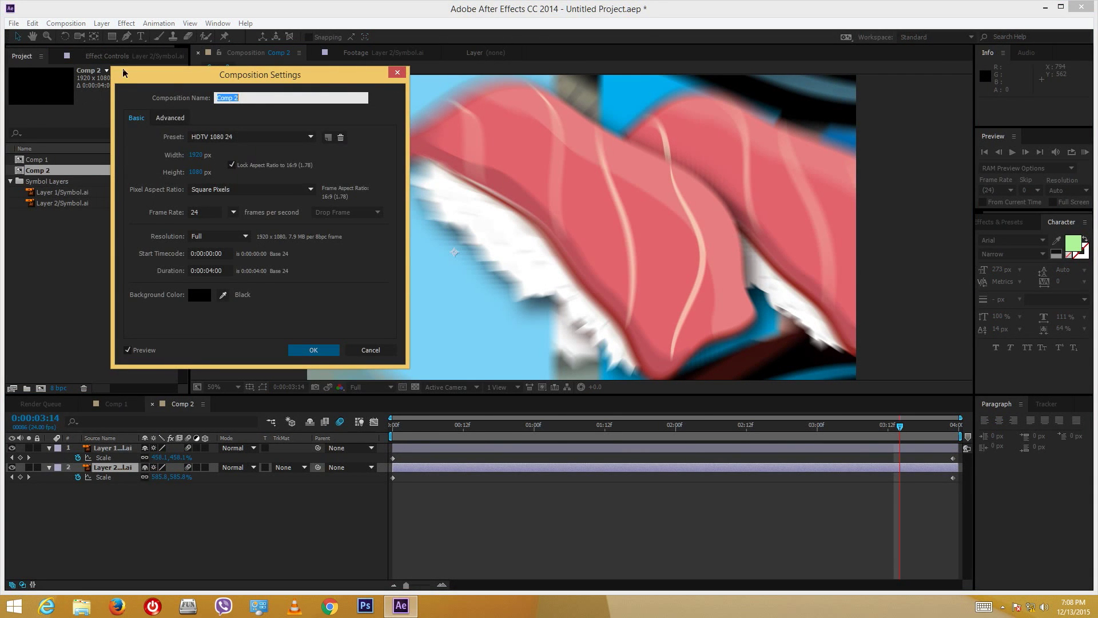
pyautogui.click(169, 118)
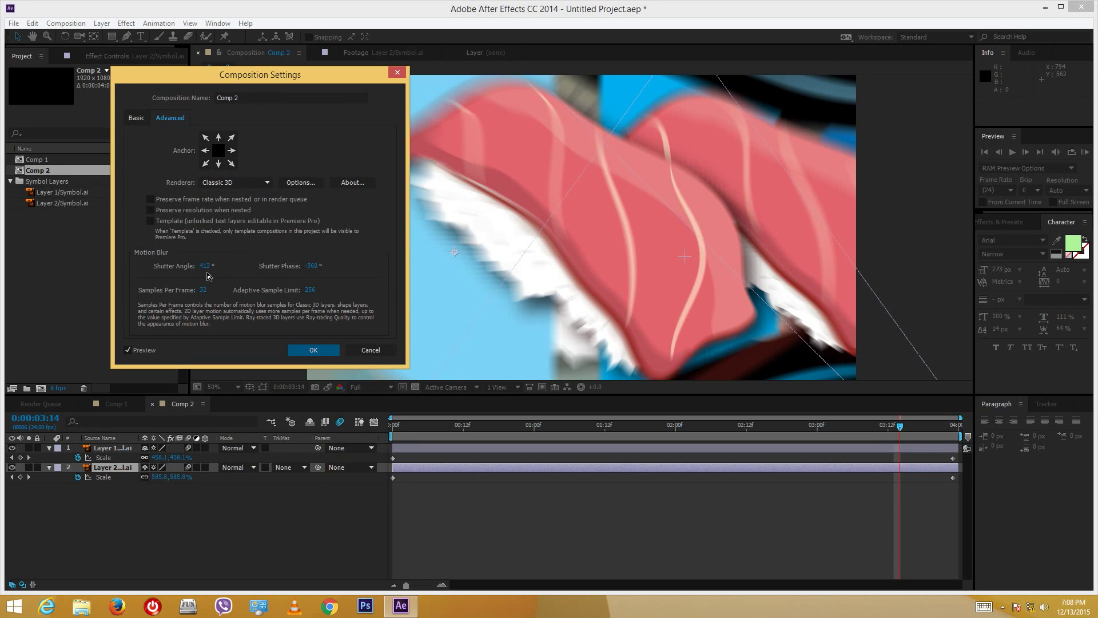
pyautogui.moveTo(210, 268); pyautogui.dragTo(102, 276)
pyautogui.click(323, 356)
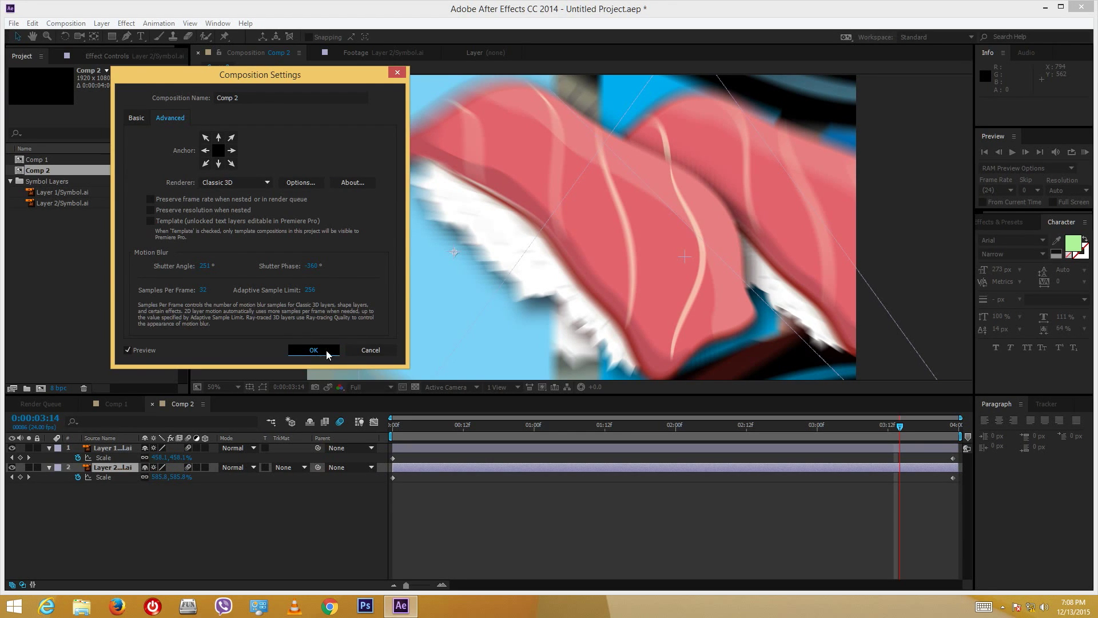
pyautogui.click(329, 355)
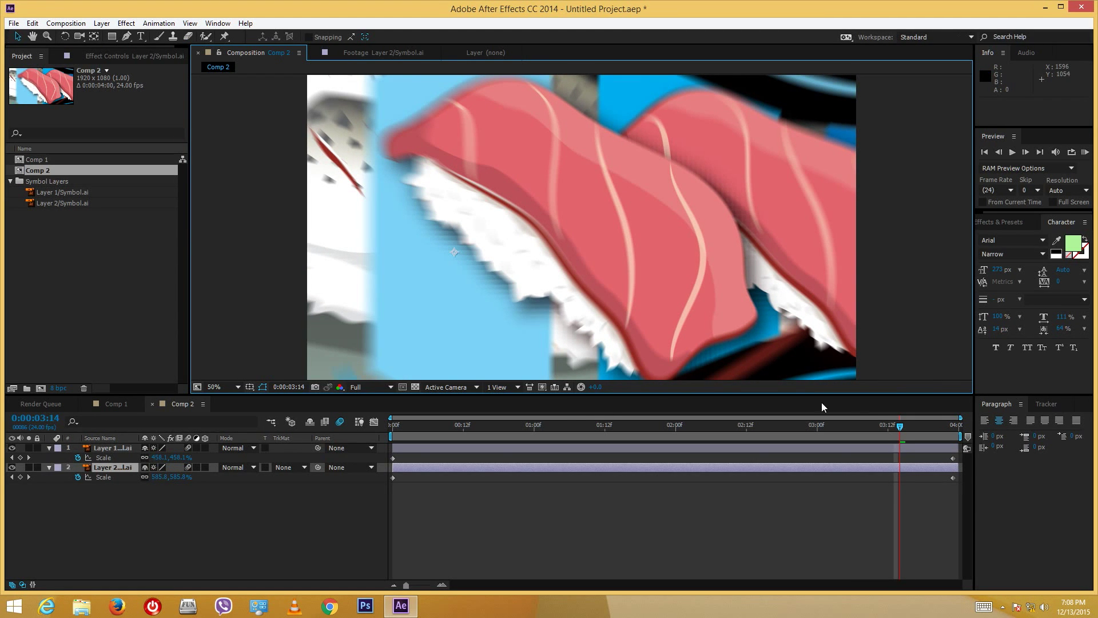
# - Check the frame at 0:00:02:07, return to the first frame and set the preview resolution to Quarter
pyautogui.click(717, 424)
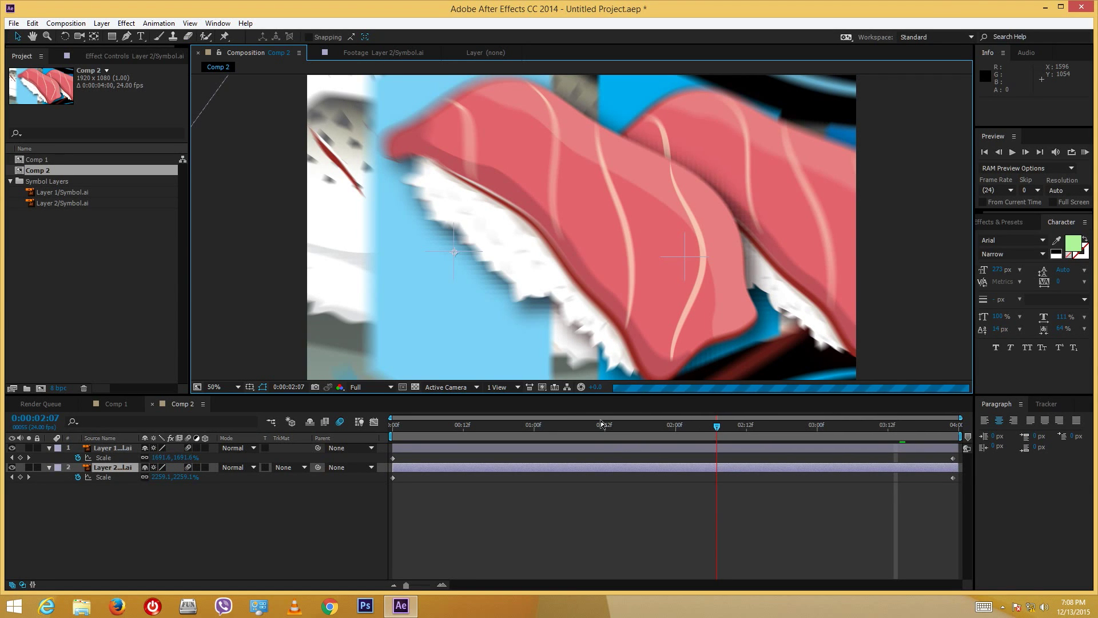
pyautogui.click(390, 425)
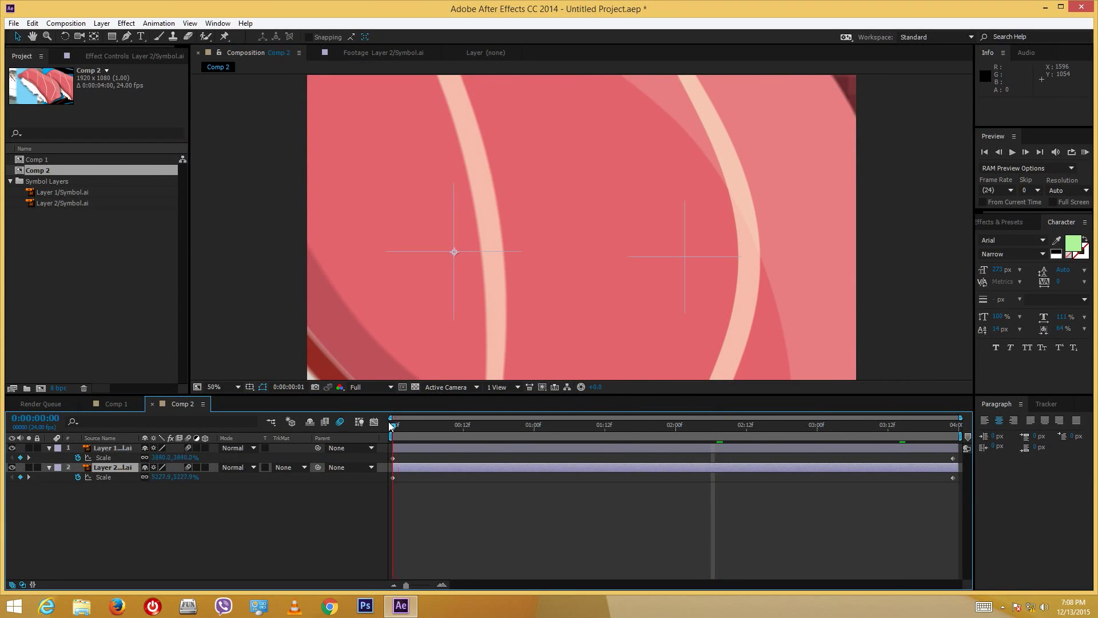
pyautogui.click(387, 386)
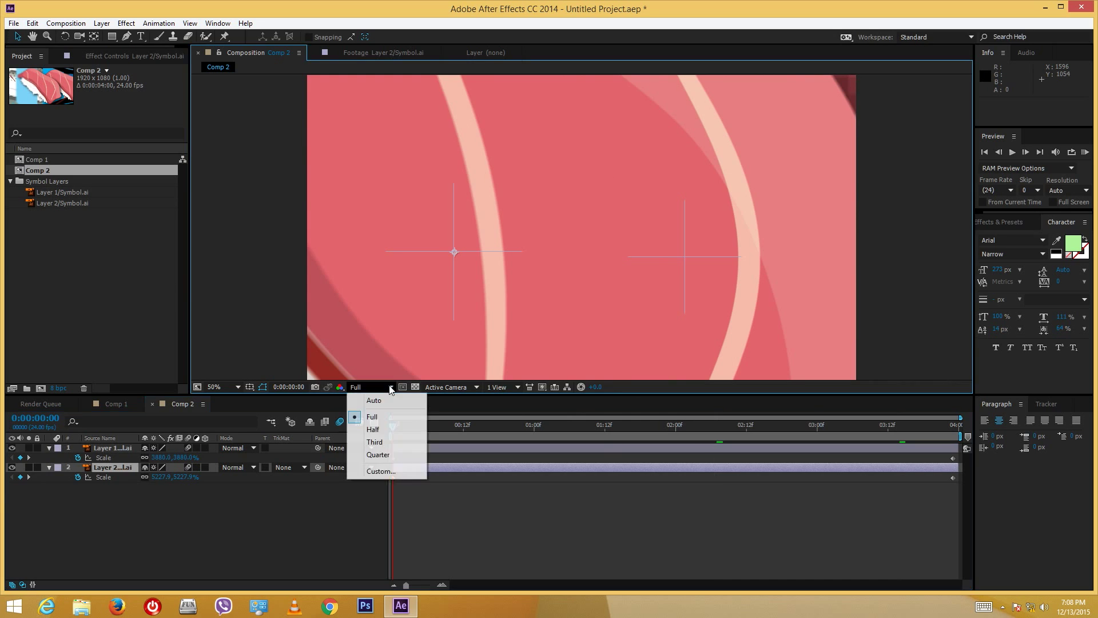
pyautogui.click(389, 454)
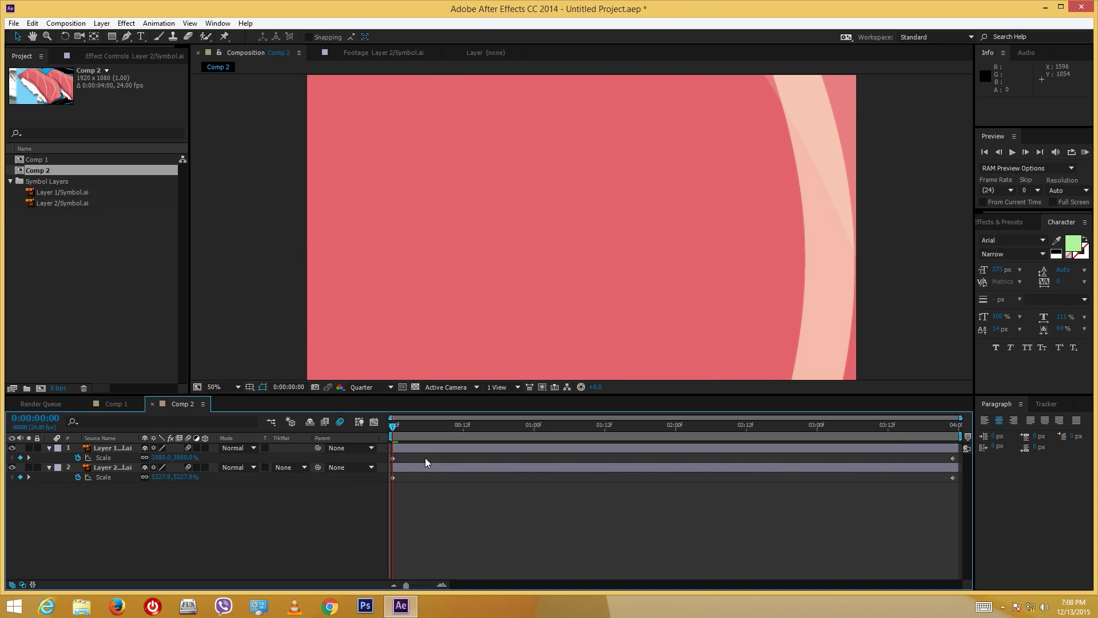
# - Set a custom preview resolution that renders every 16 pixels horizontally and vertically
pyautogui.click(357, 389)
pyautogui.click(378, 470)
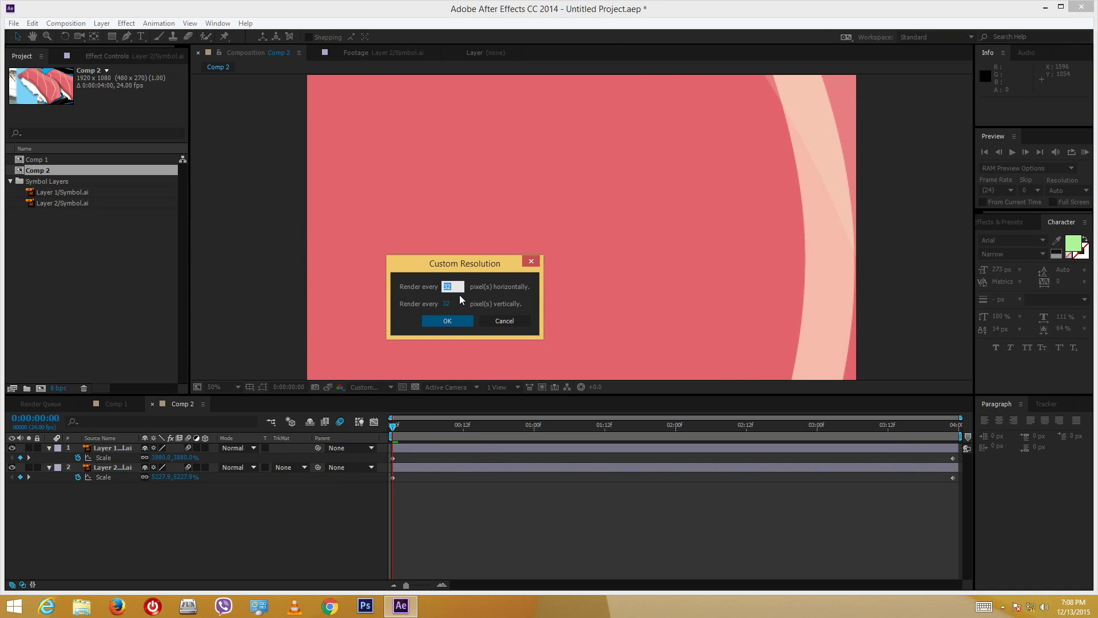
pyautogui.write('16')
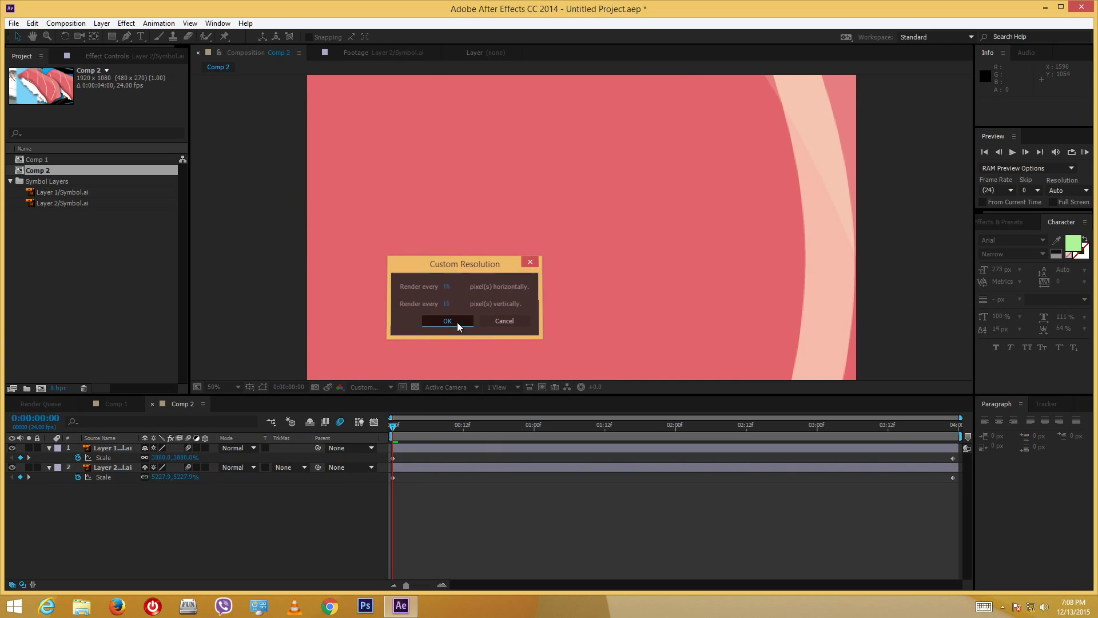
pyautogui.click(458, 321)
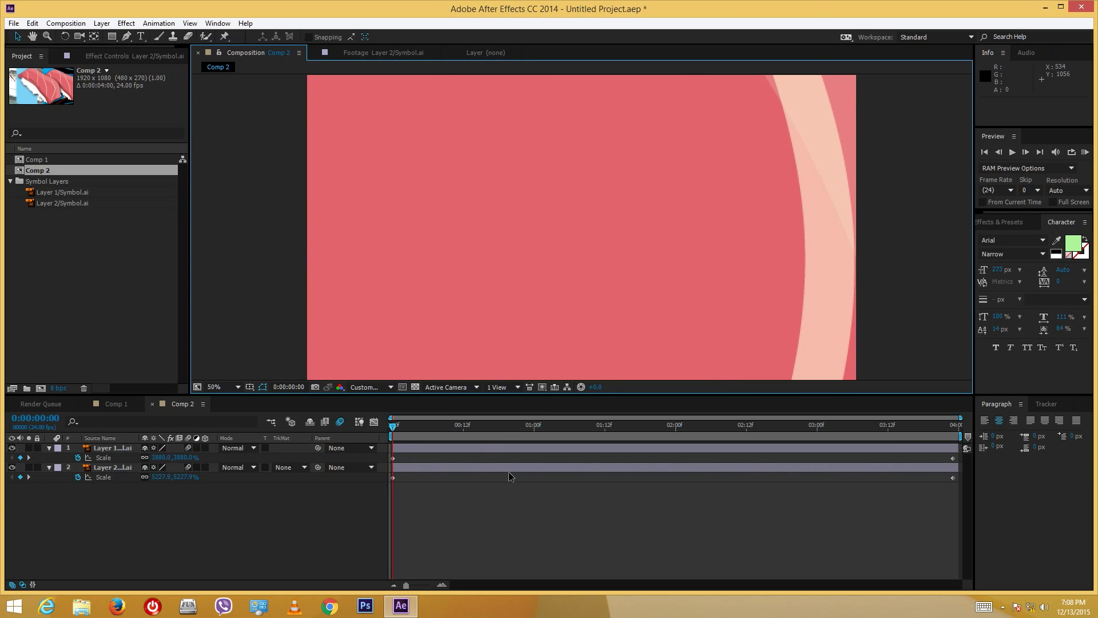
# - Set a custom preview resolution of every 8 pixels horizontally and vertically, and play back the scale animation
pyautogui.click(358, 388)
pyautogui.click(378, 471)
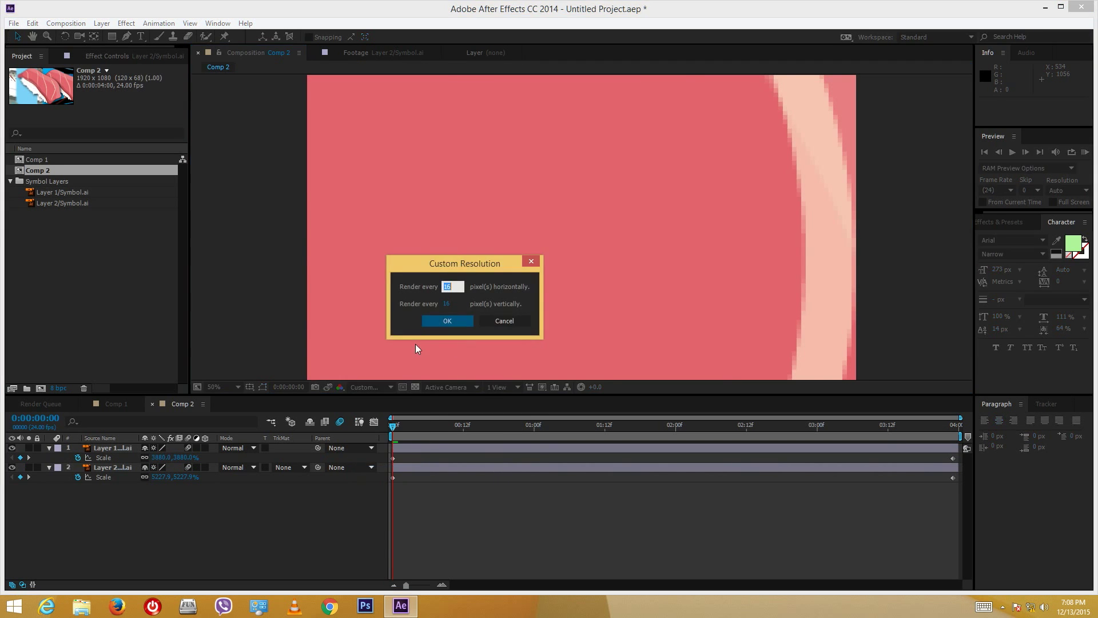
pyautogui.write('8')
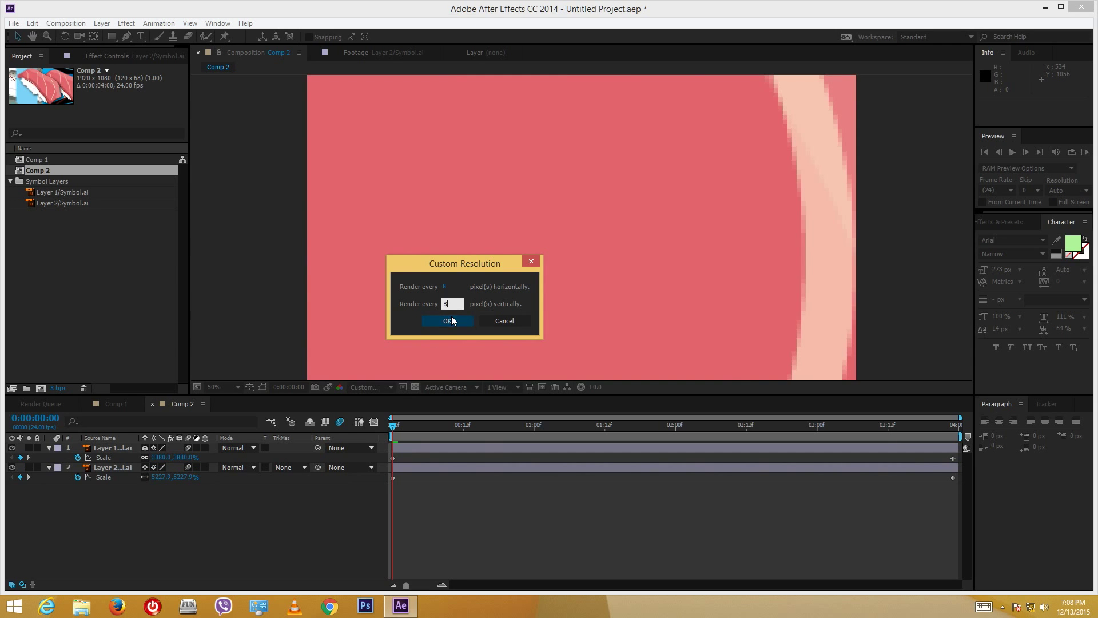
pyautogui.click(452, 321)
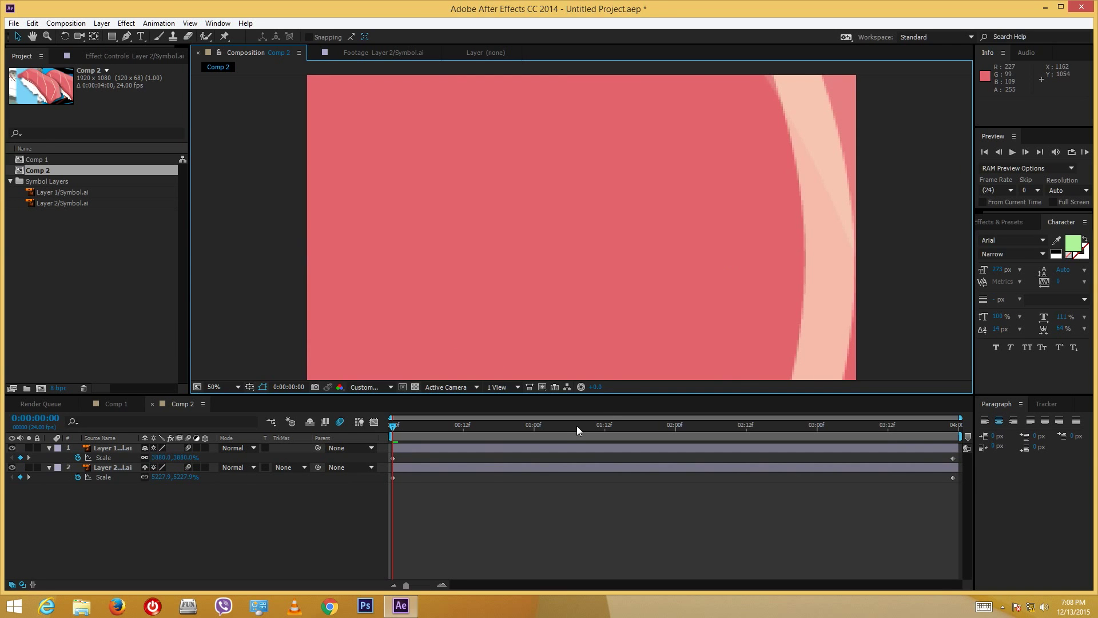
pyautogui.press('space')
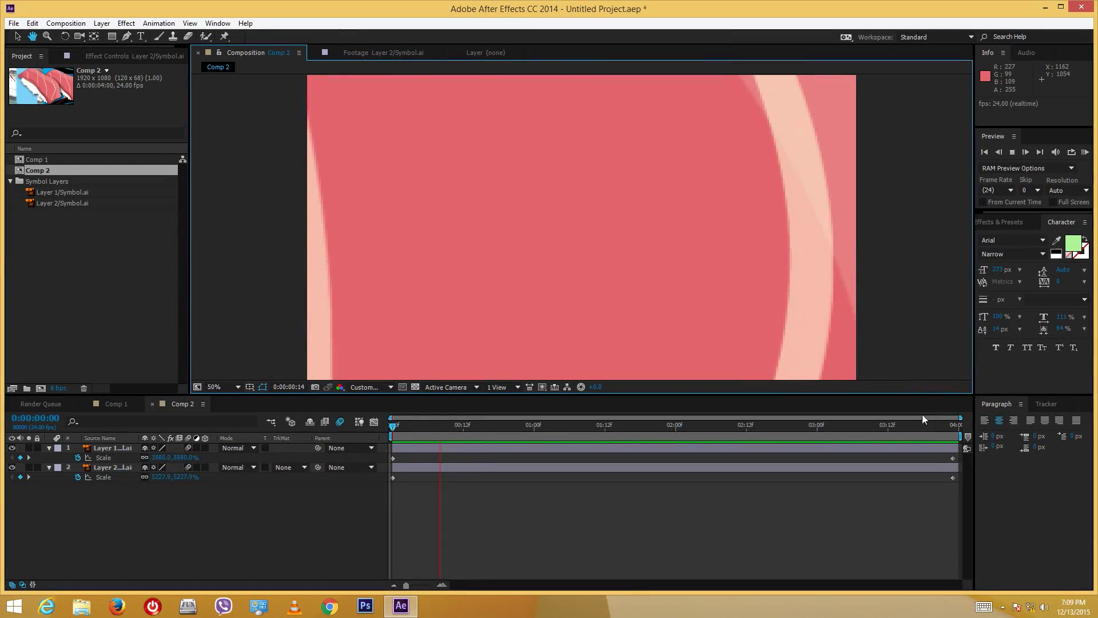
pyautogui.press('space')
# - Move both layers' ending Scale keyframes earlier to 0:00:02:17 and apply Easy Ease In to them
pyautogui.moveTo(953, 458); pyautogui.dragTo(888, 461)
pyautogui.moveTo(952, 477); pyautogui.dragTo(775, 458)
pyautogui.moveTo(806, 532); pyautogui.dragTo(771, 446)
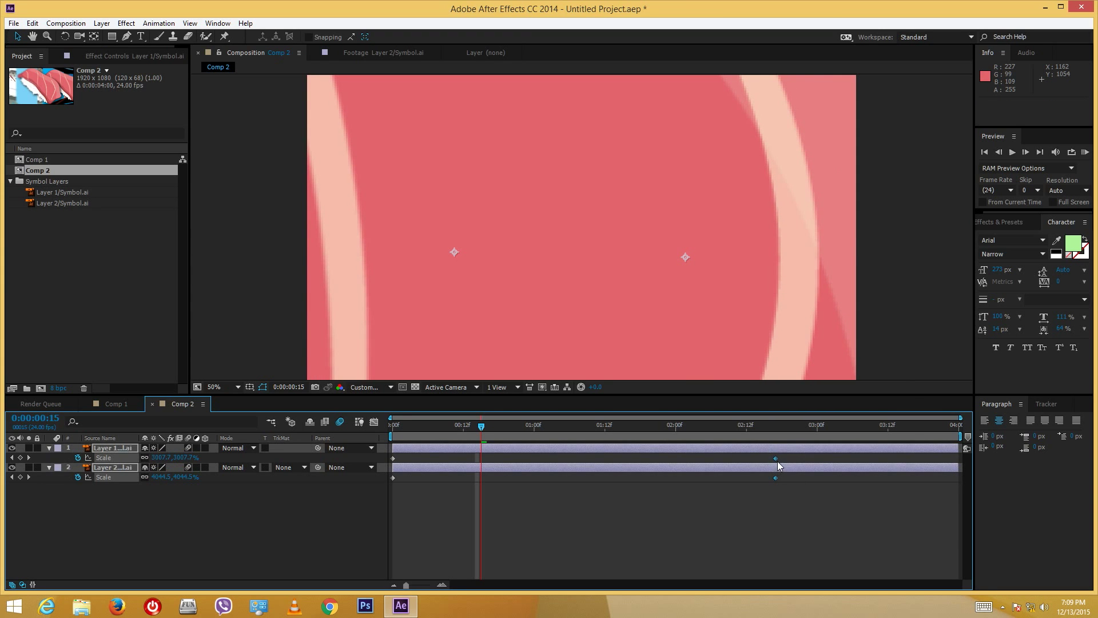
pyautogui.rightClick(776, 458)
pyautogui.moveTo(807, 457)
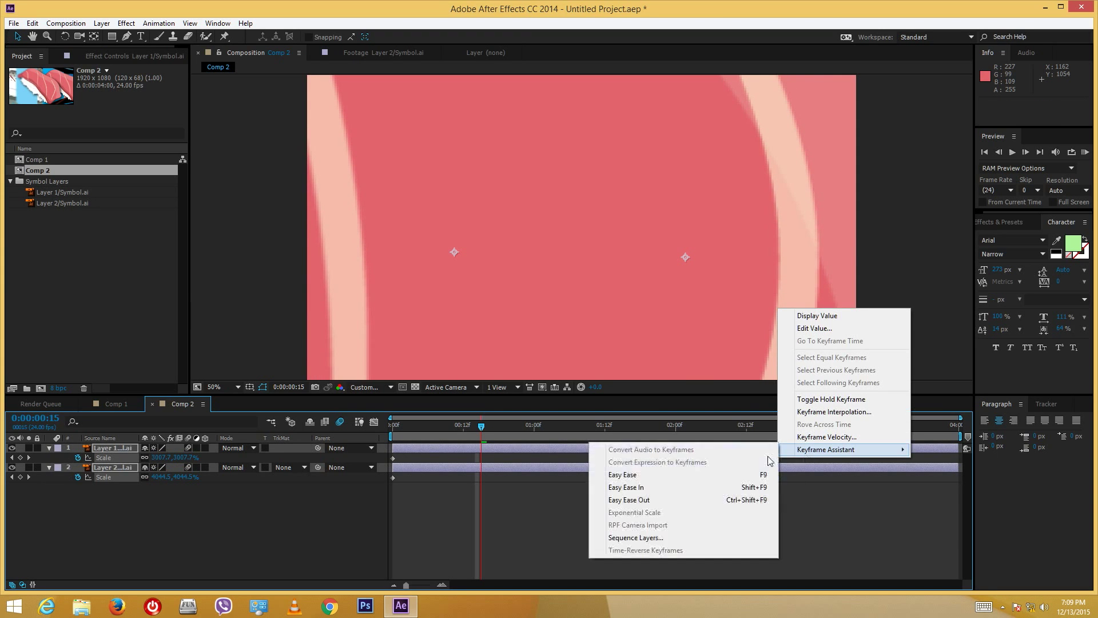
pyautogui.click(671, 490)
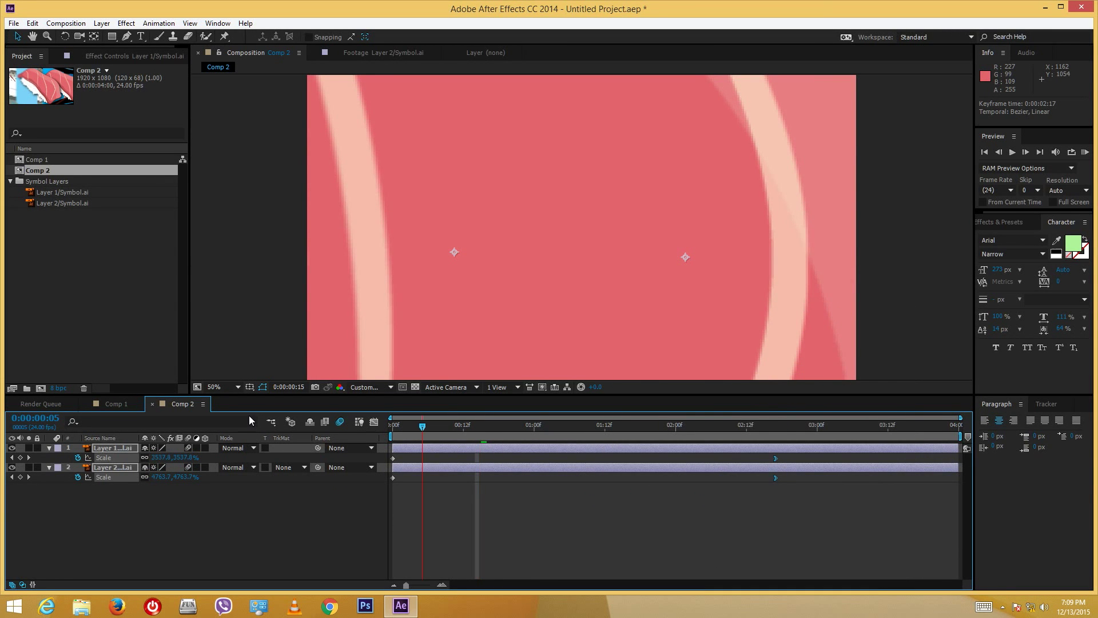
# - Play back the eased scale animation and check the frame at 0:00:02:14
pyautogui.press('space')
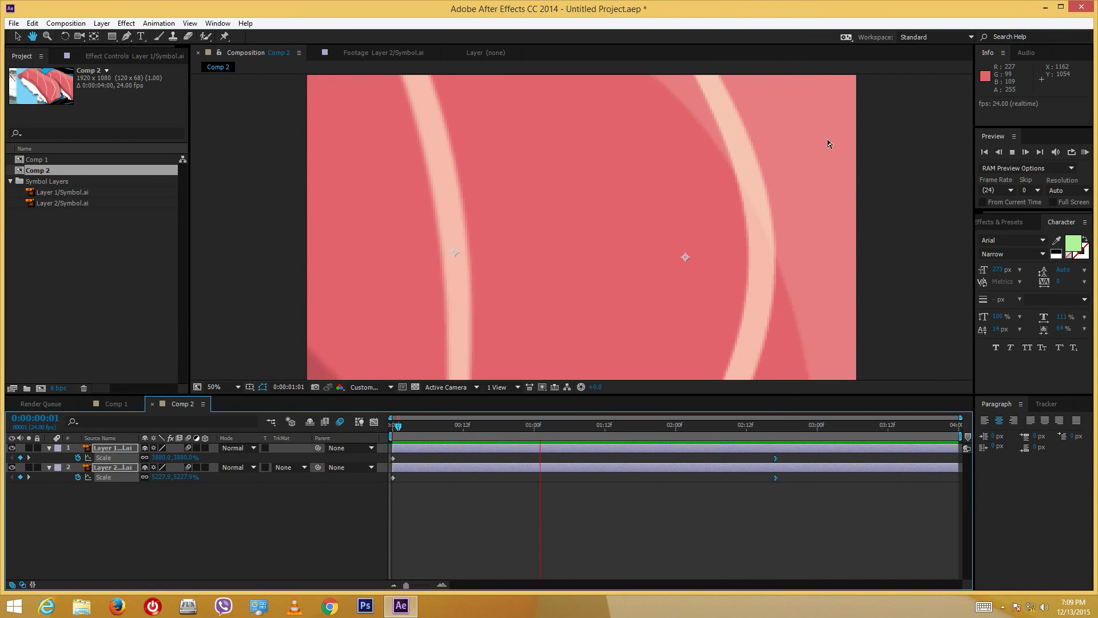
pyautogui.click(853, 194)
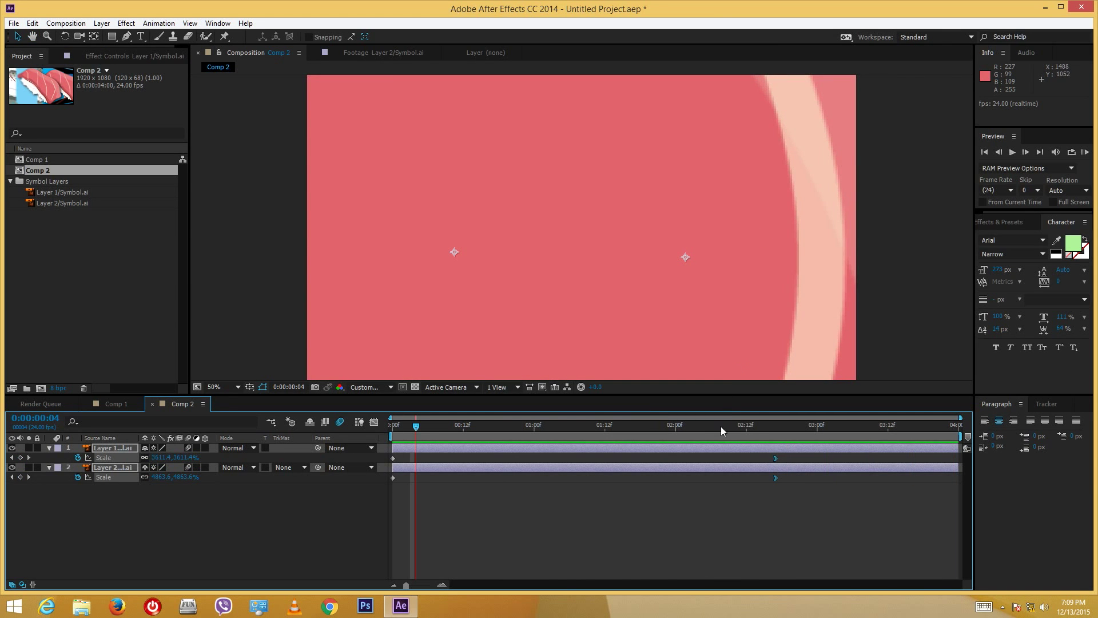
pyautogui.moveTo(720, 426); pyautogui.dragTo(757, 427)
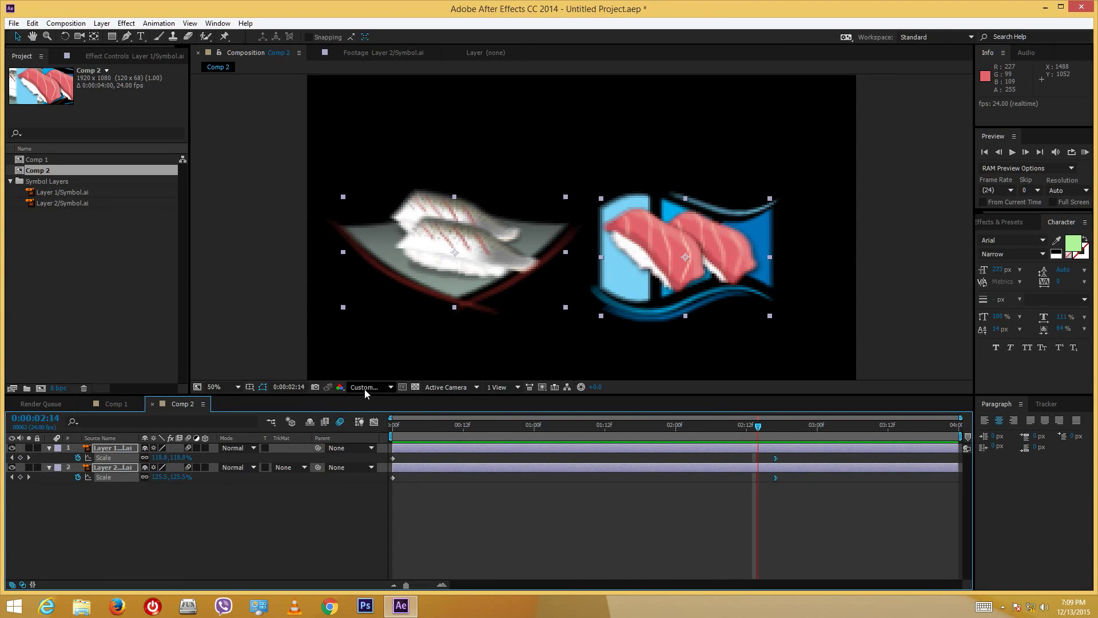
# - Set Comp 2's preview resolution to Auto and its Fast Previews mode to Adaptive Resolution
pyautogui.click(366, 387)
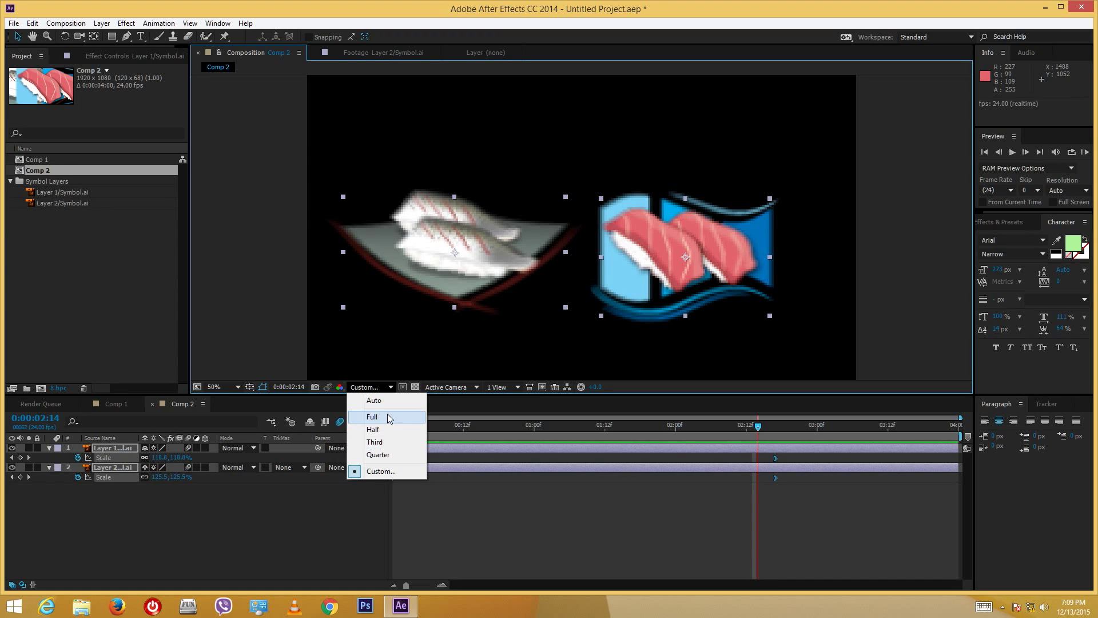
pyautogui.click(374, 400)
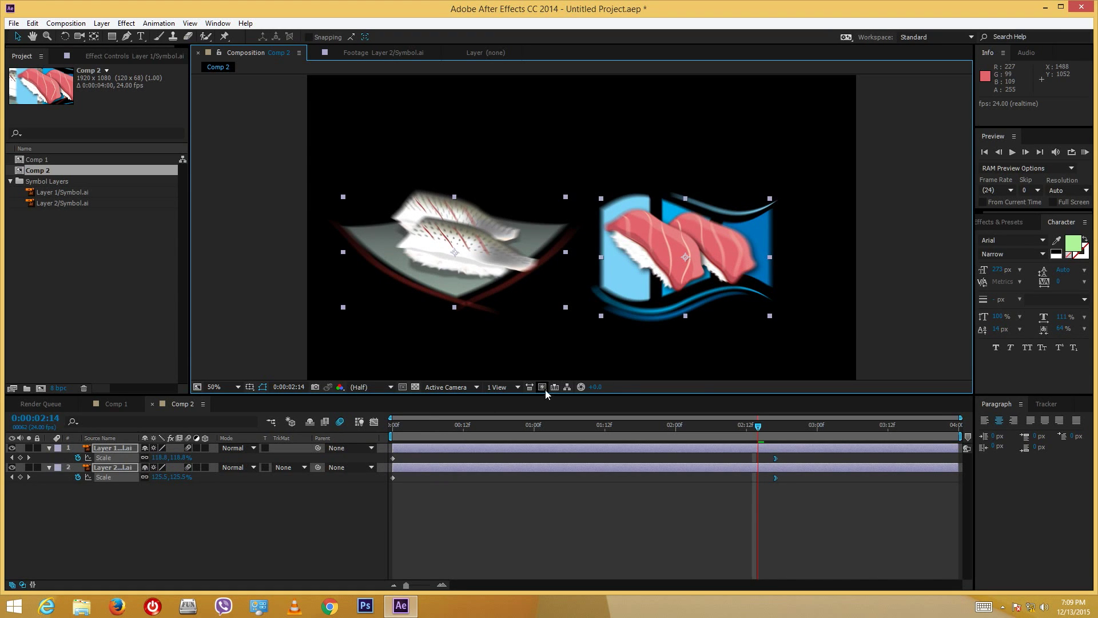
pyautogui.click(542, 387)
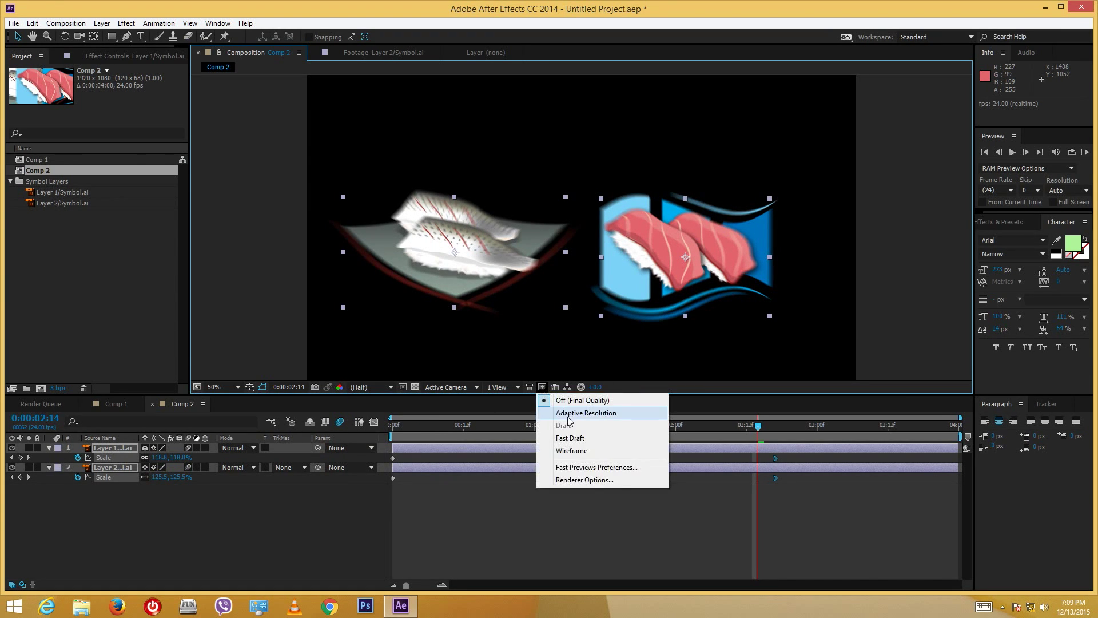
pyautogui.click(573, 414)
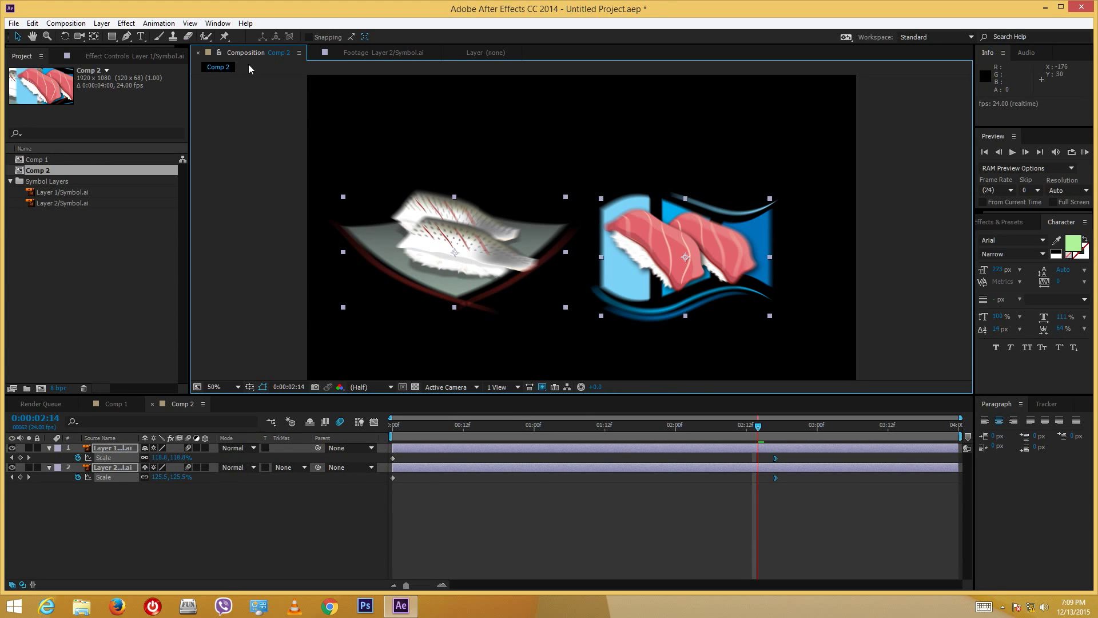
# - Return to the first frame, deselect the layers and play back the scale animation with Adaptive Resolution
pyautogui.press('Home')
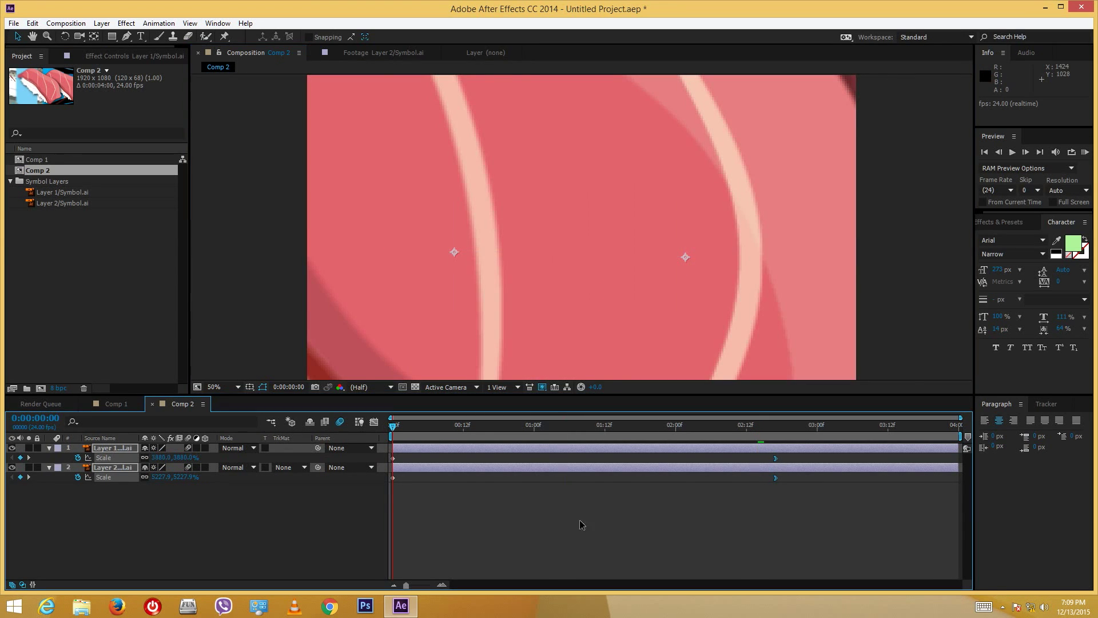
pyautogui.click(572, 554)
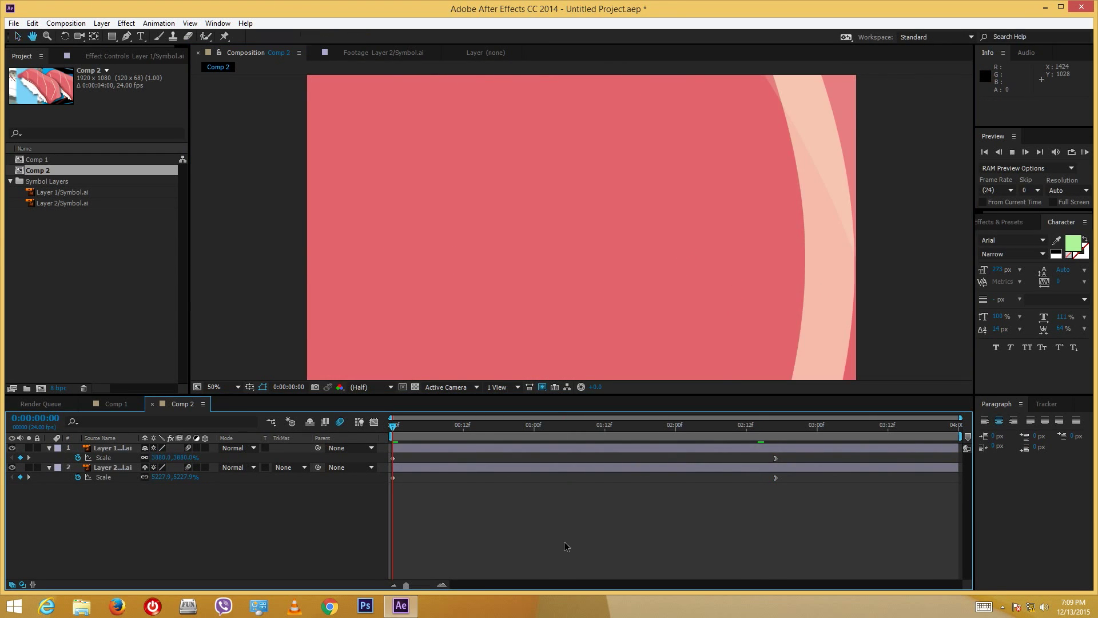
pyautogui.press('space')
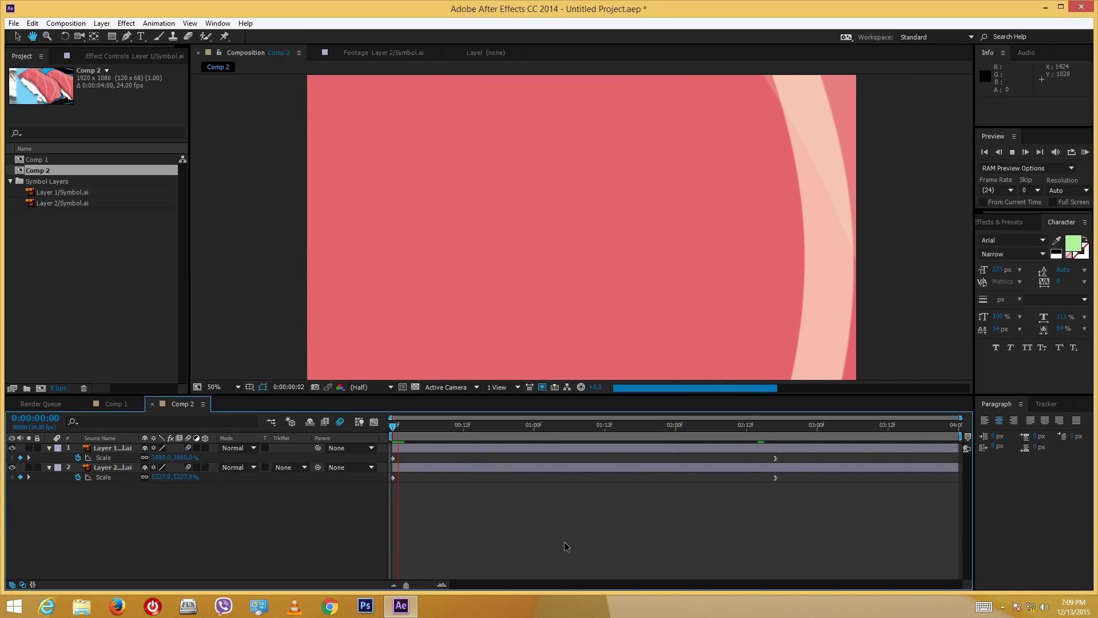